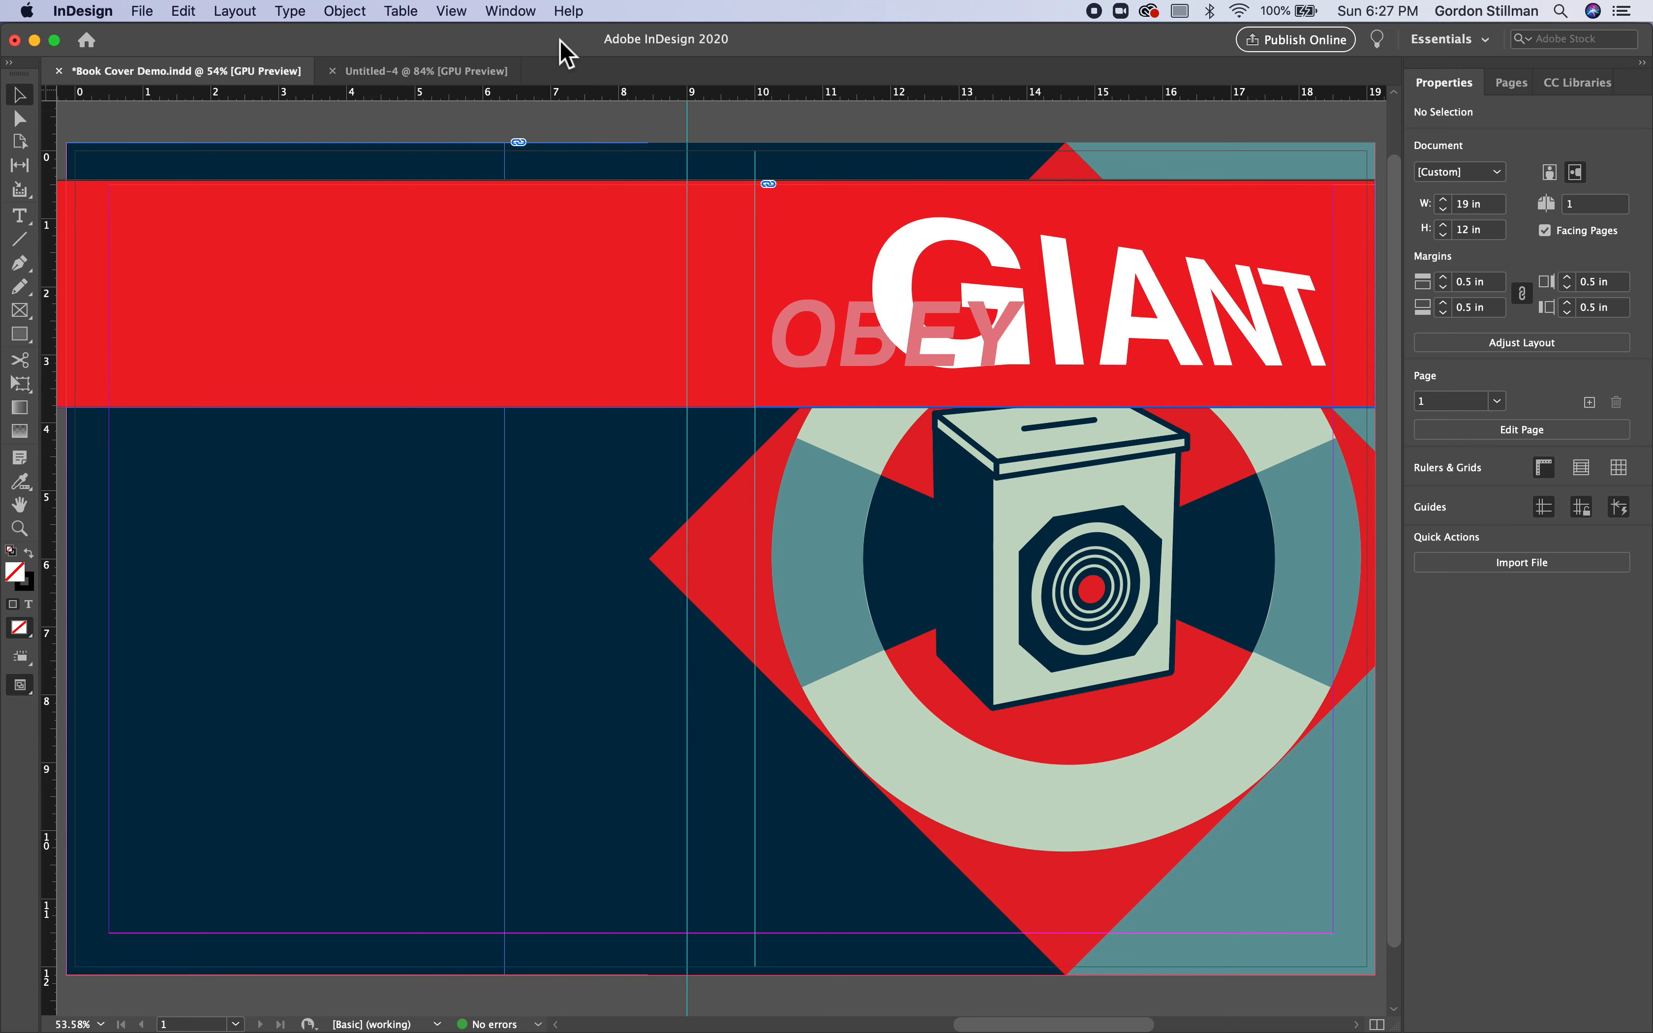
Open the Links panel and dock it beside the Properties panel
left_click(513, 11)
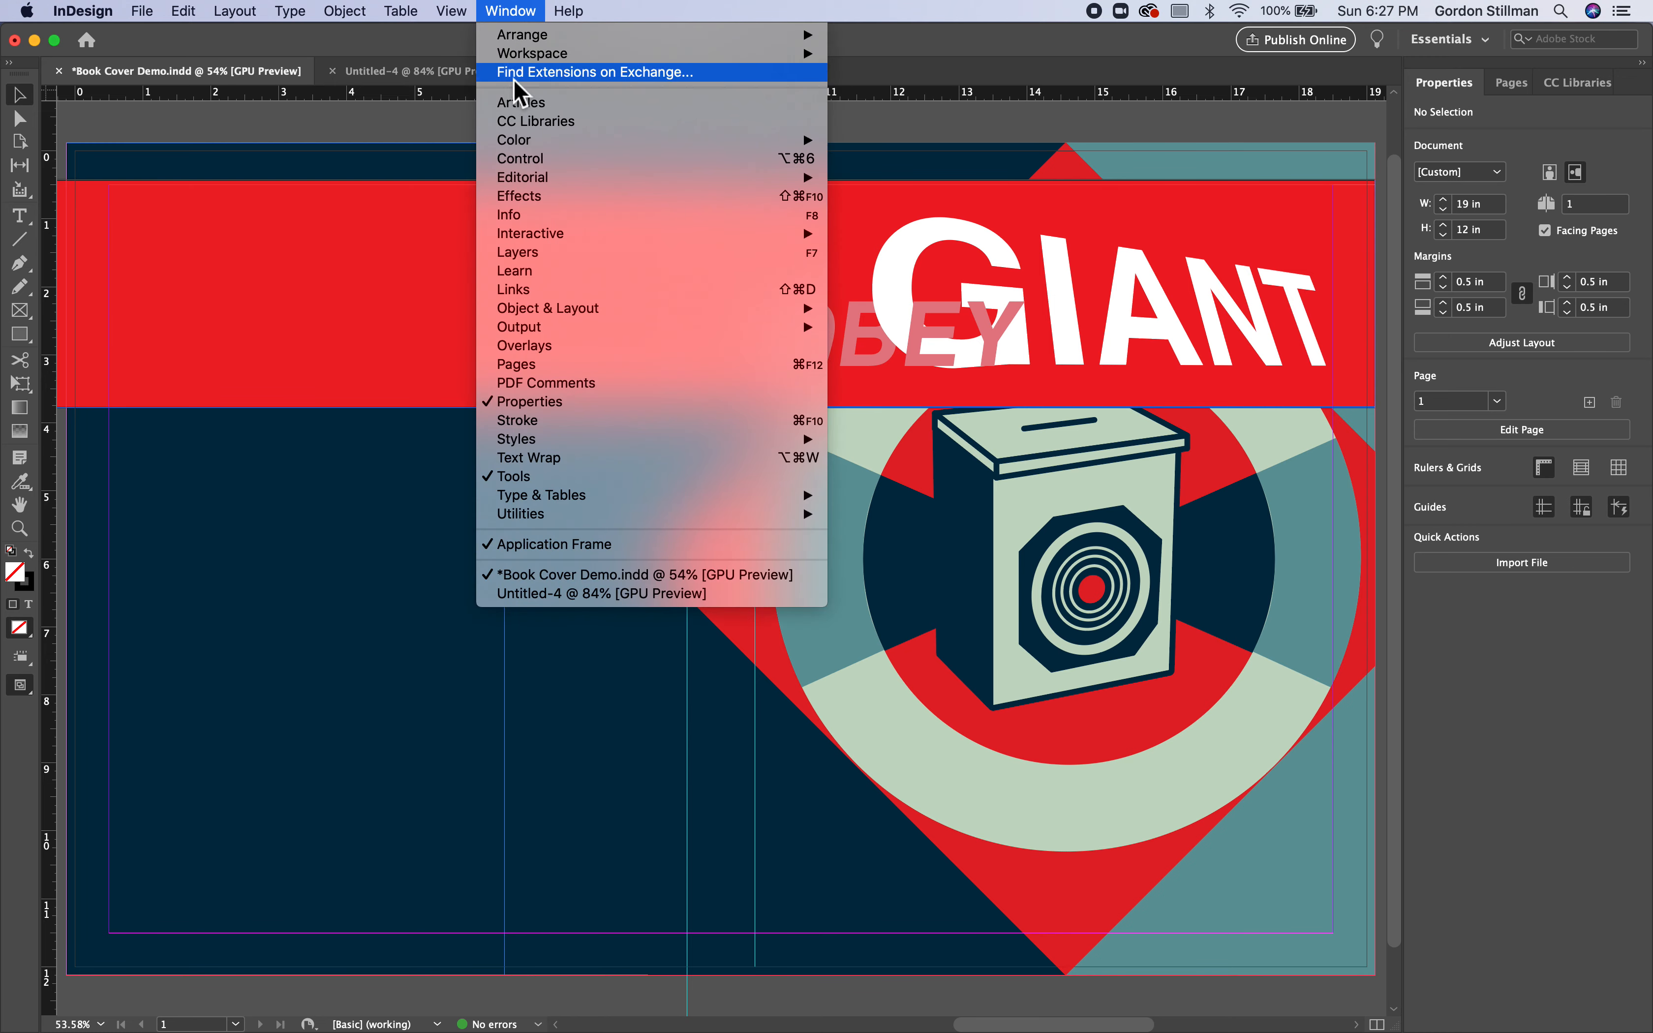
left_click(547, 292)
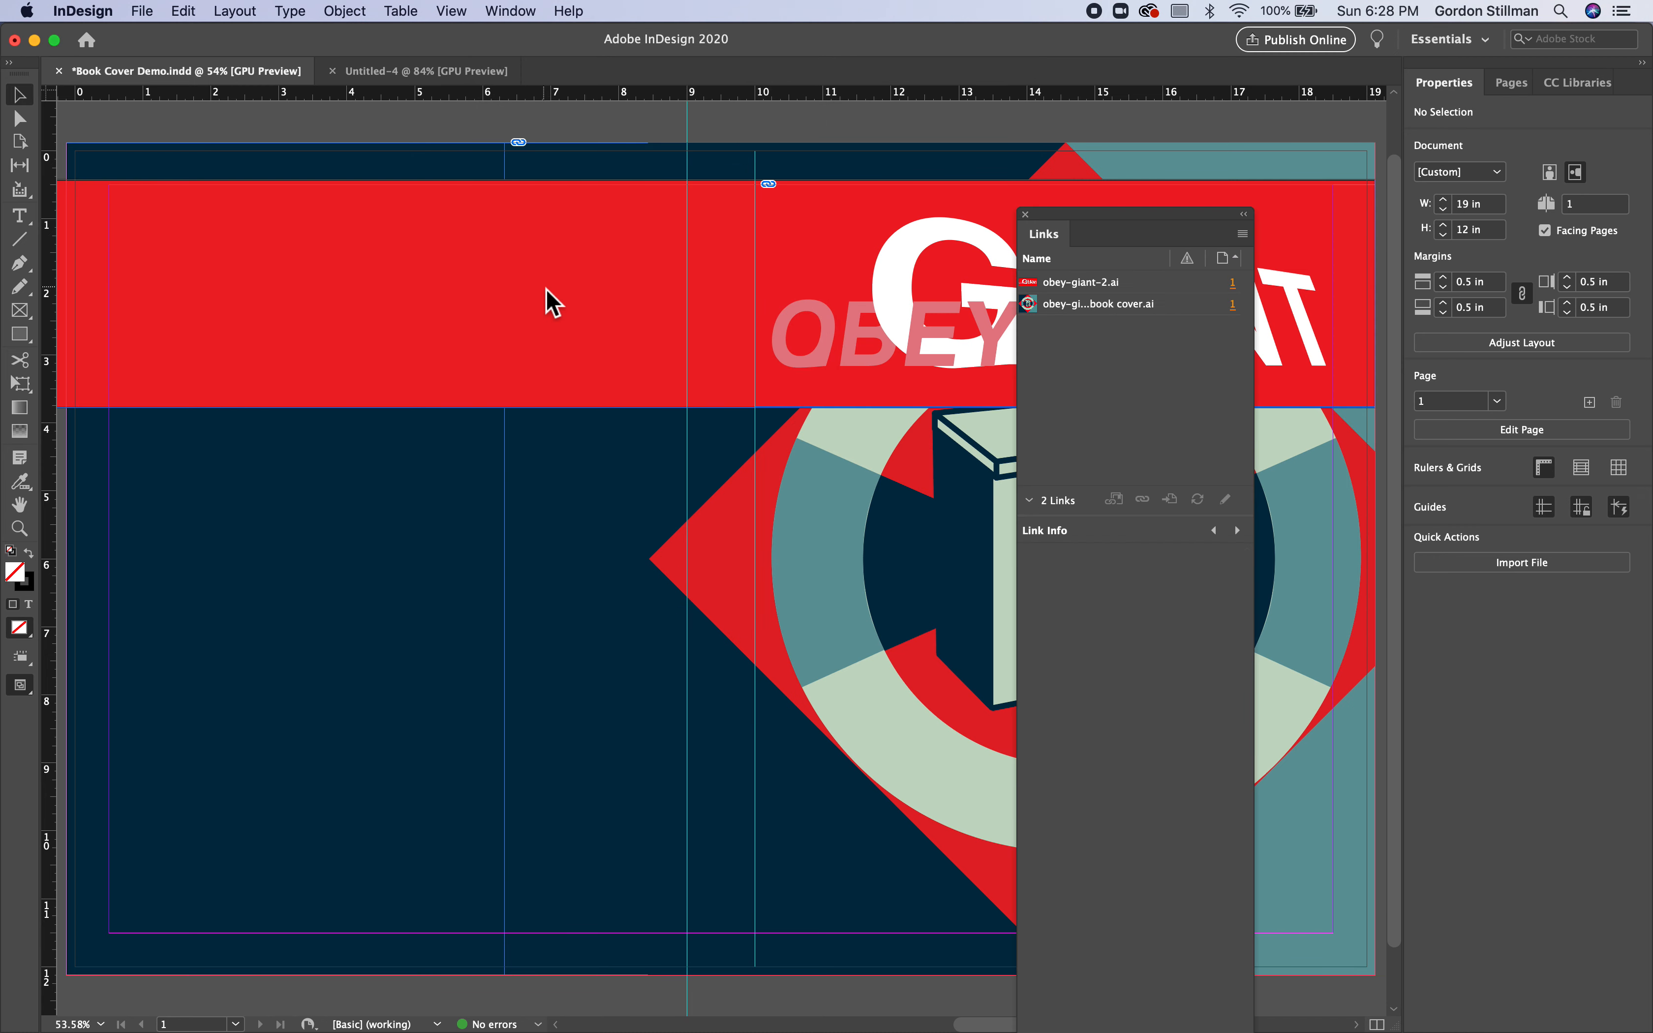
left_click_drag(1115, 213, 1162, 162)
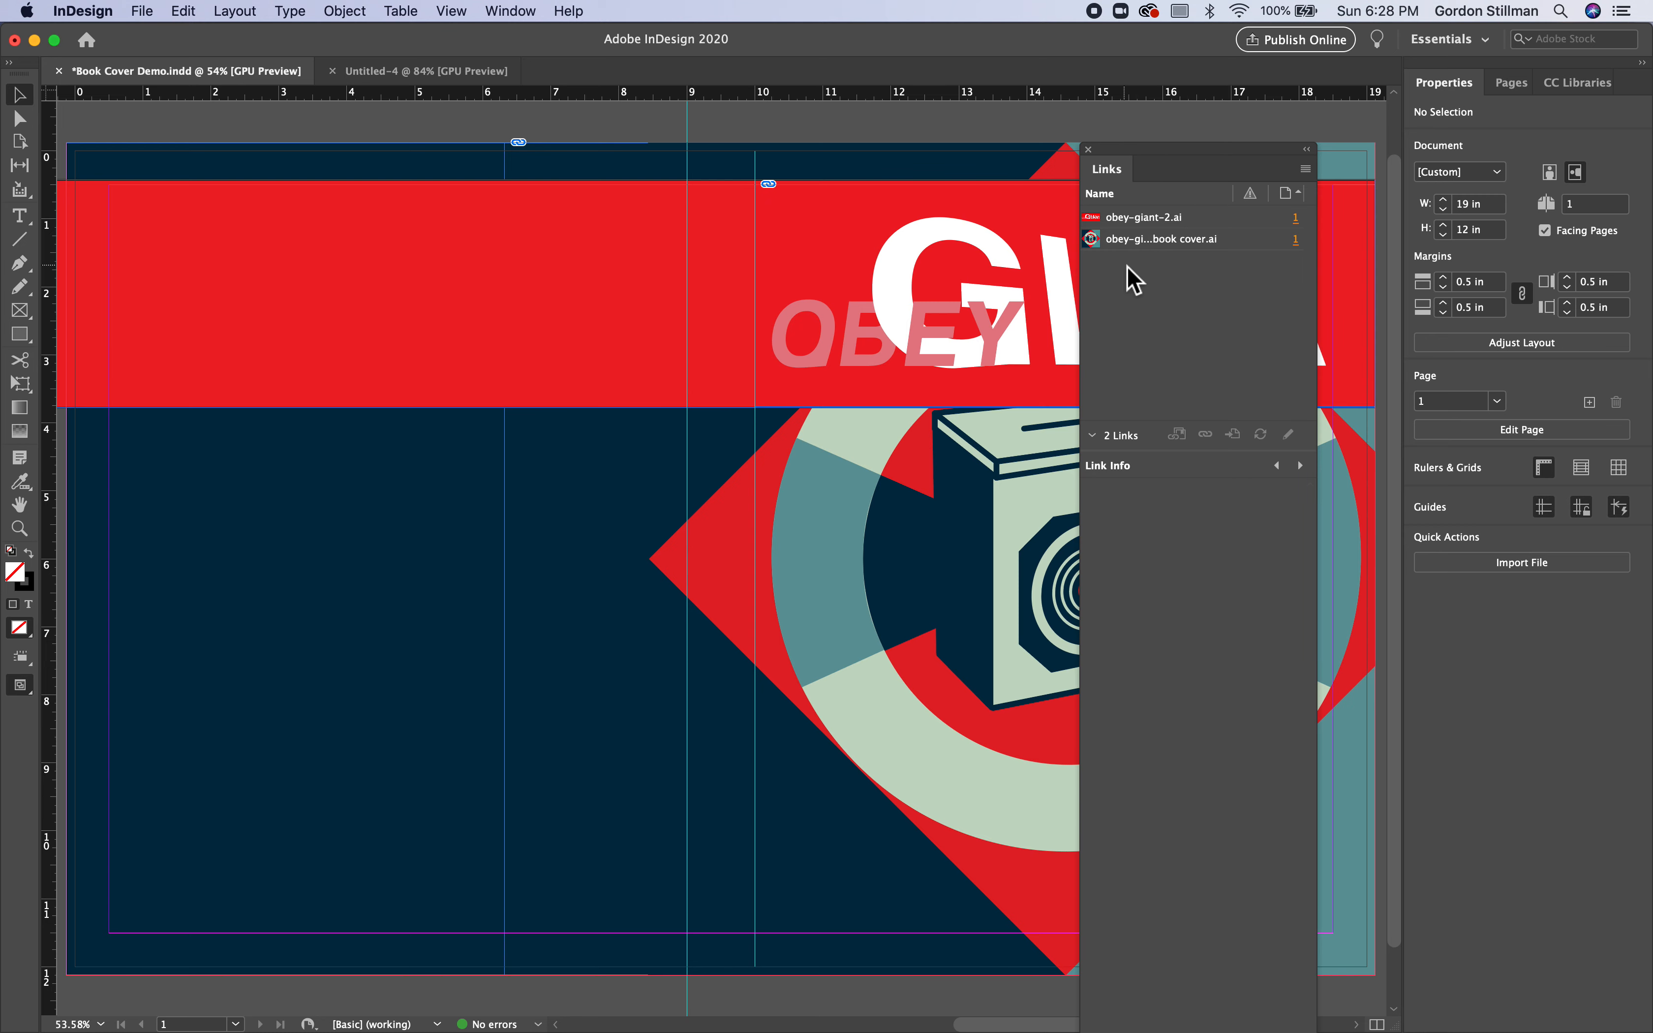
left_click_drag(1114, 169, 1404, 121)
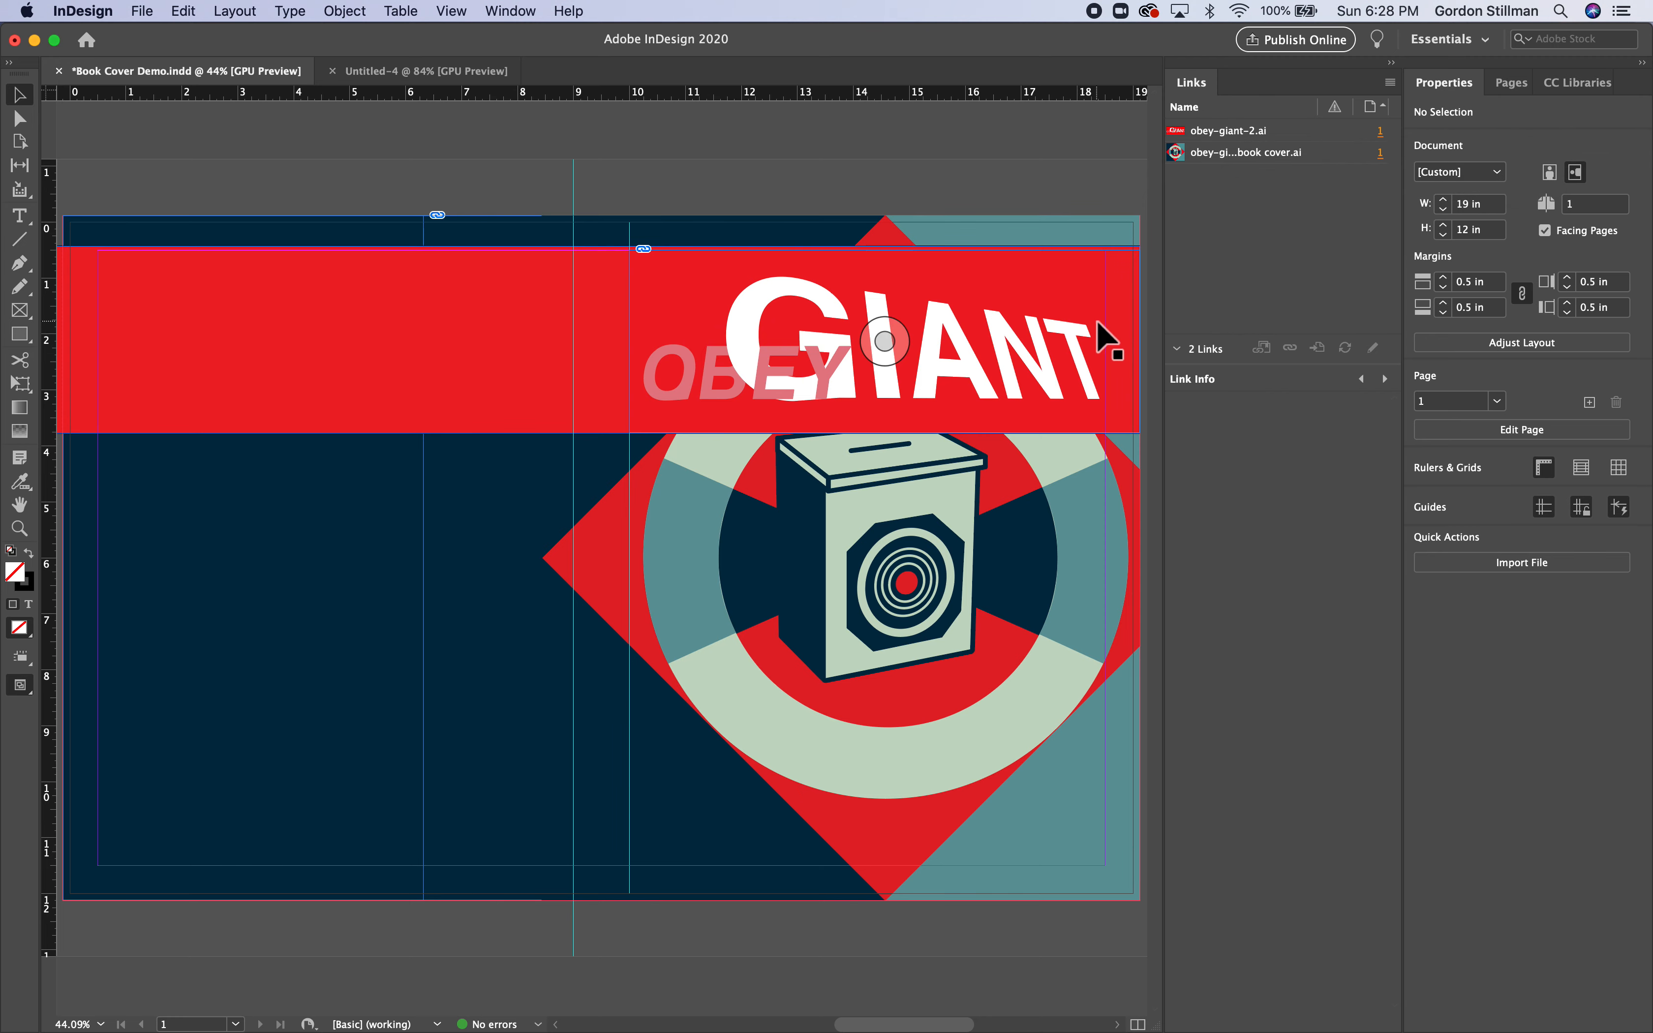
Switch to Finder and move obey-giant-2.ai from the Book Cover Demo Folder to the Trash
key("super+Tab")
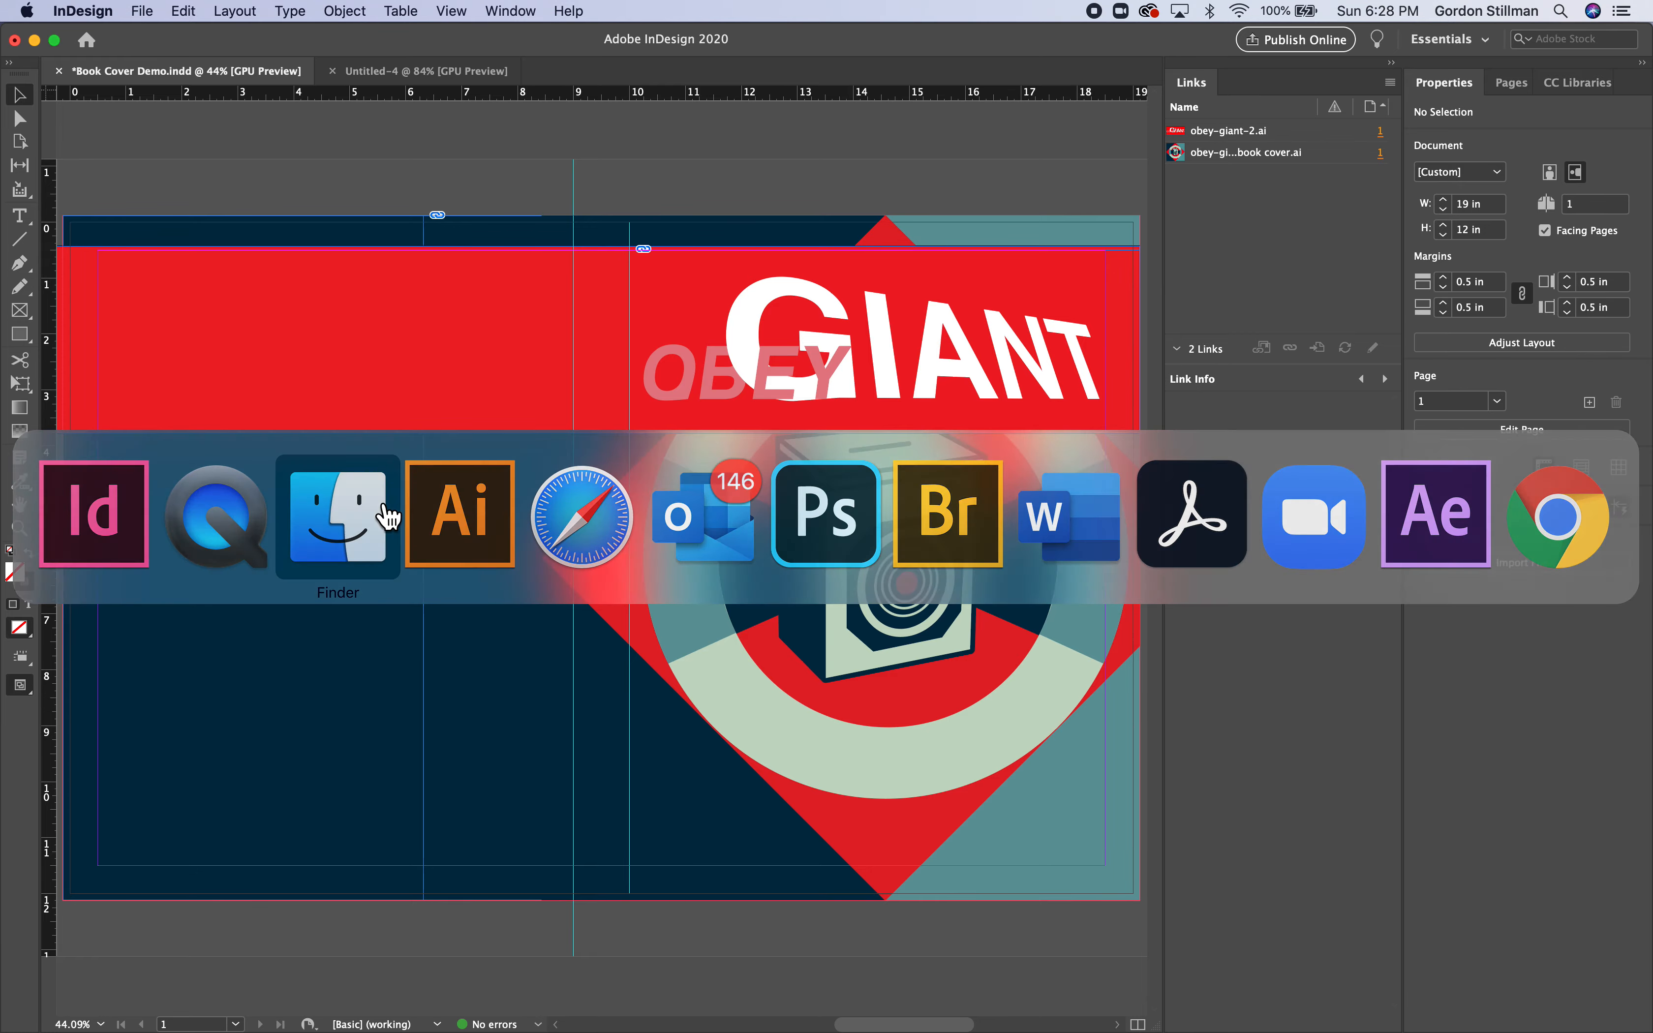
left_click(375, 516)
left_click(573, 163)
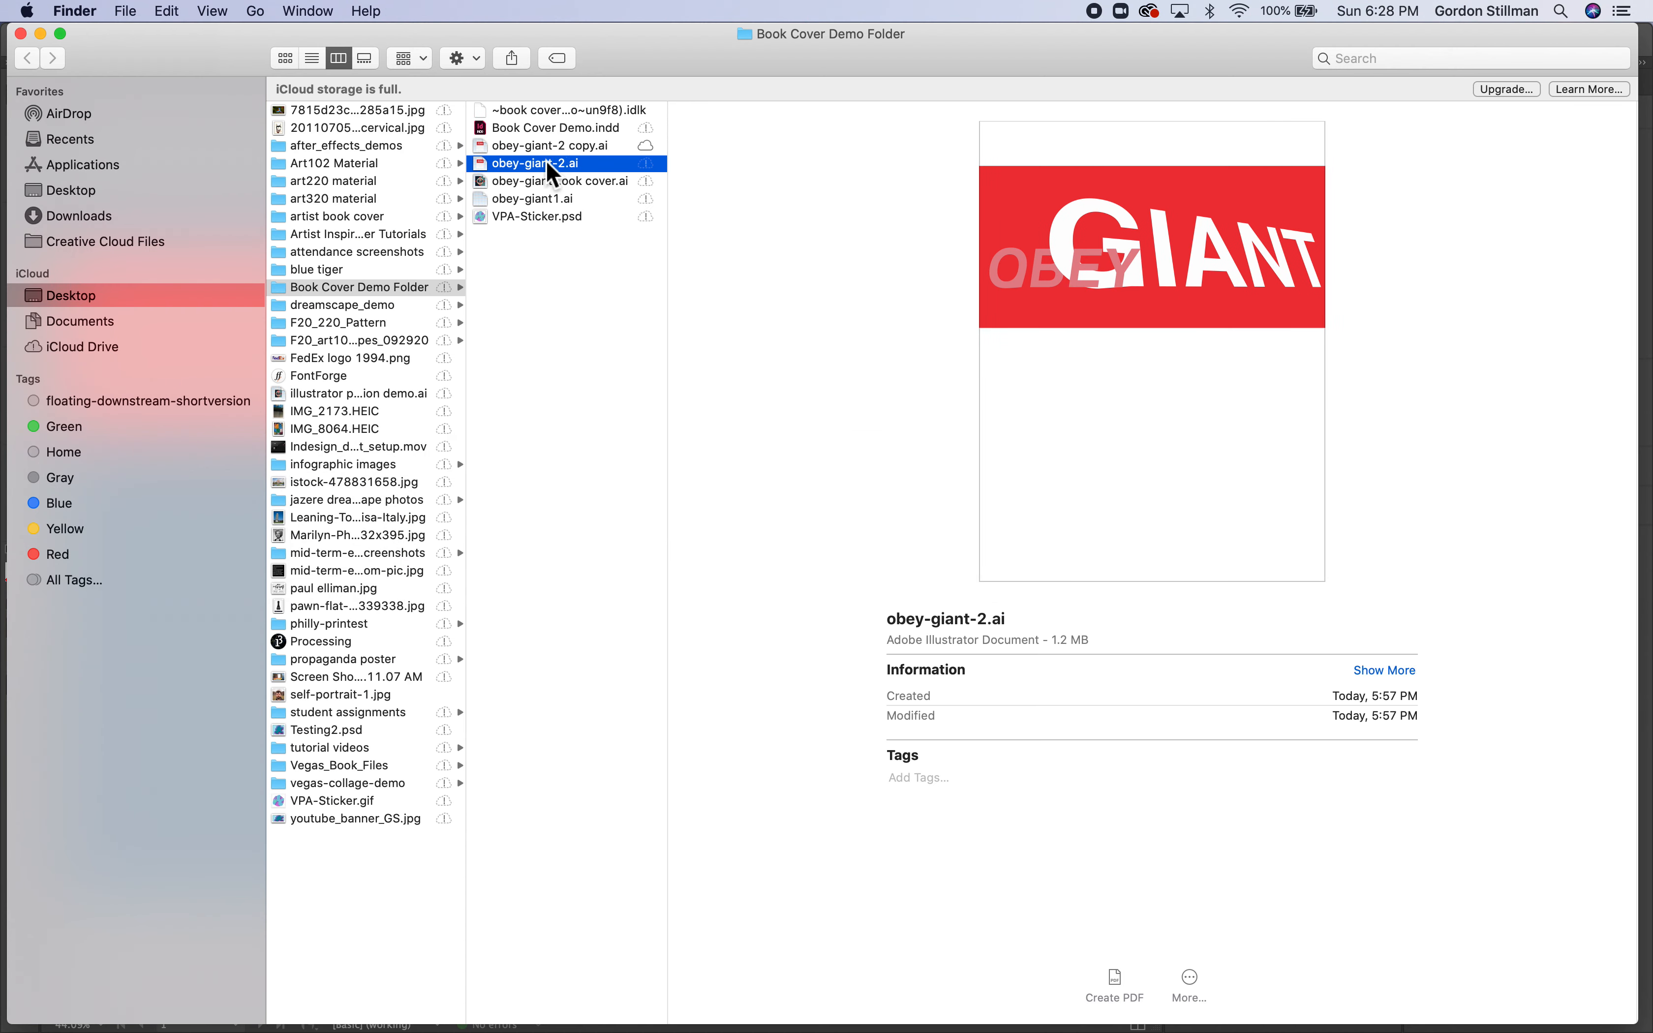
right_click(537, 164)
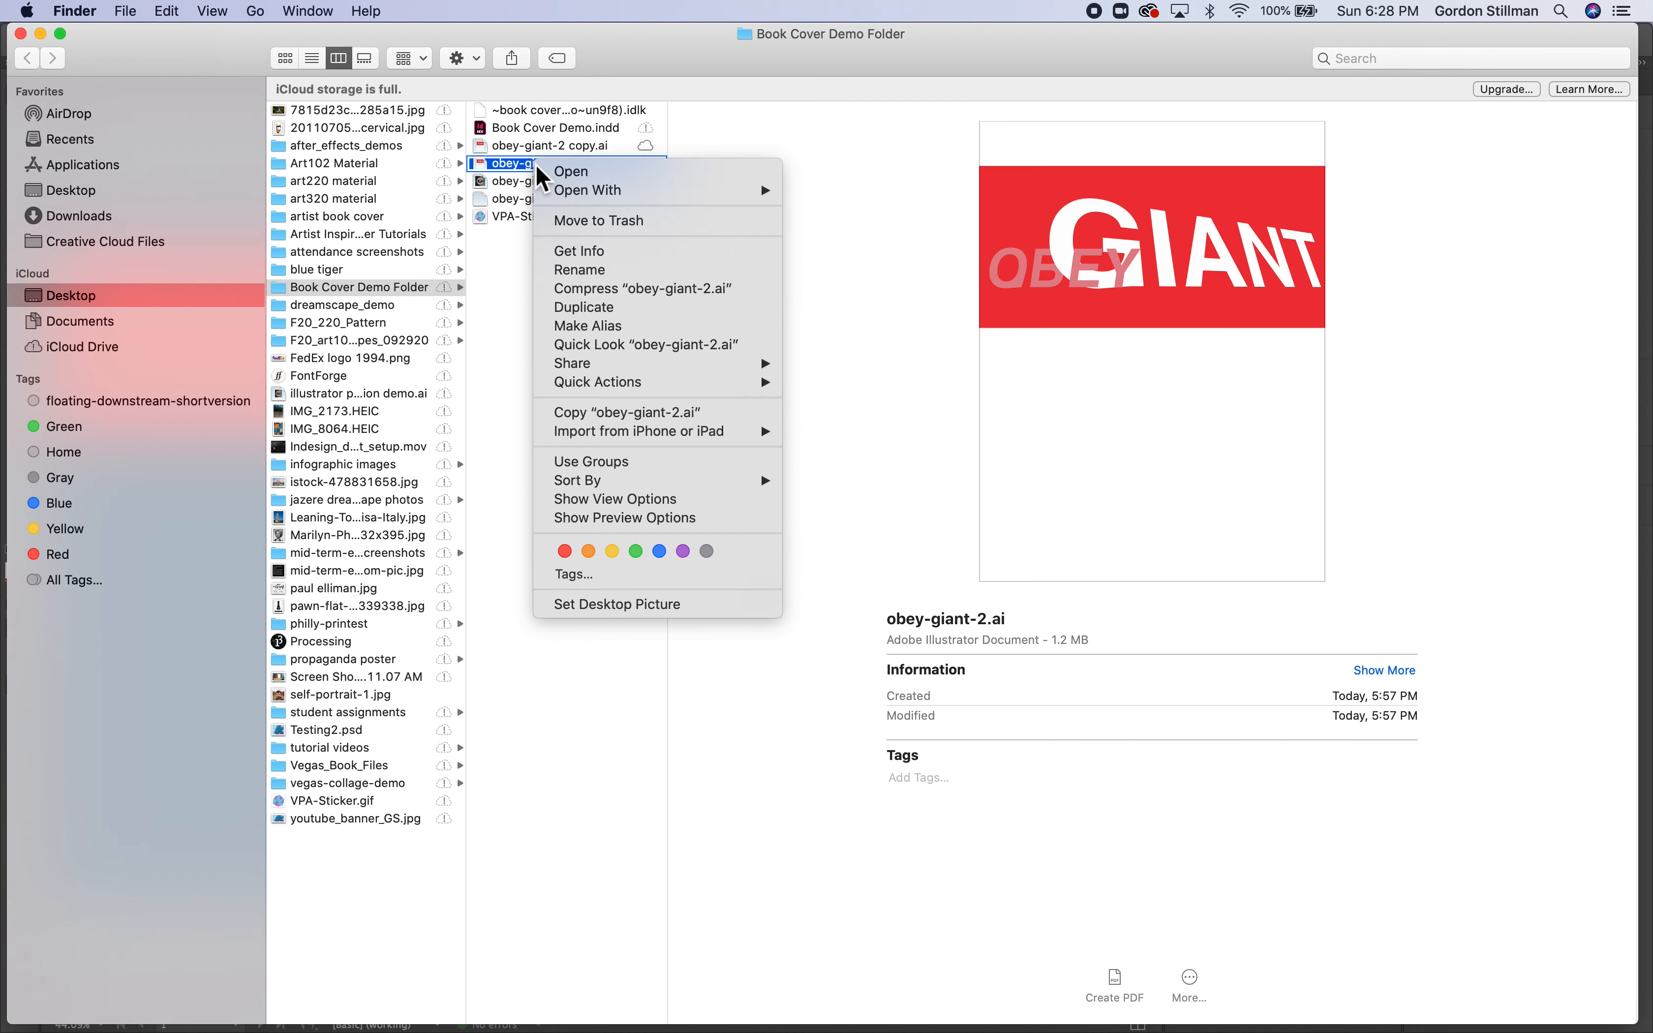
left_click(578, 221)
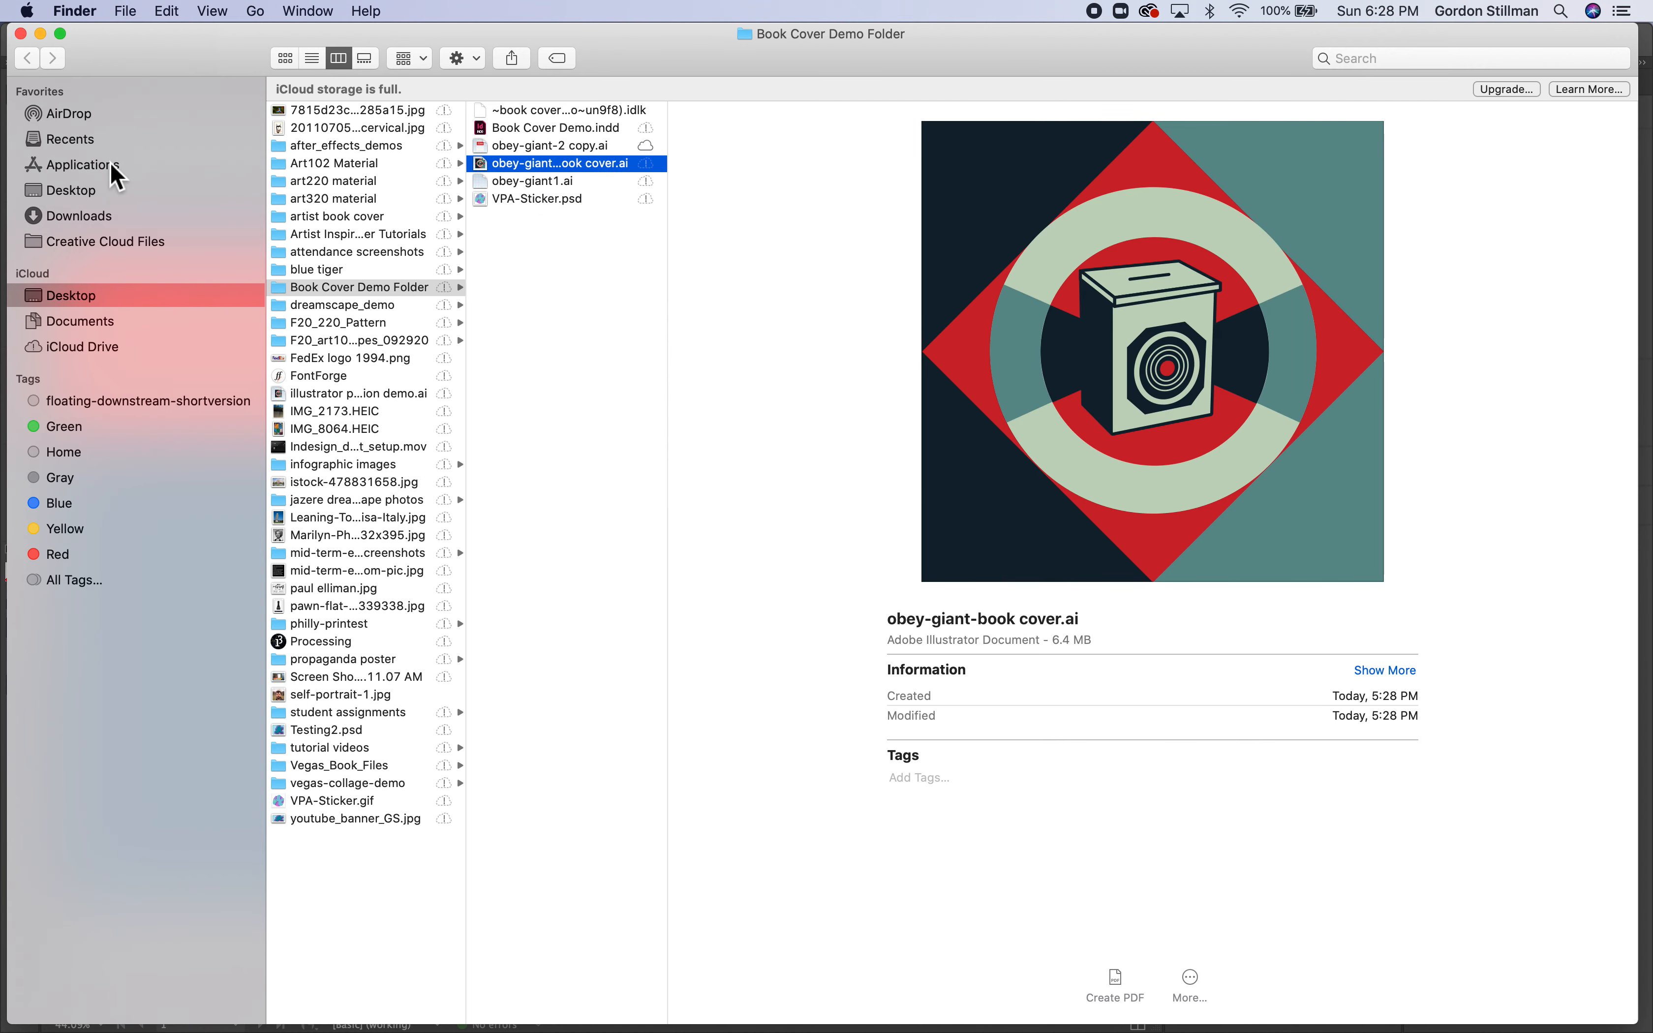
Return to InDesign and examine the OBEY GIANT banner's display quality and link marker up close
key("super+Tab")
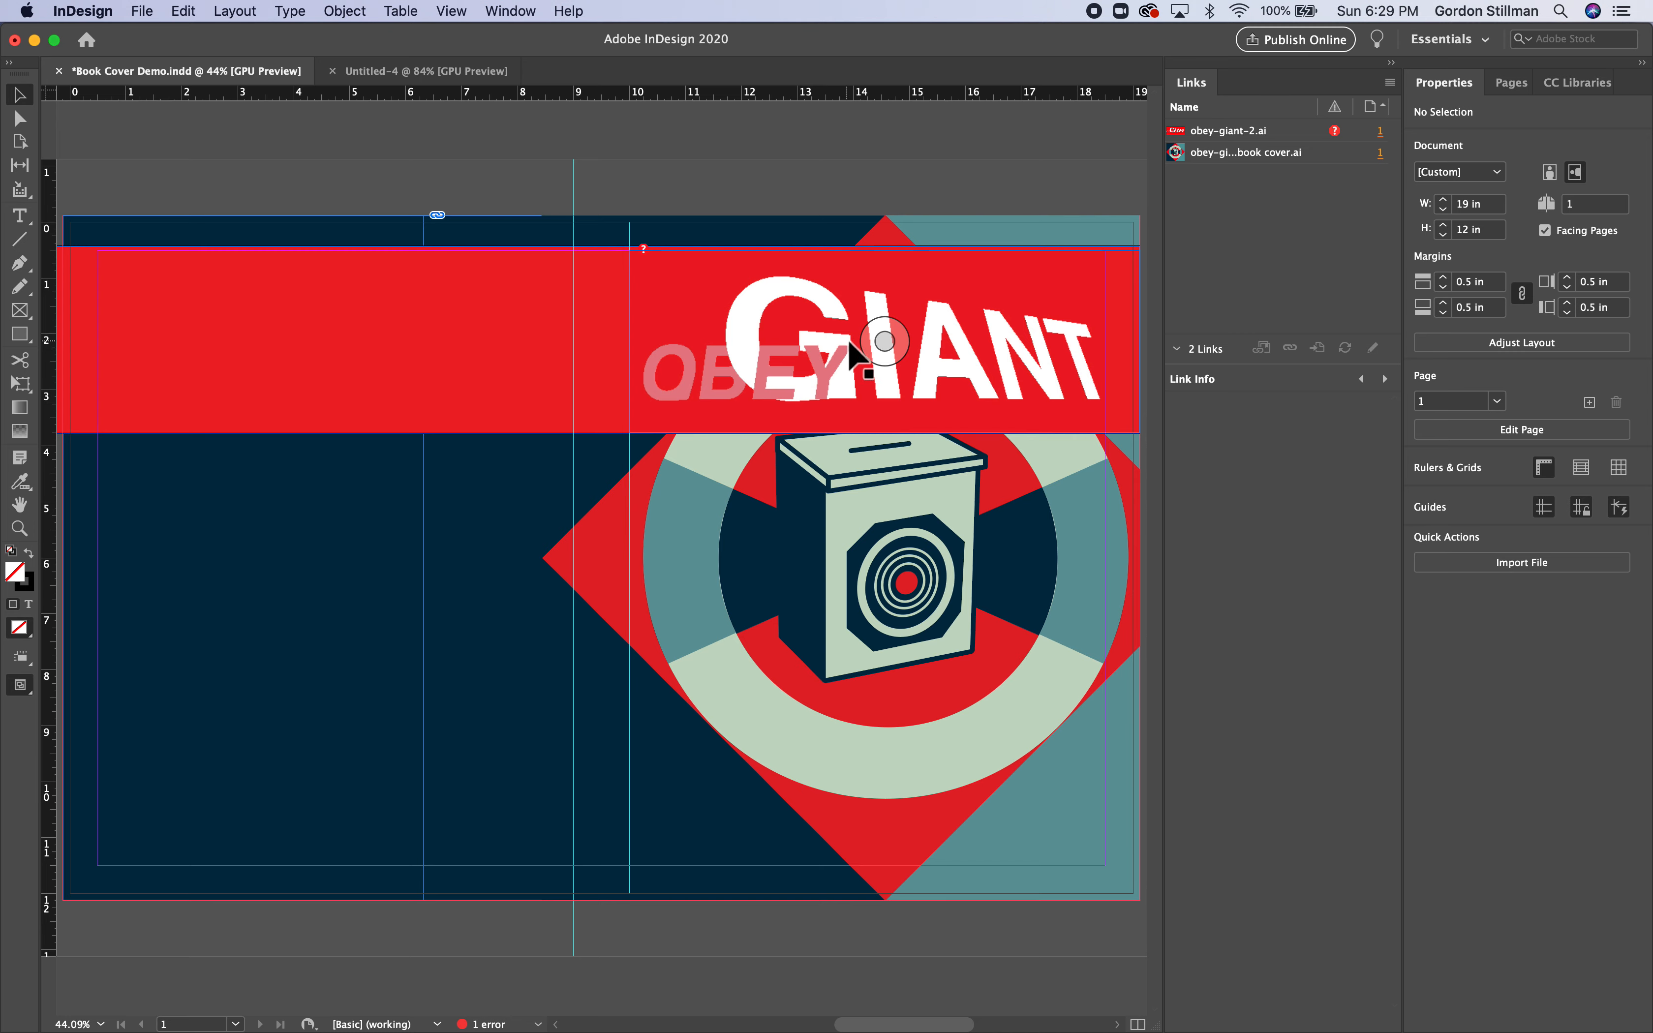
key("super+equal")
key("super+equal")
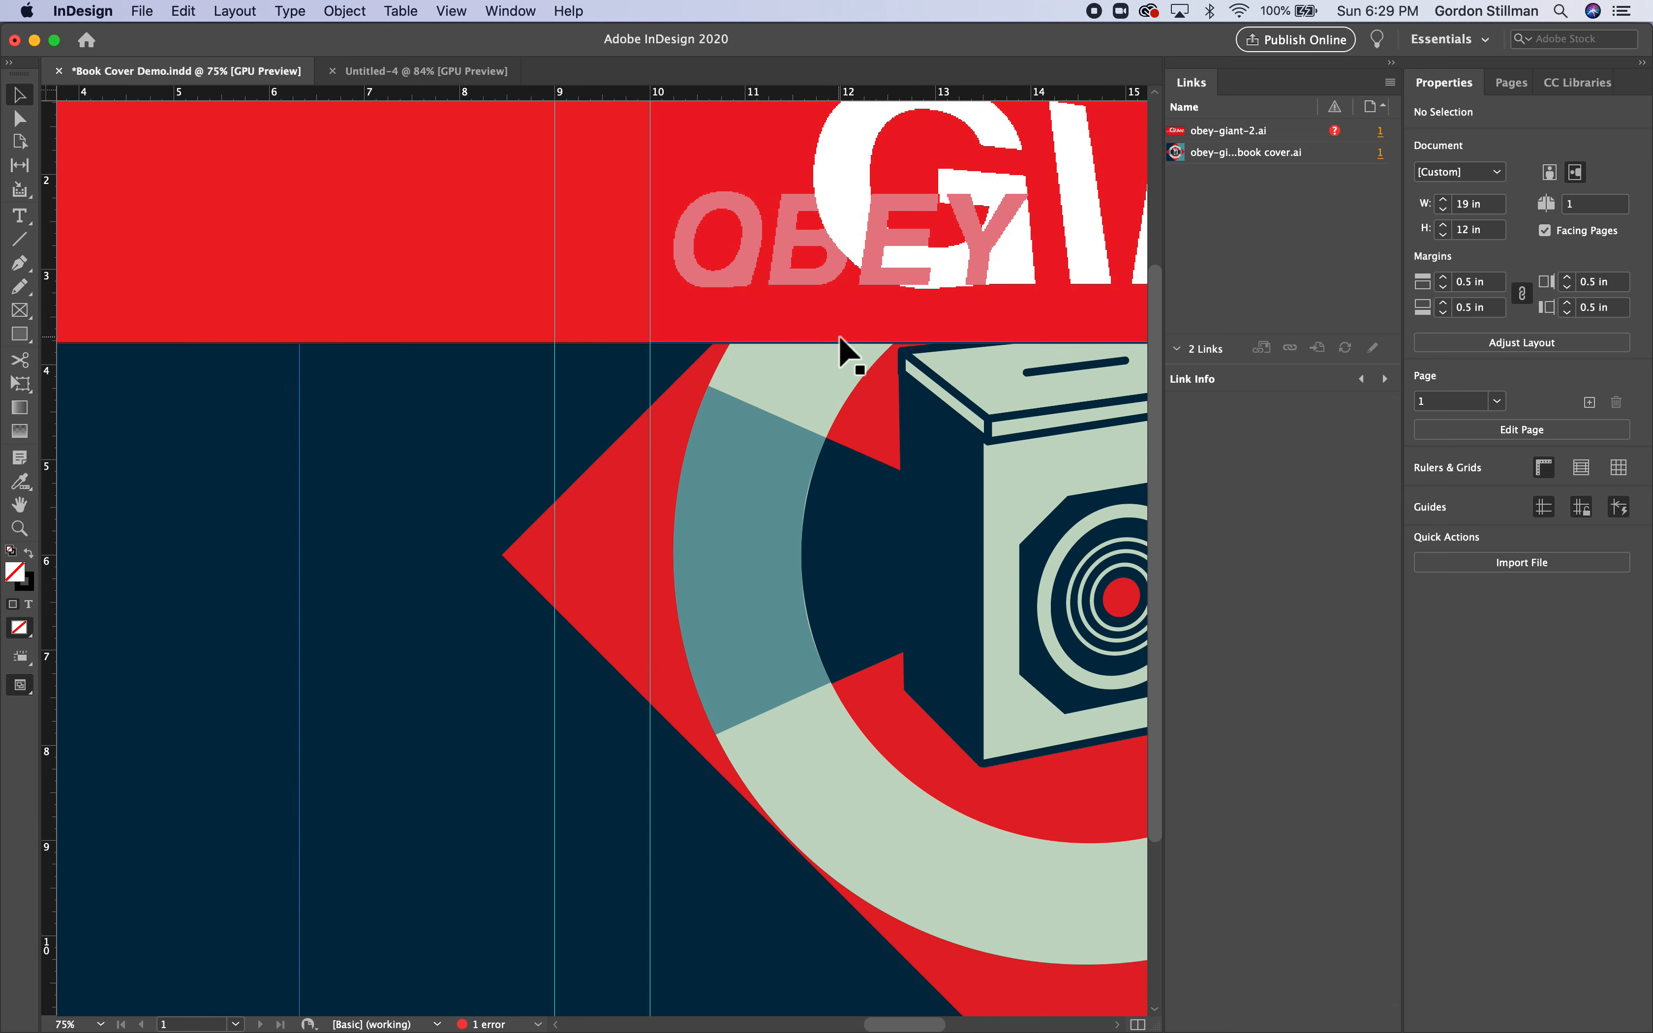
scroll(839, 336, "up", 5)
scroll(839, 336, "right", 3)
key("super+equal")
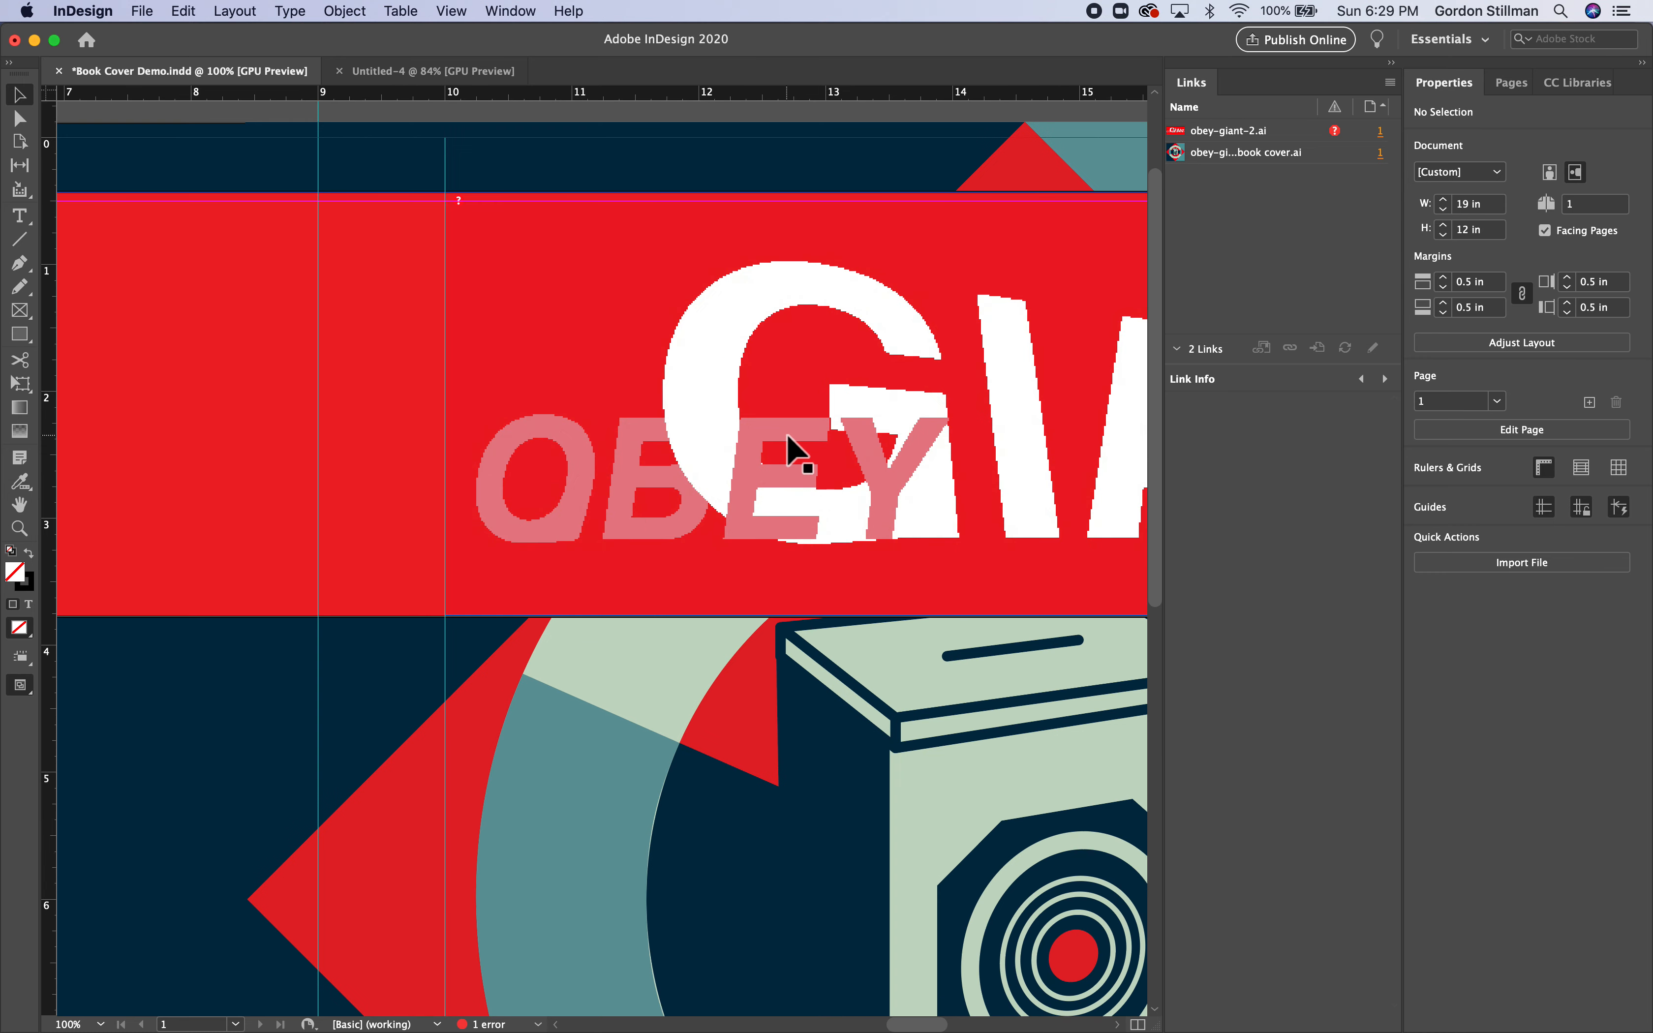
key("super+equal")
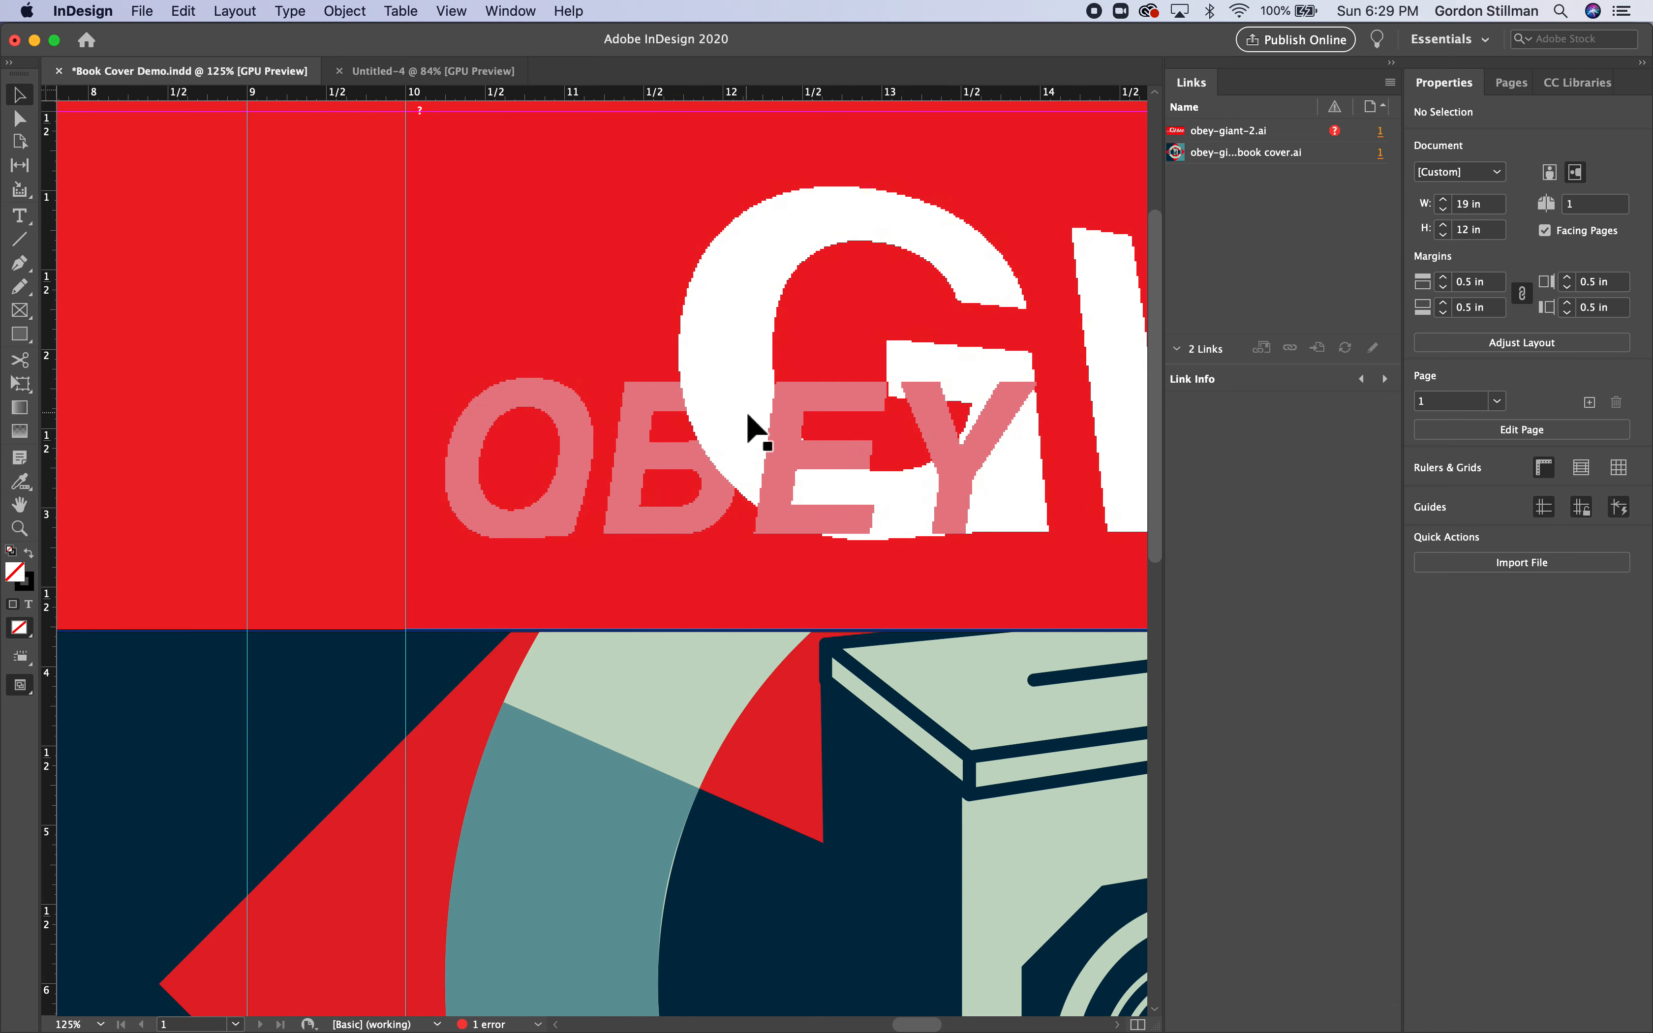
scroll(751, 430, "up", 3)
scroll(751, 430, "right", 5)
scroll(751, 431, "right", 2)
scroll(751, 431, "down", 1)
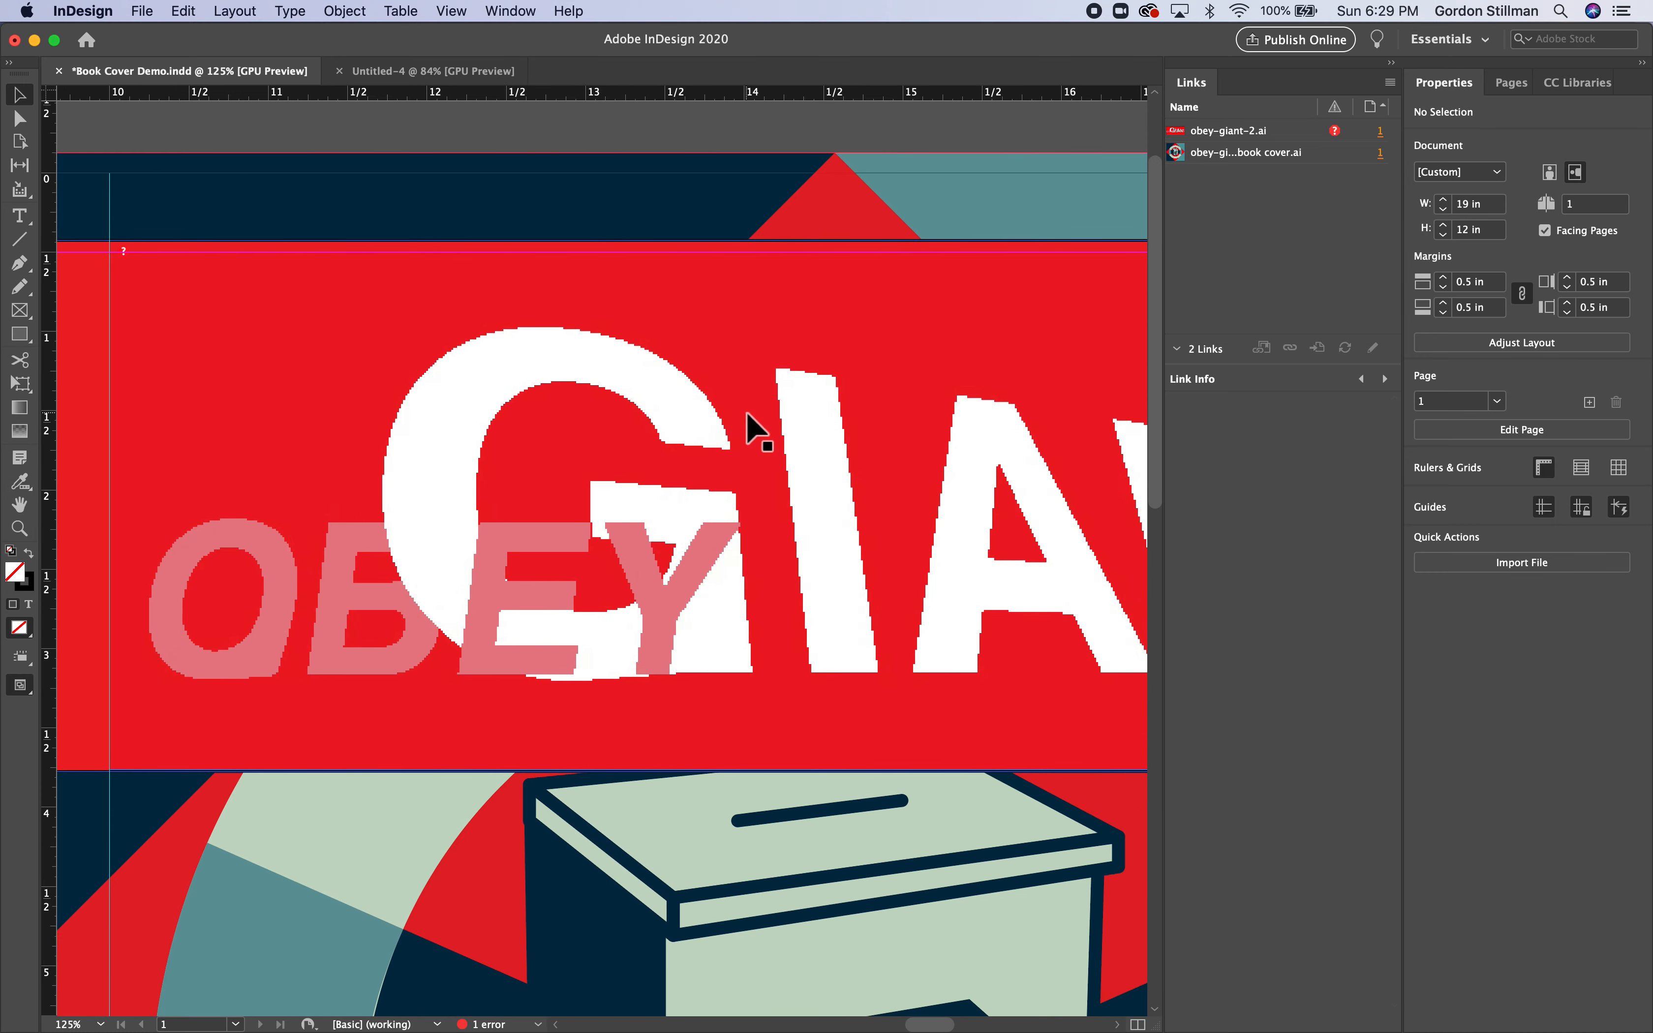
scroll(747, 413, "down", 1)
scroll(747, 413, "left", 1)
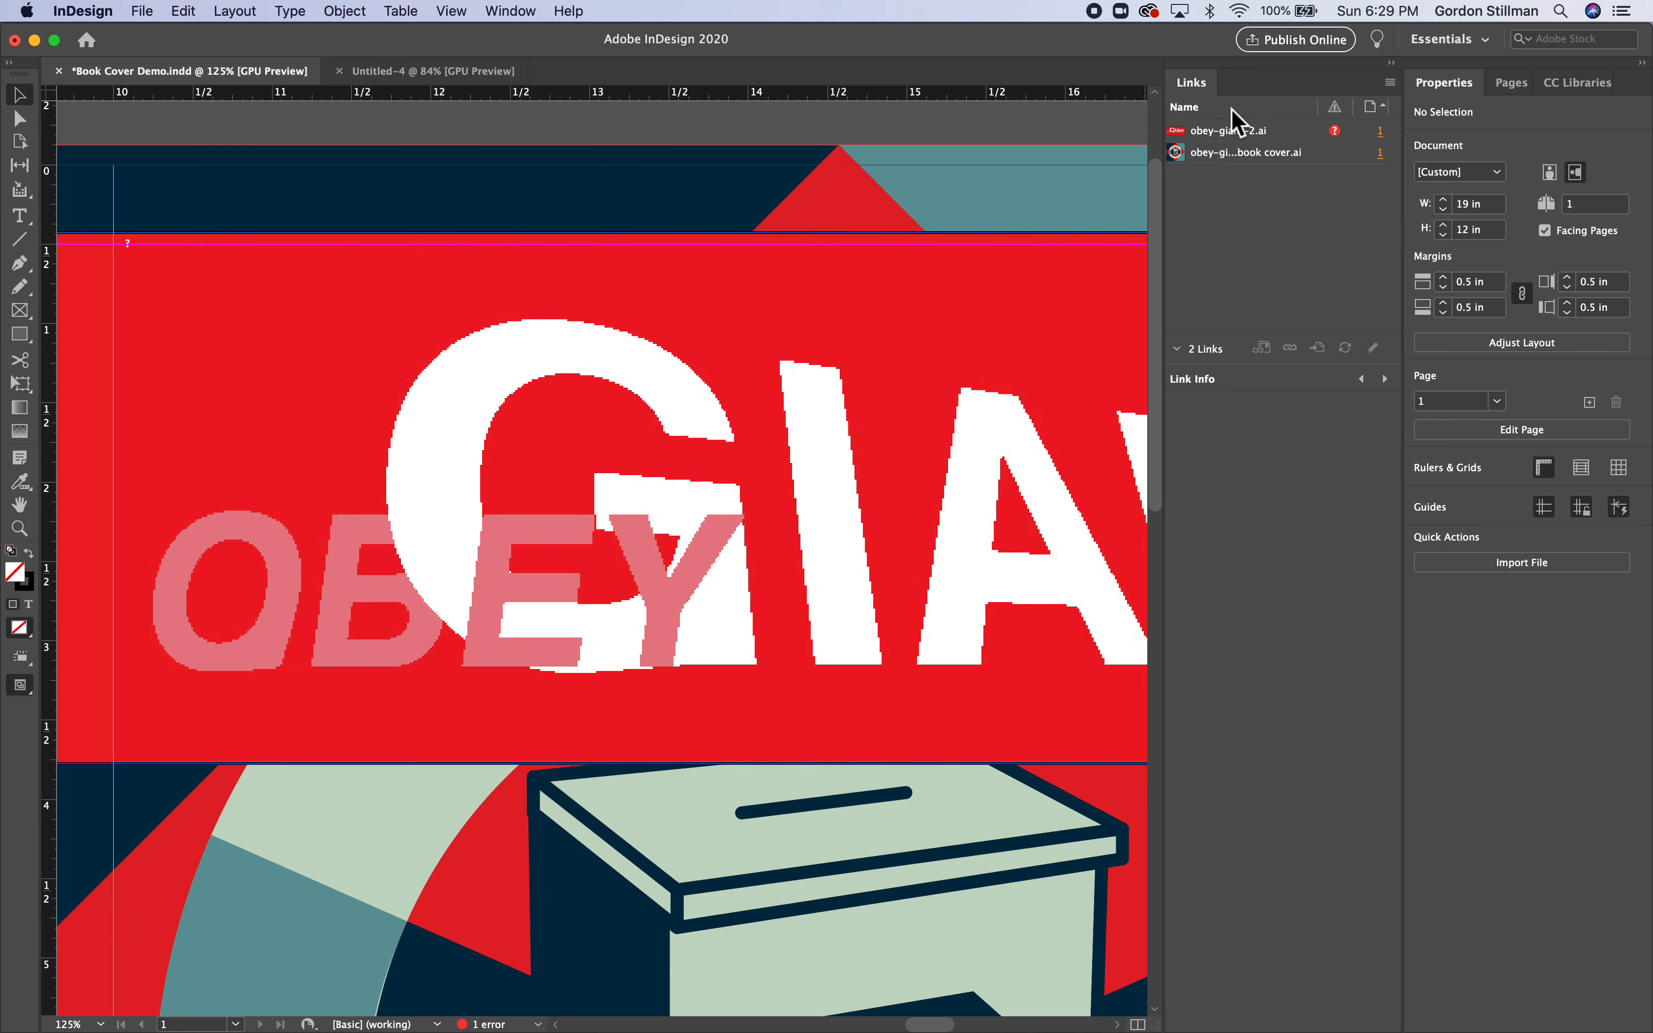
Relink the missing obey-giant-2.ai to obey-giant-2 copy.ai in the Book Cover Demo Folder
left_click(1340, 145)
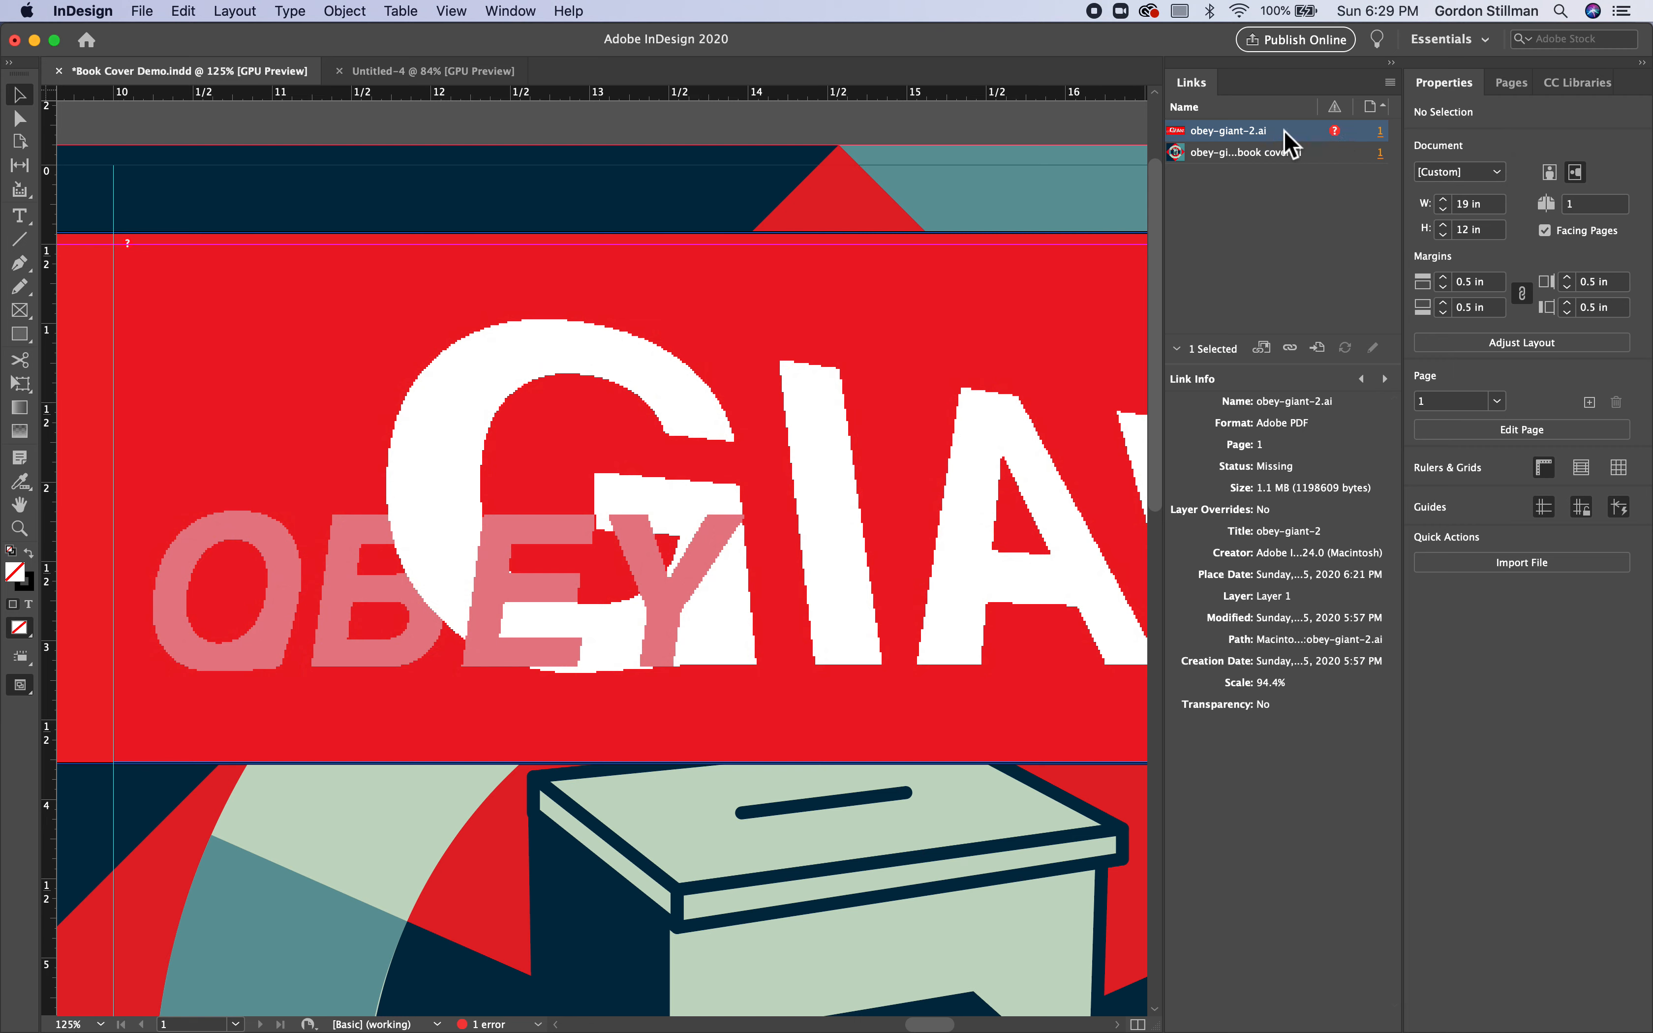
double_click(1270, 137)
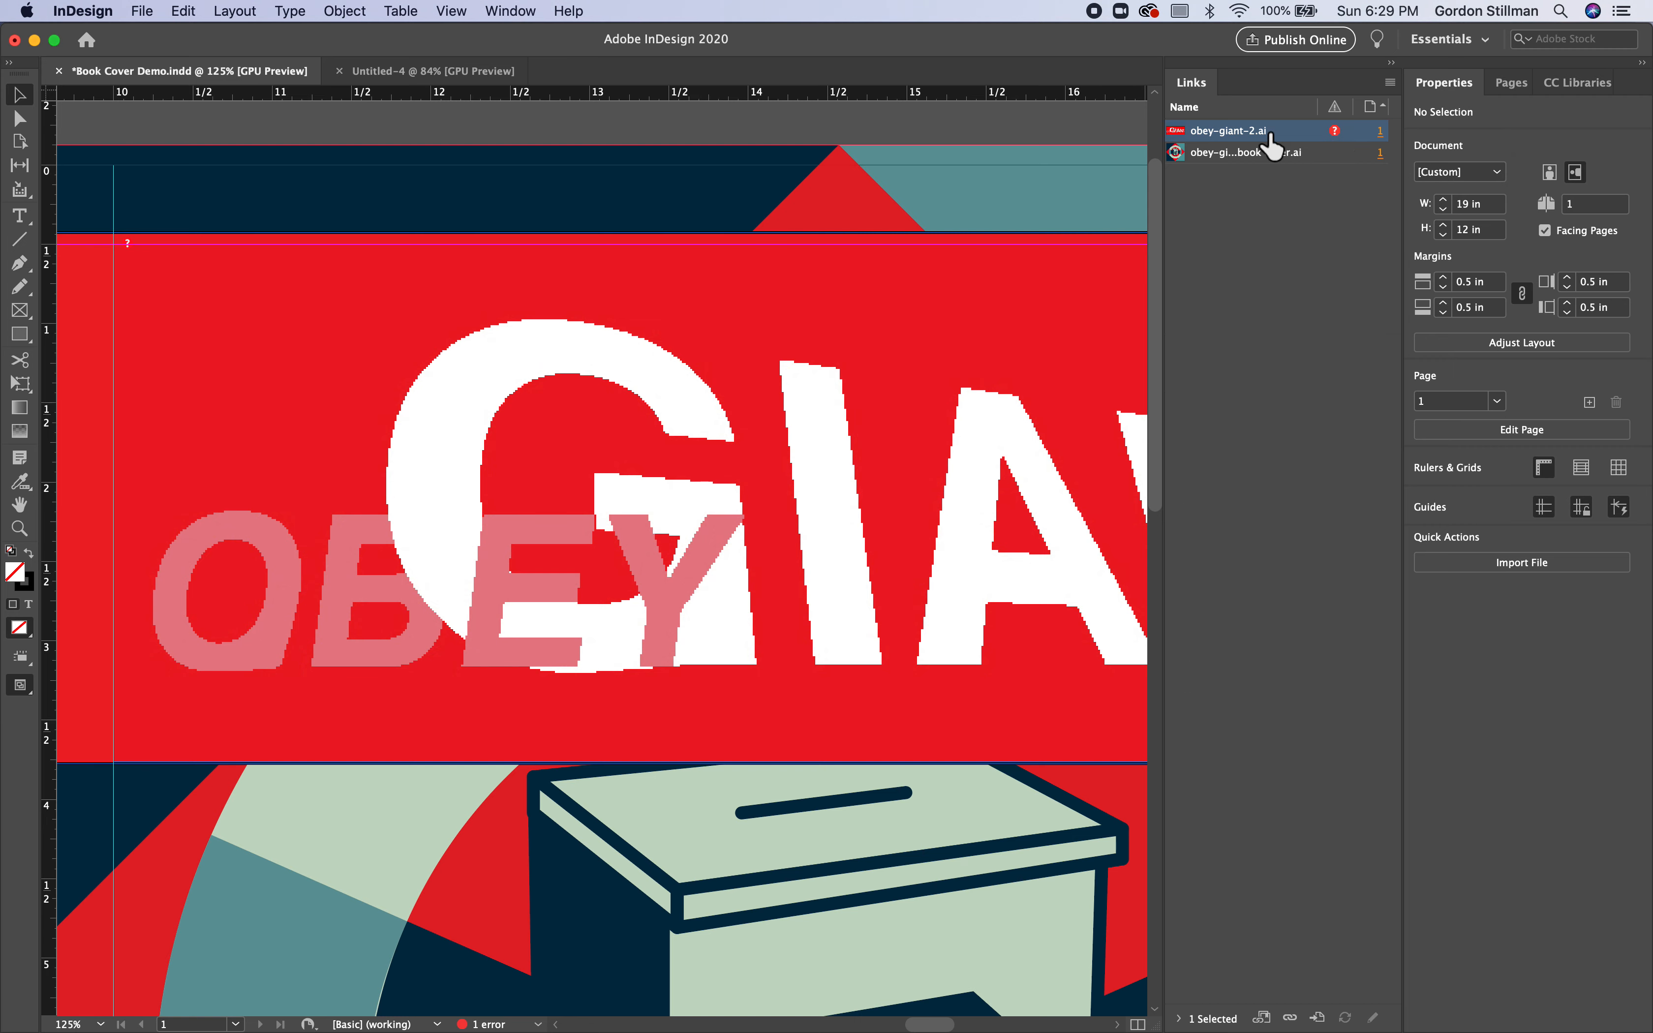
left_click(1337, 134)
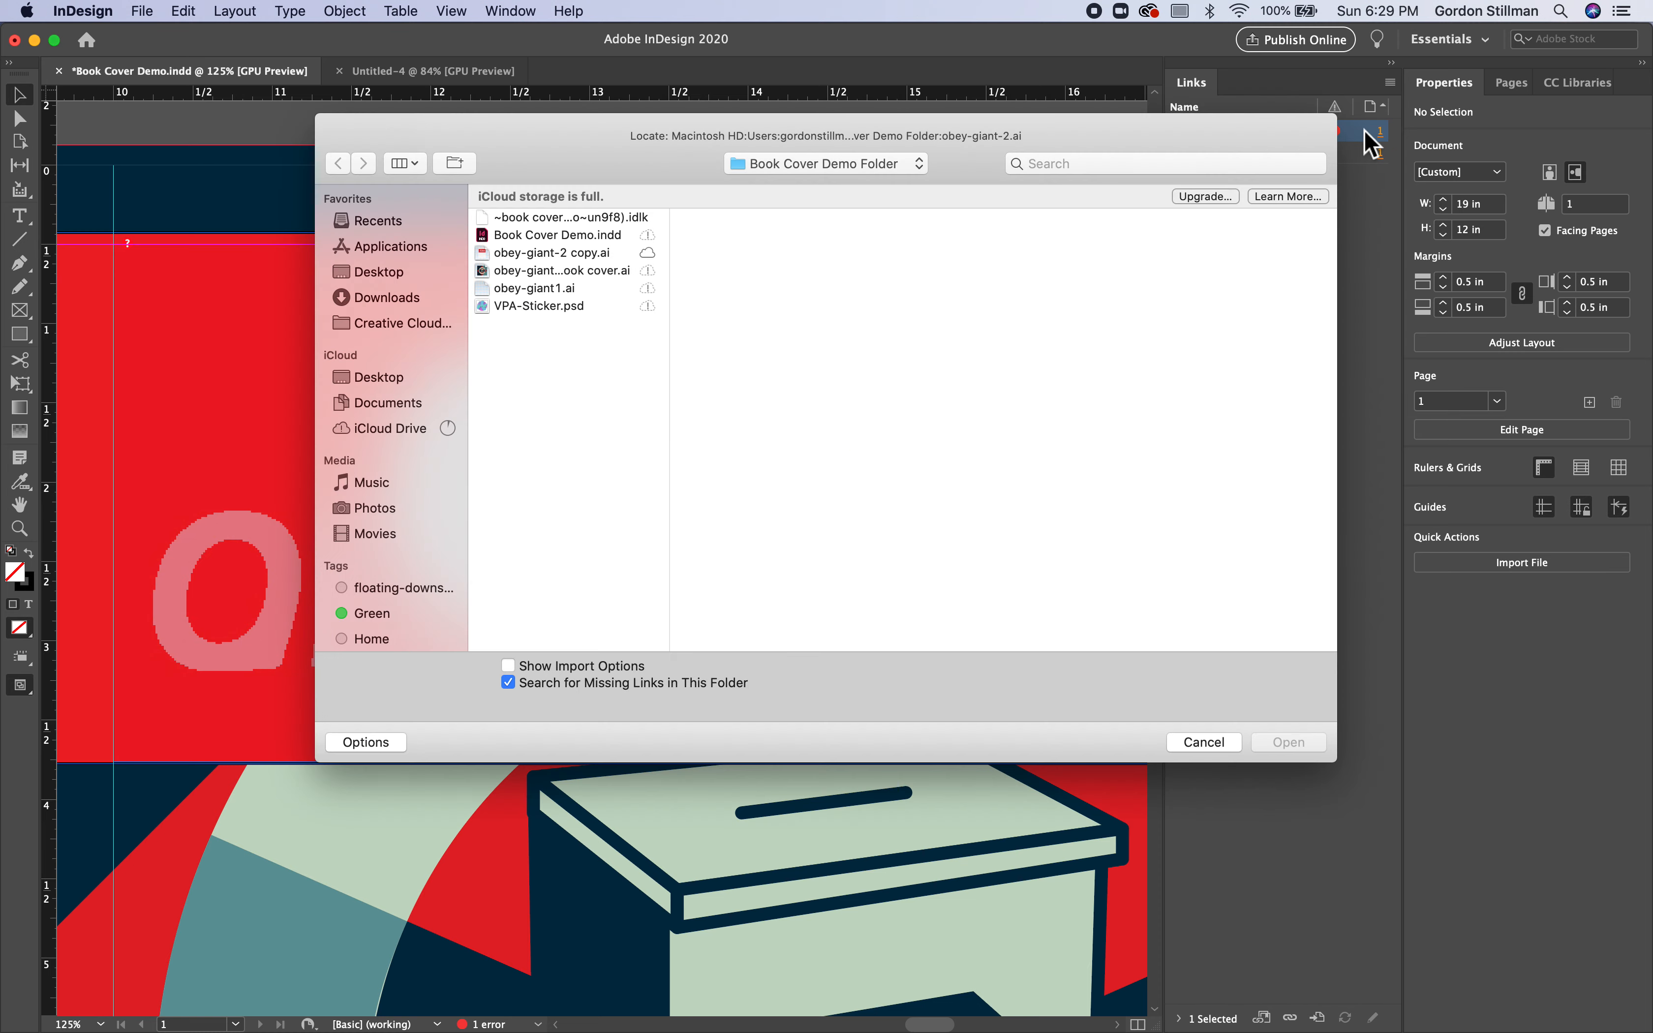
left_click(584, 255)
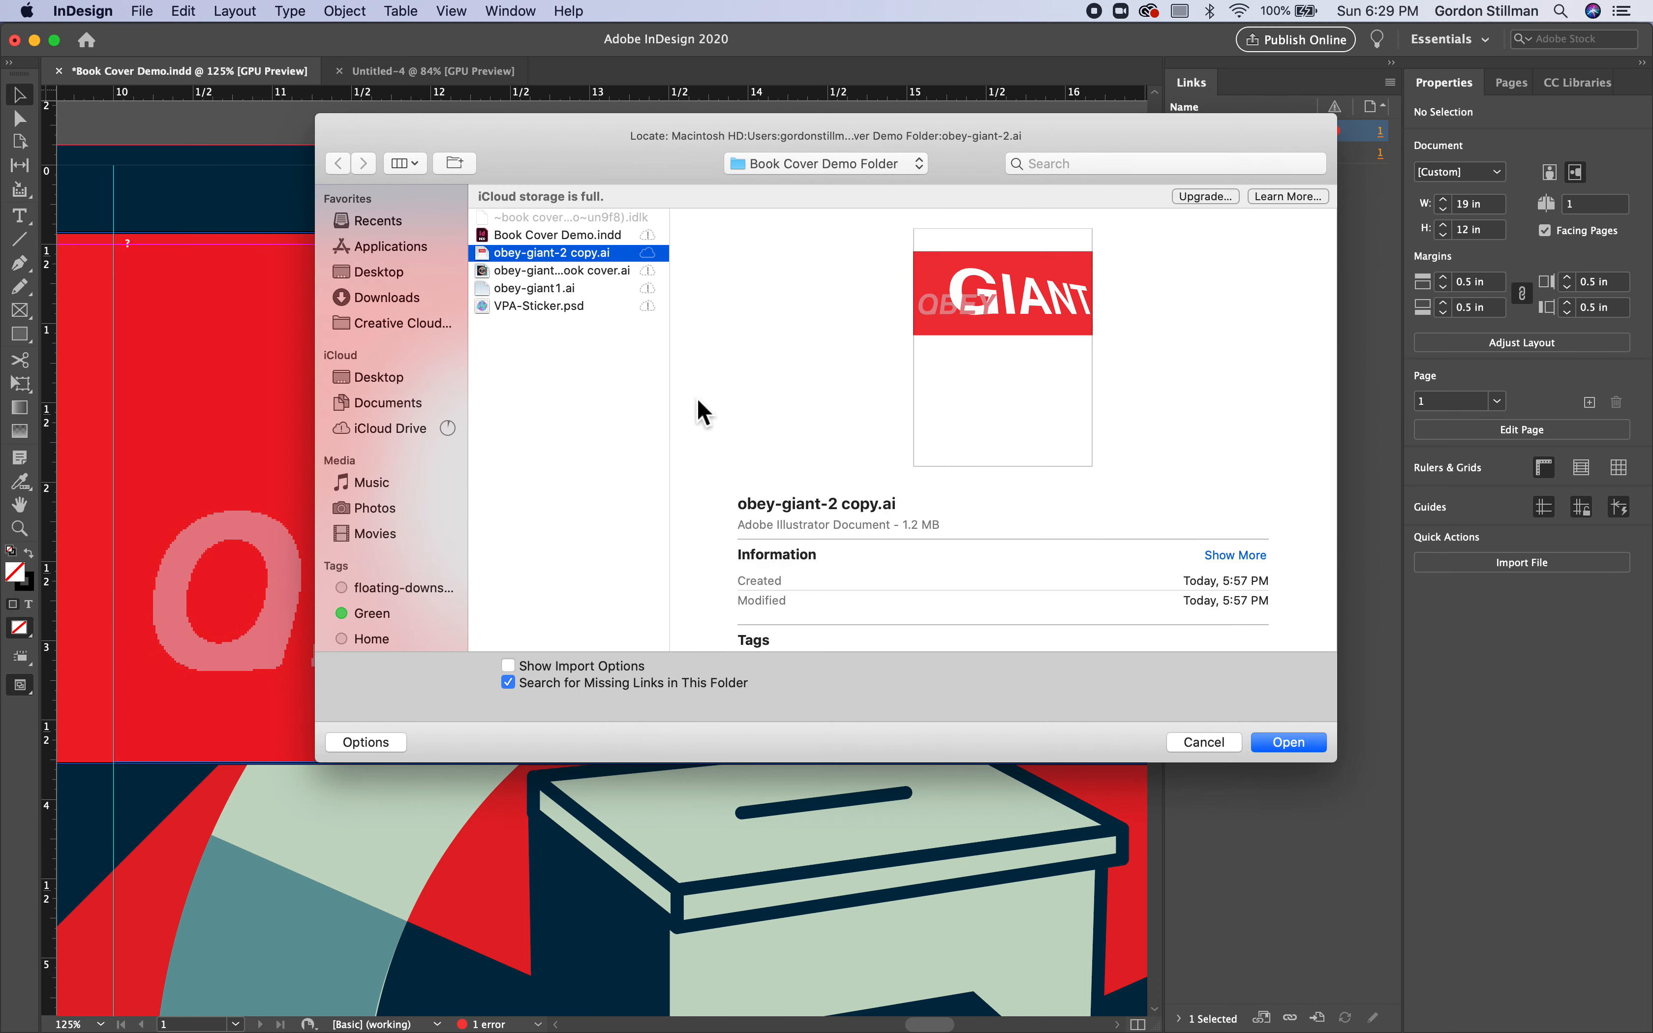
left_click(1291, 743)
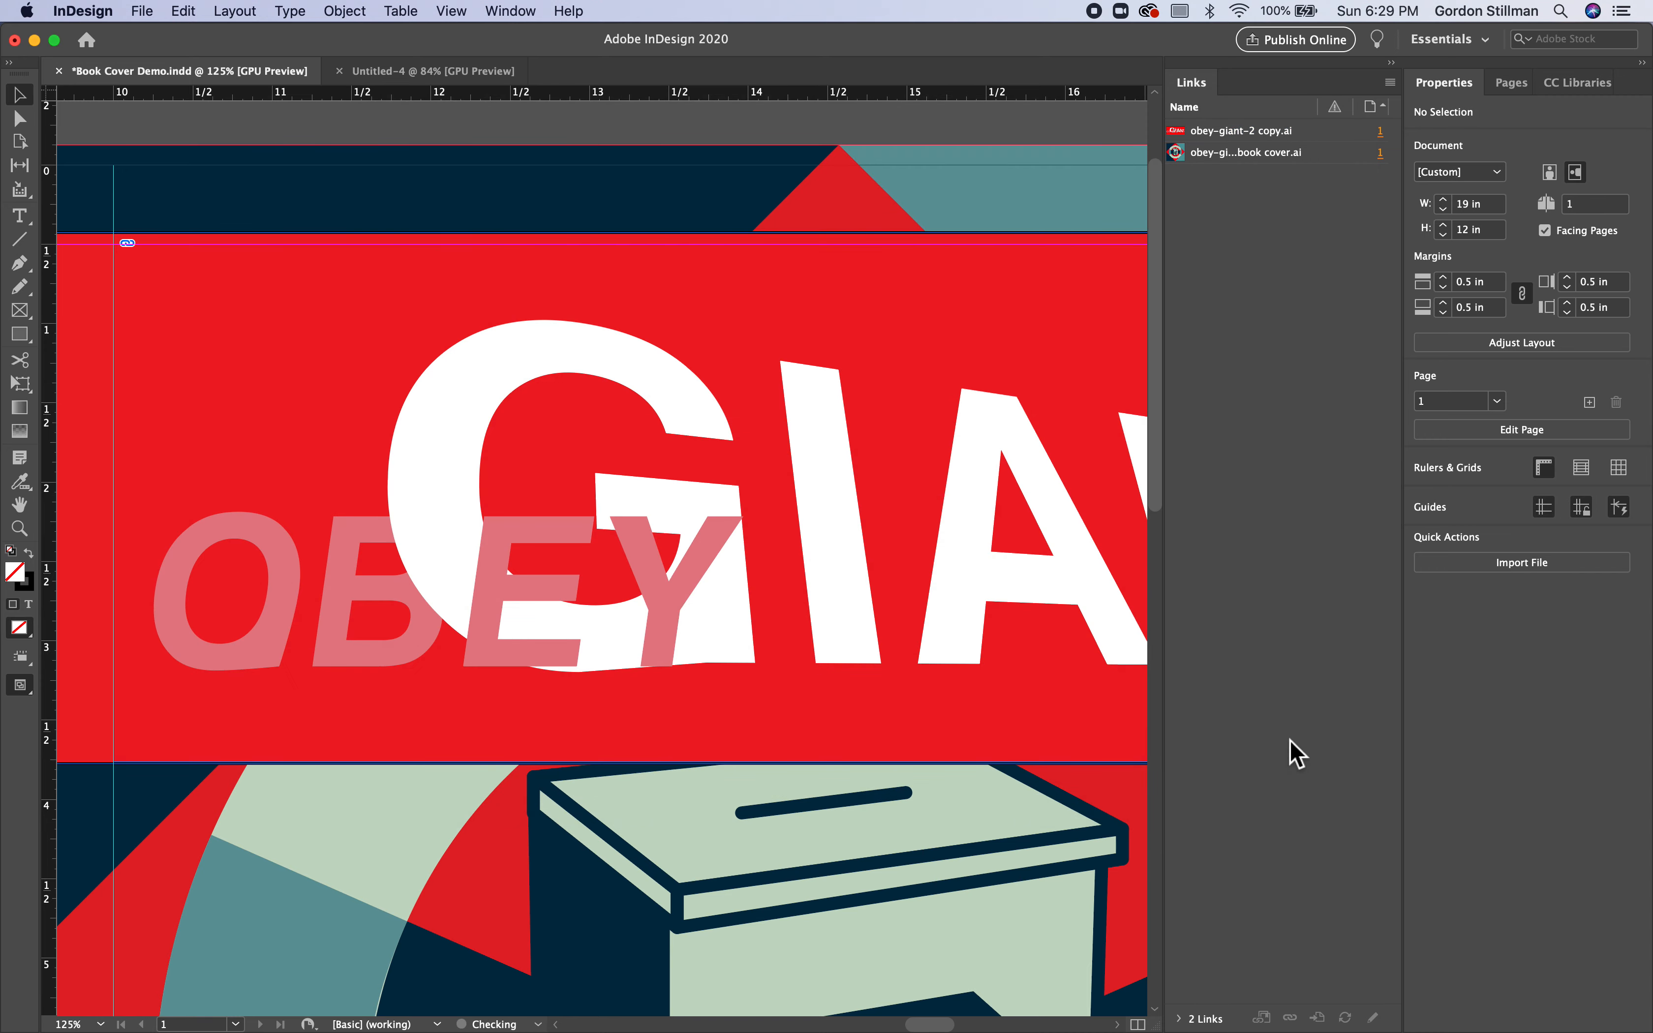
Select all the placed artwork on the cover spread and delete it
key("super+minus")
key("super+minus")
key("super+minus")
key("super+minus")
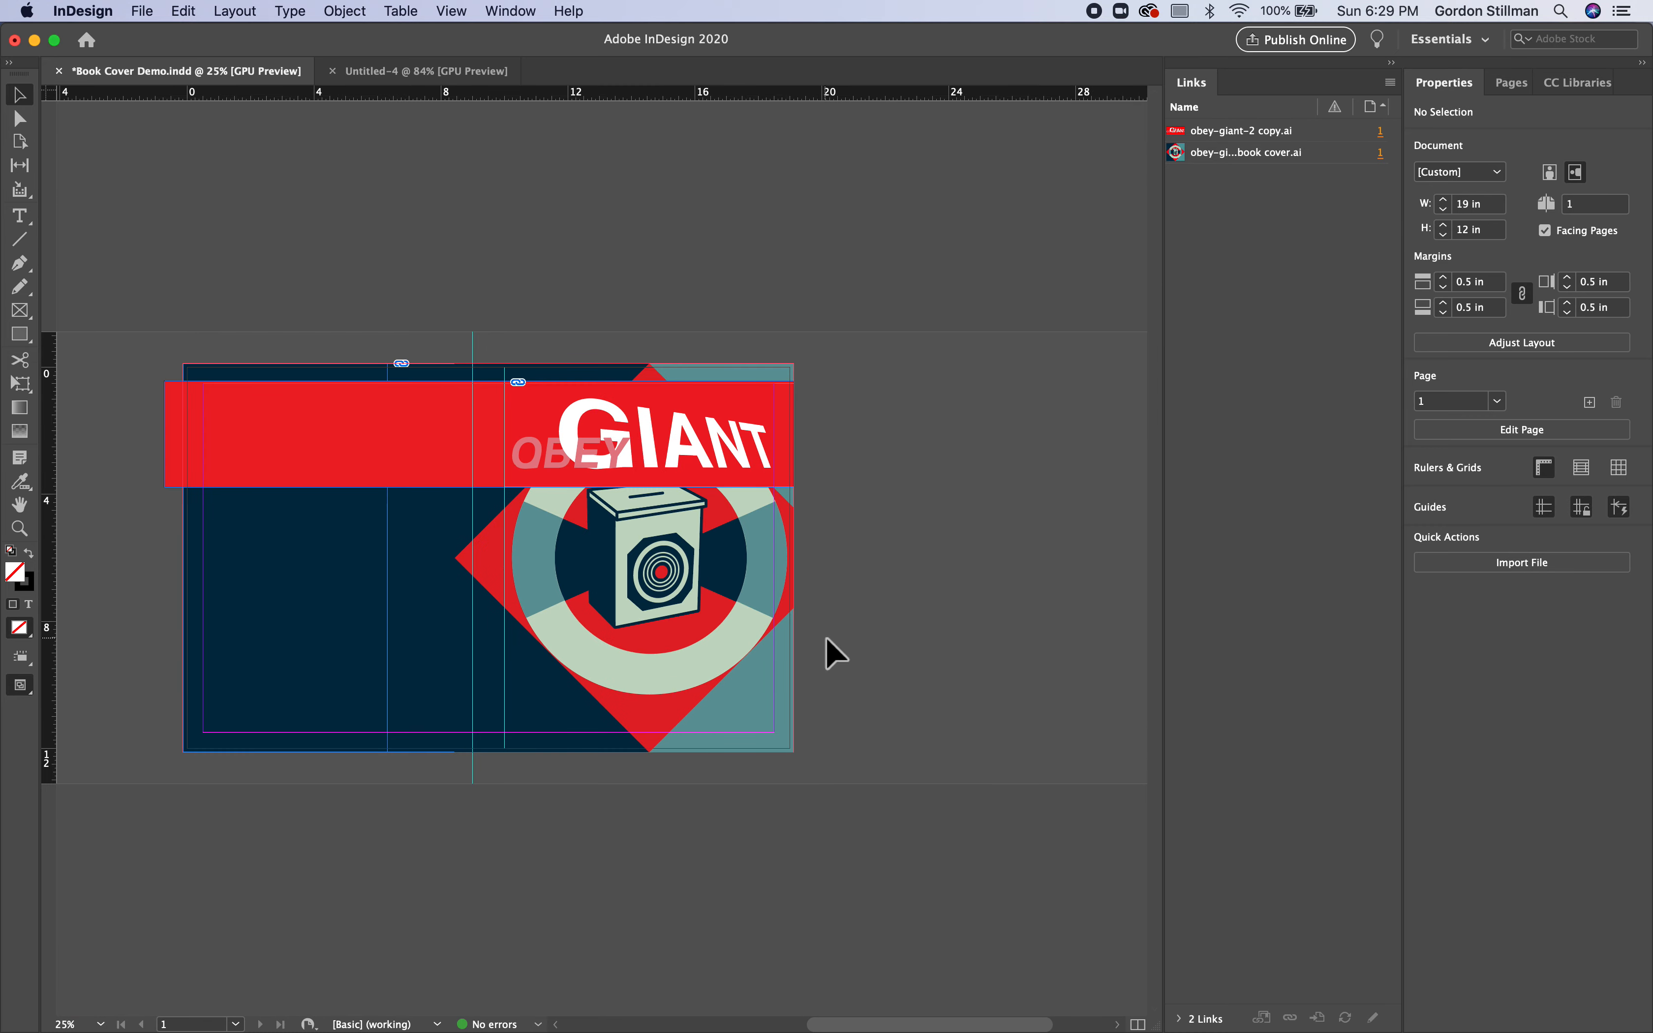
key("super+equal")
scroll(826, 639, "left", 3)
scroll(827, 639, "up", 1)
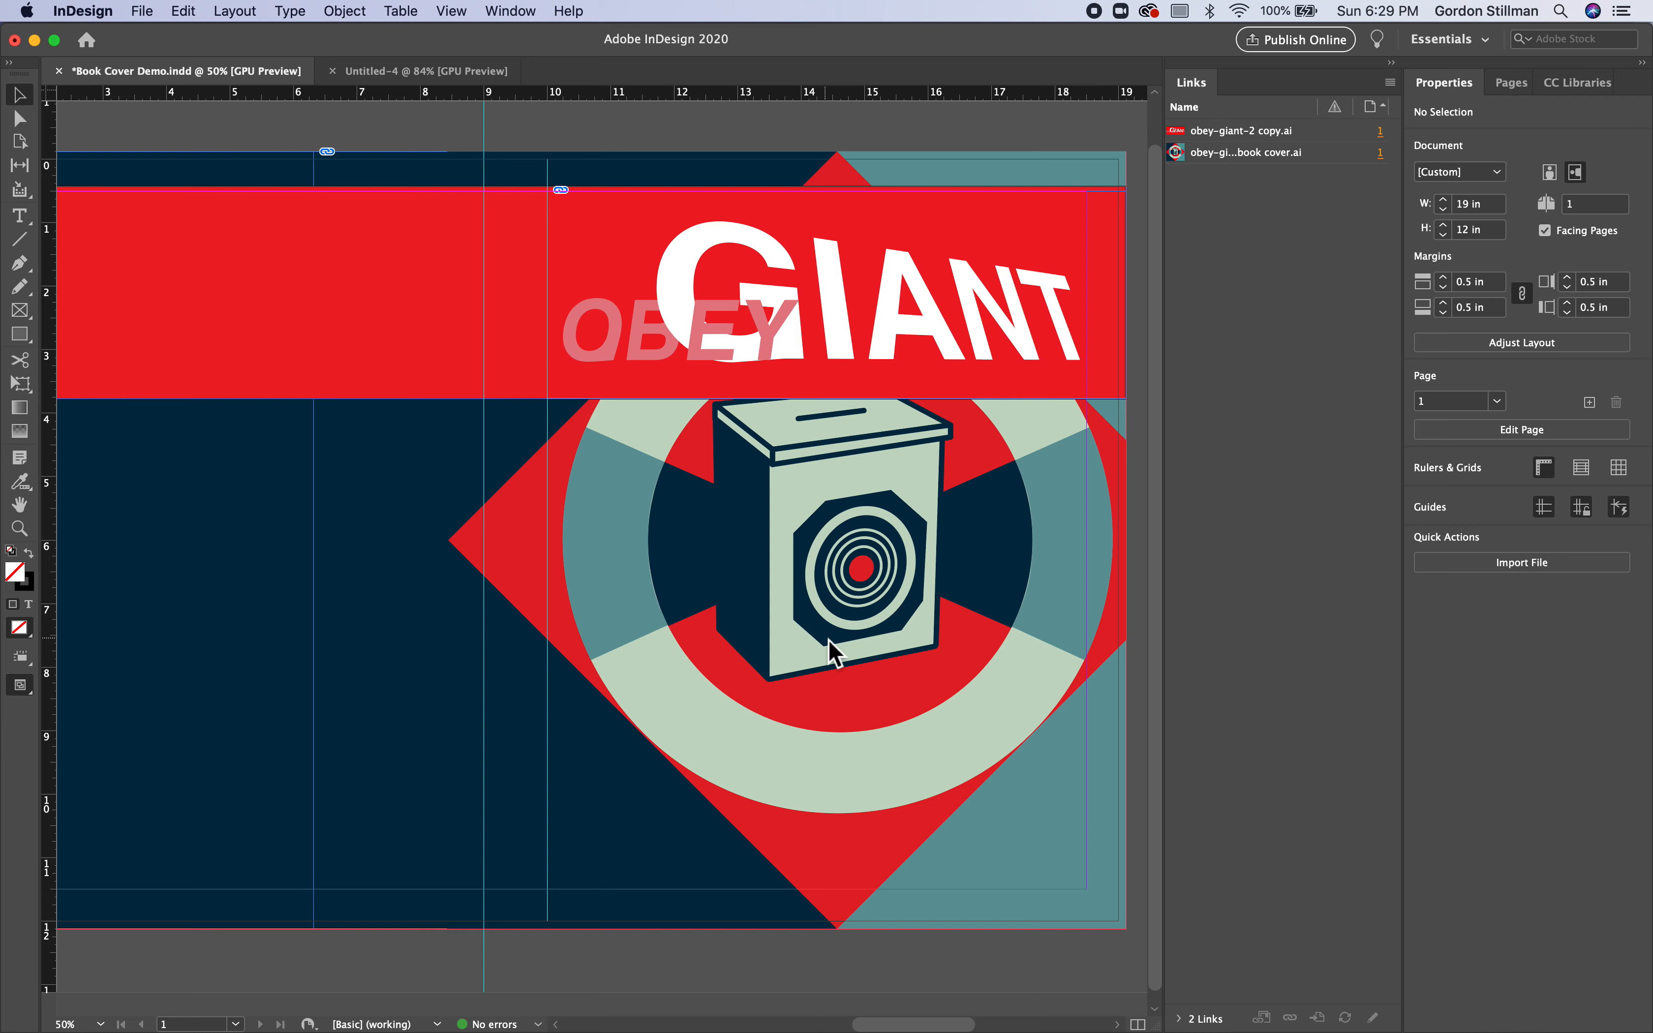
key("super+minus")
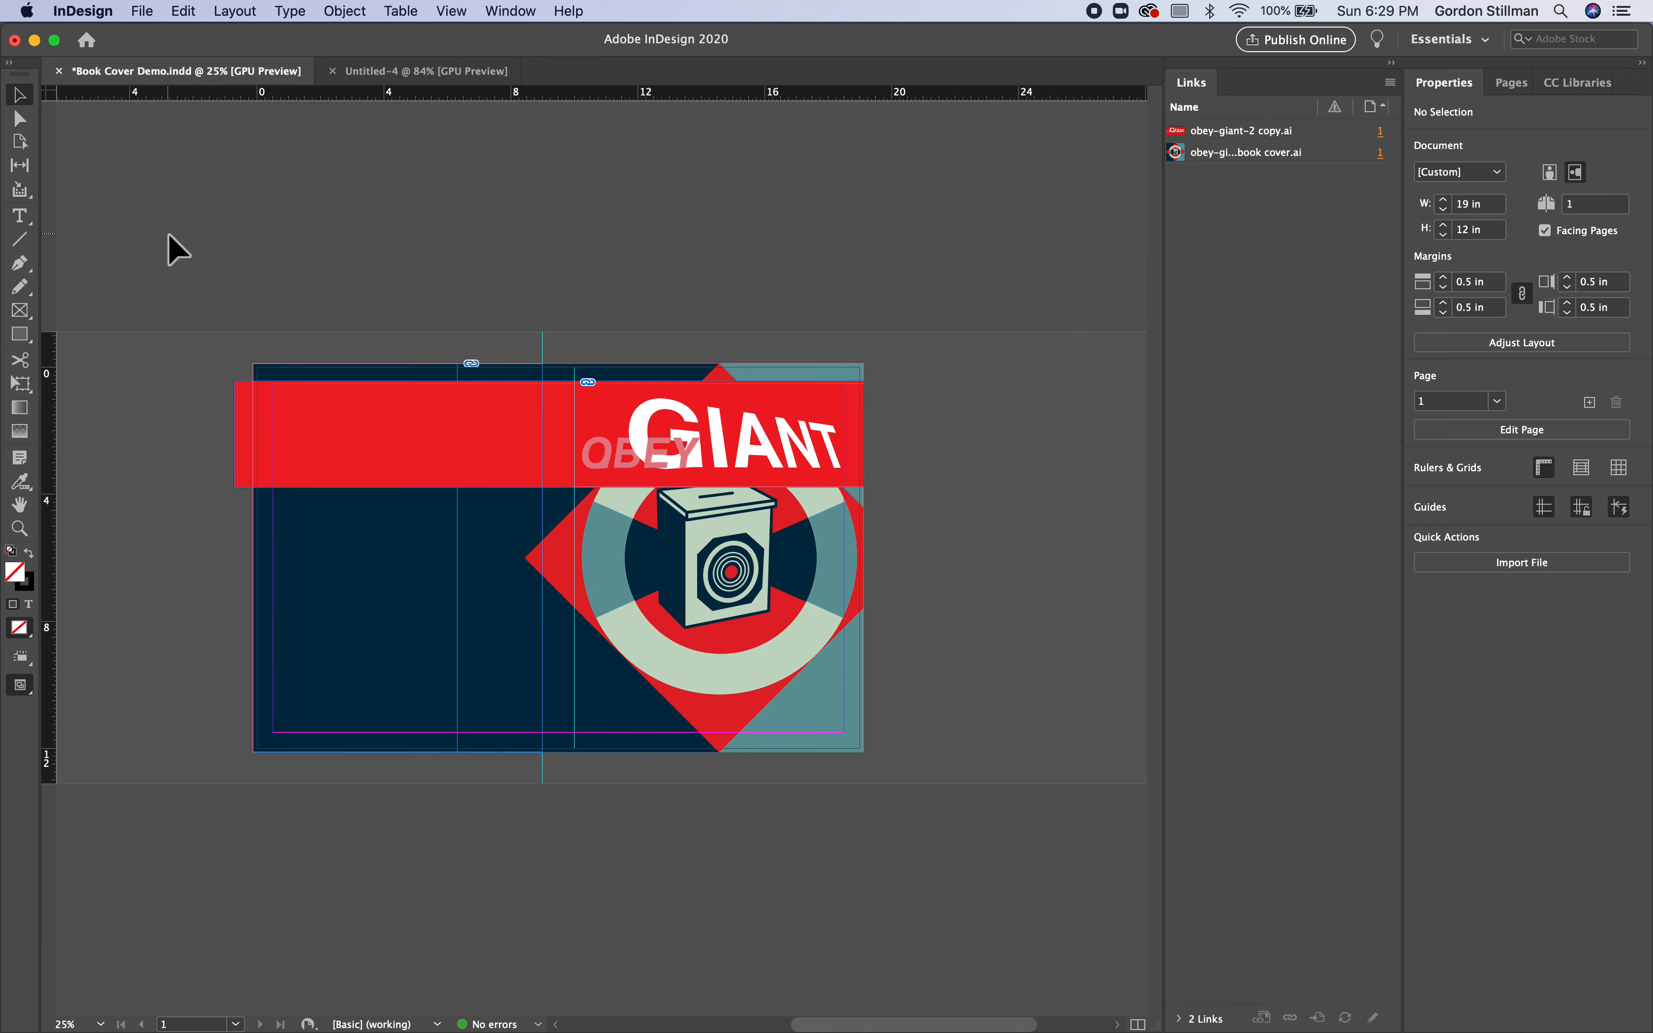
left_click_drag(303, 255, 837, 848)
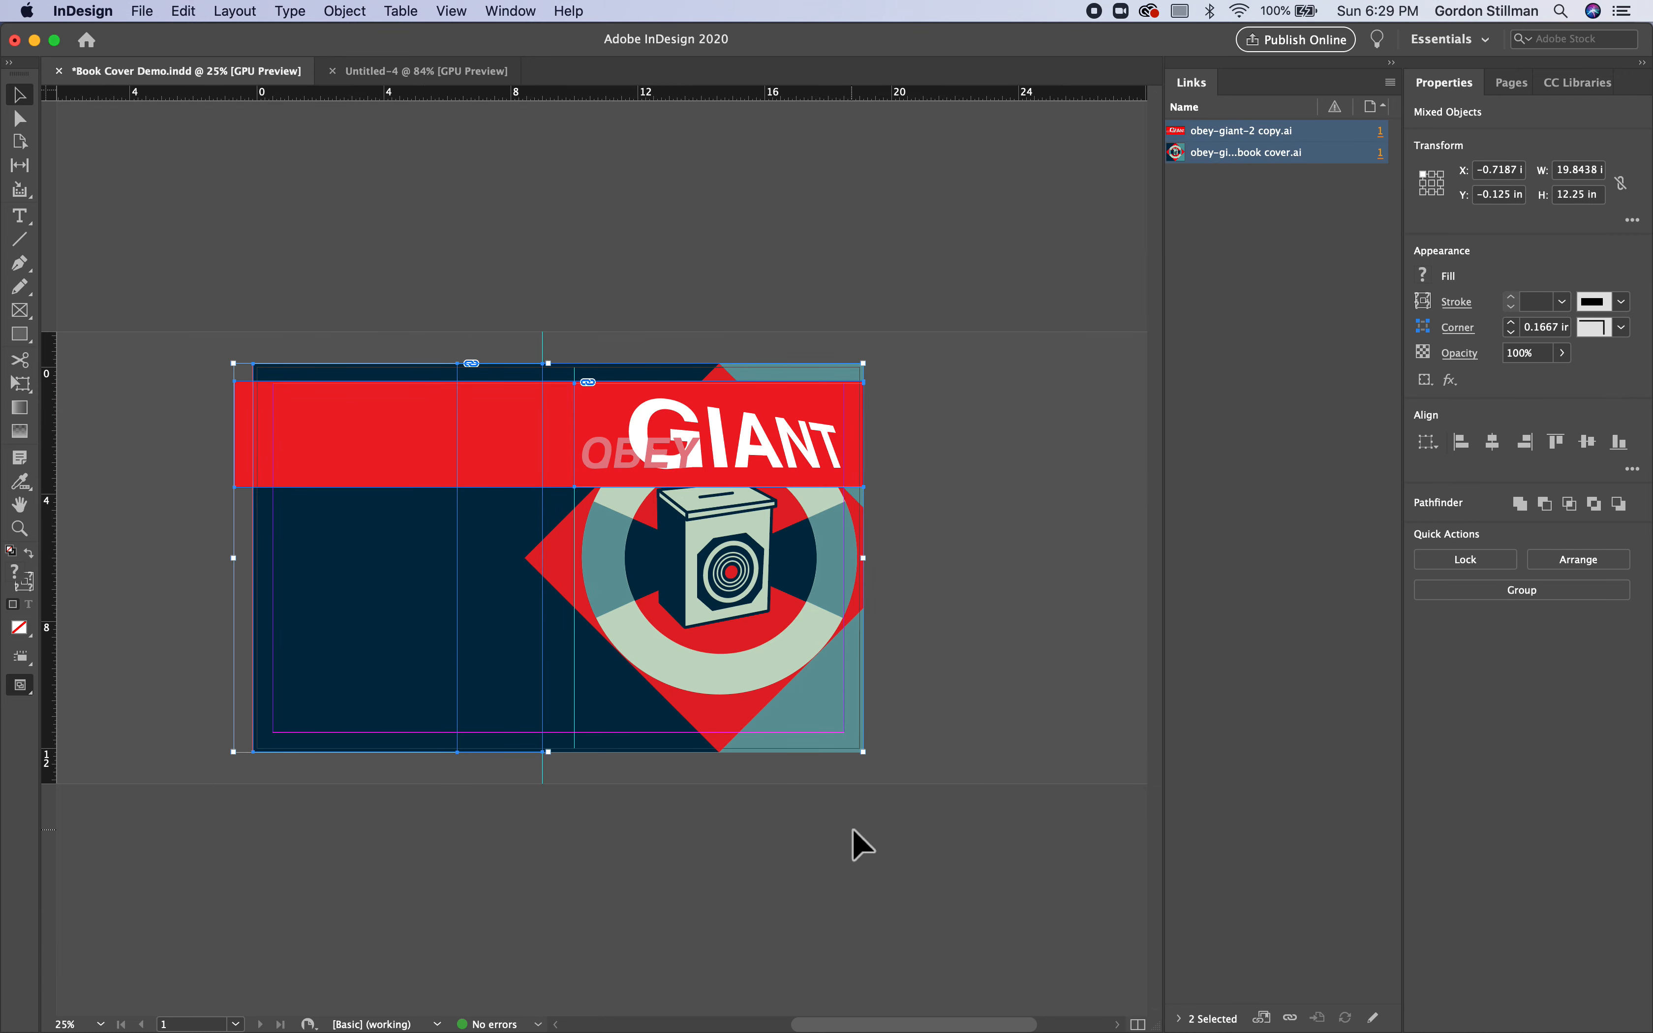
key("BackSpace")
Draw a 9.125 by 12.25 in image frame over the front cover, from the outer bleed to the spine guide at 10 in
left_click(21, 318)
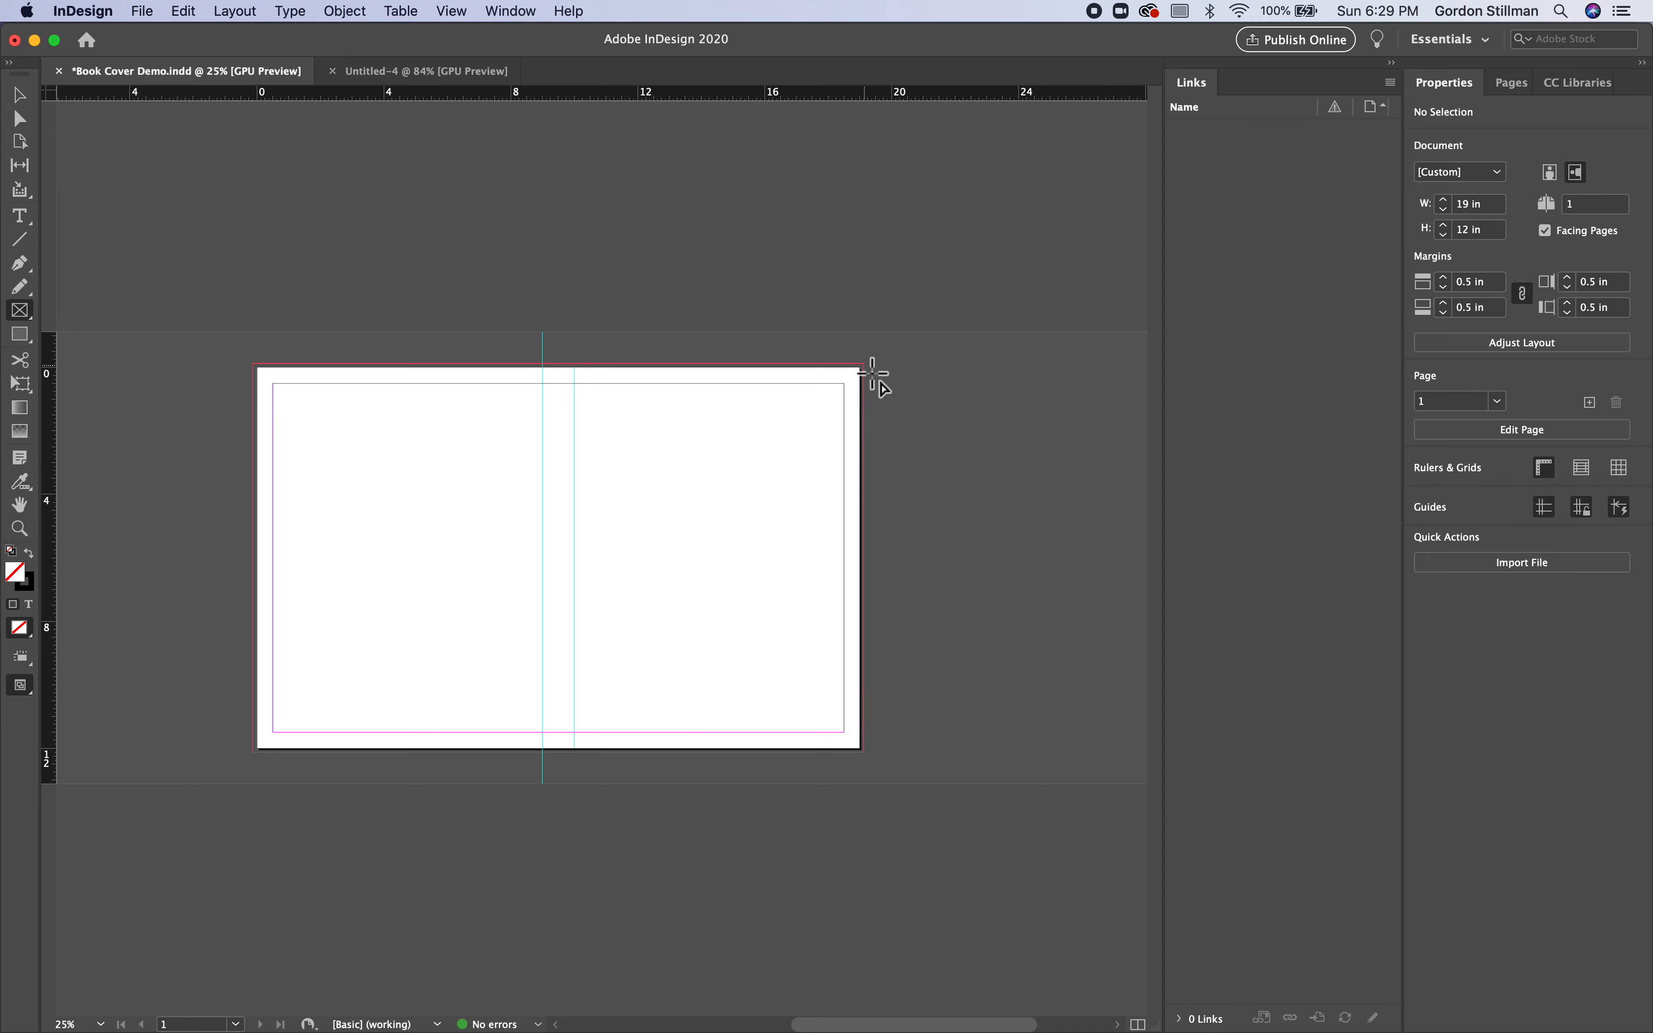
key("super+equal")
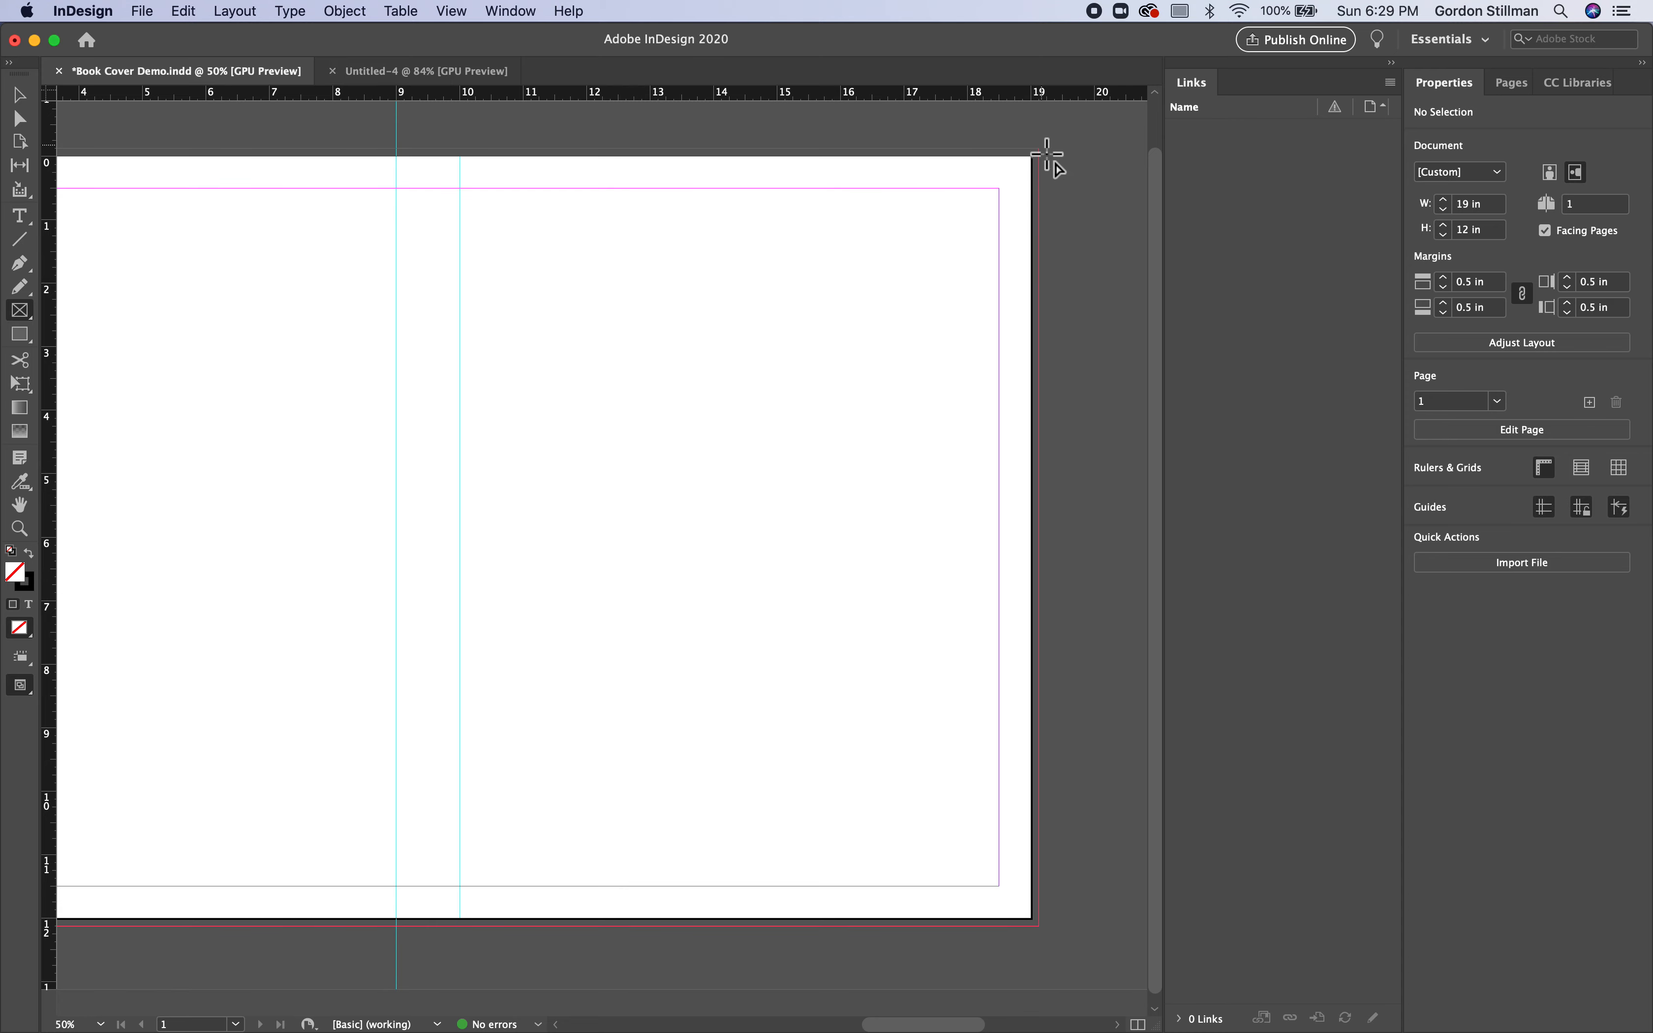
left_click_drag(1047, 155, 460, 931)
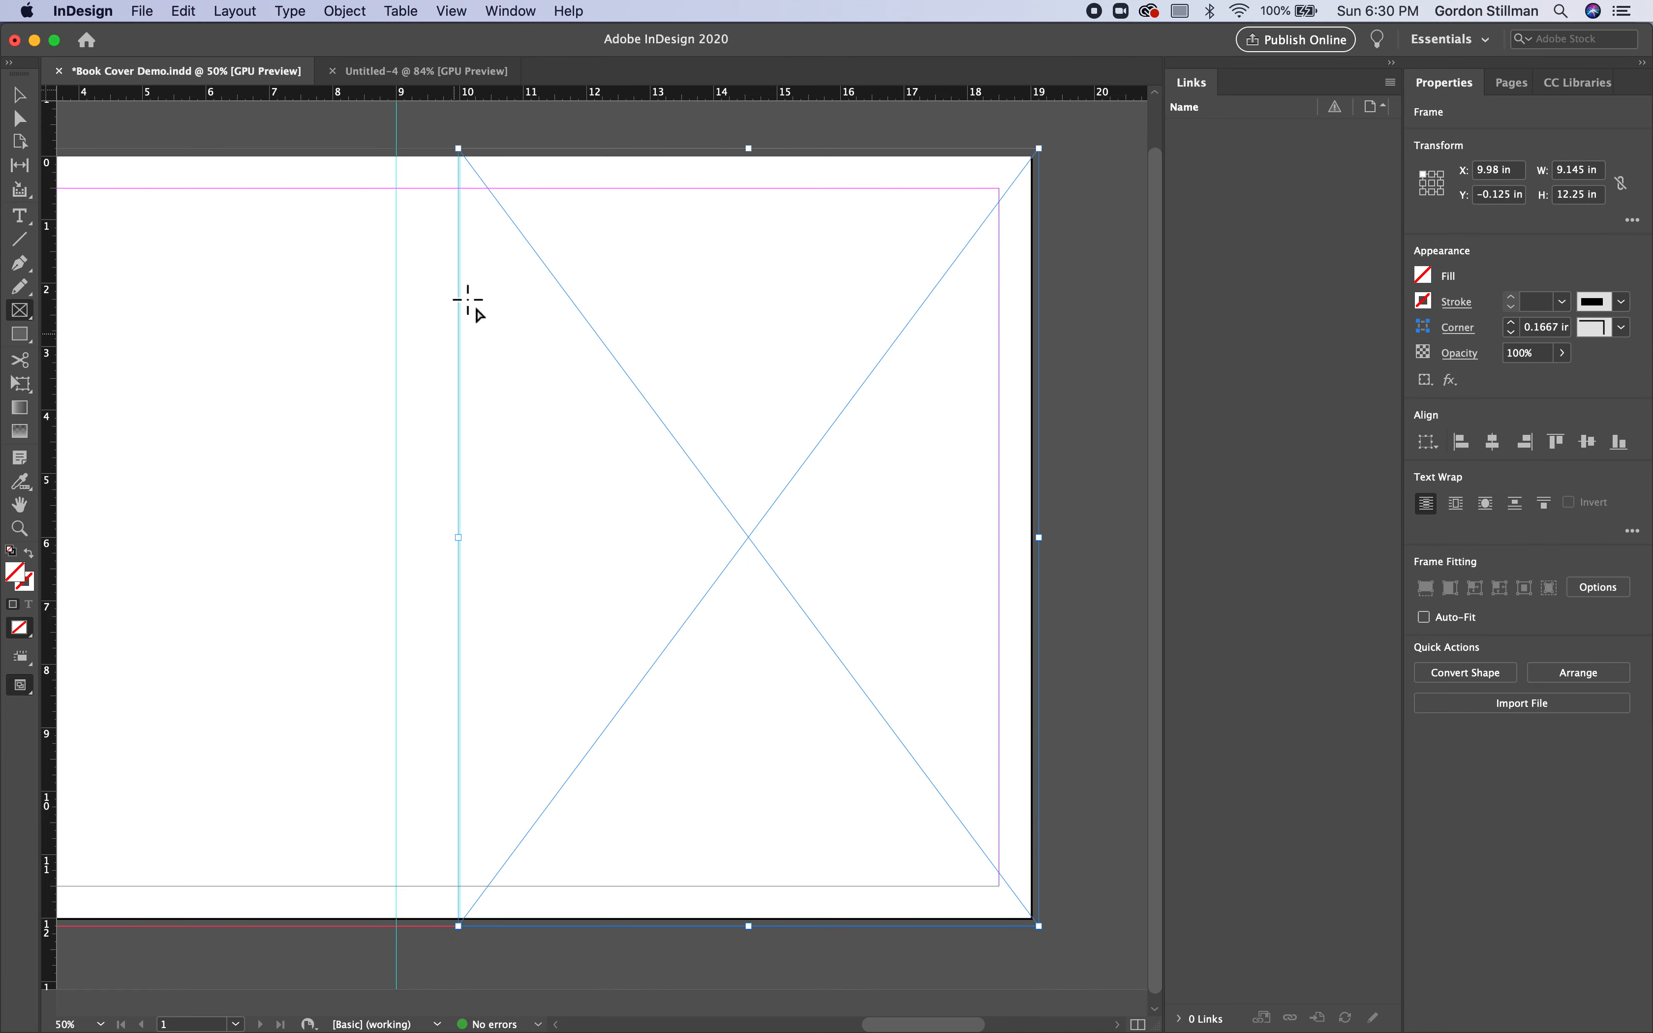
left_click(22, 97)
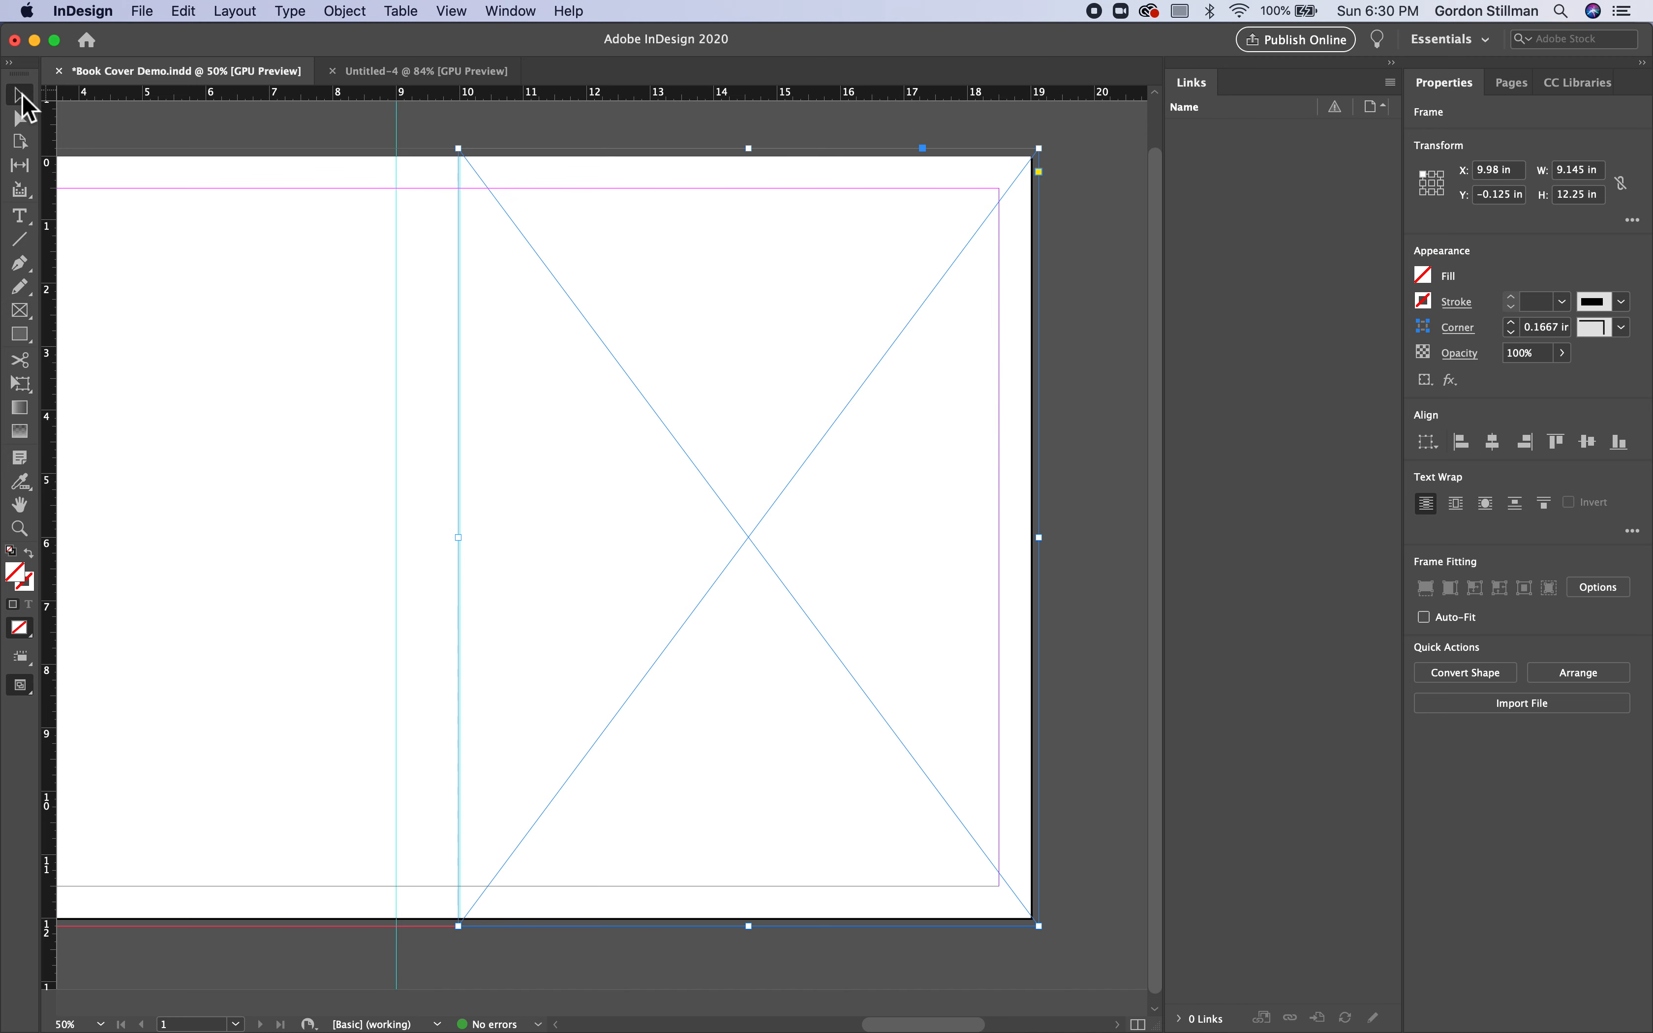
left_click_drag(459, 537, 460, 539)
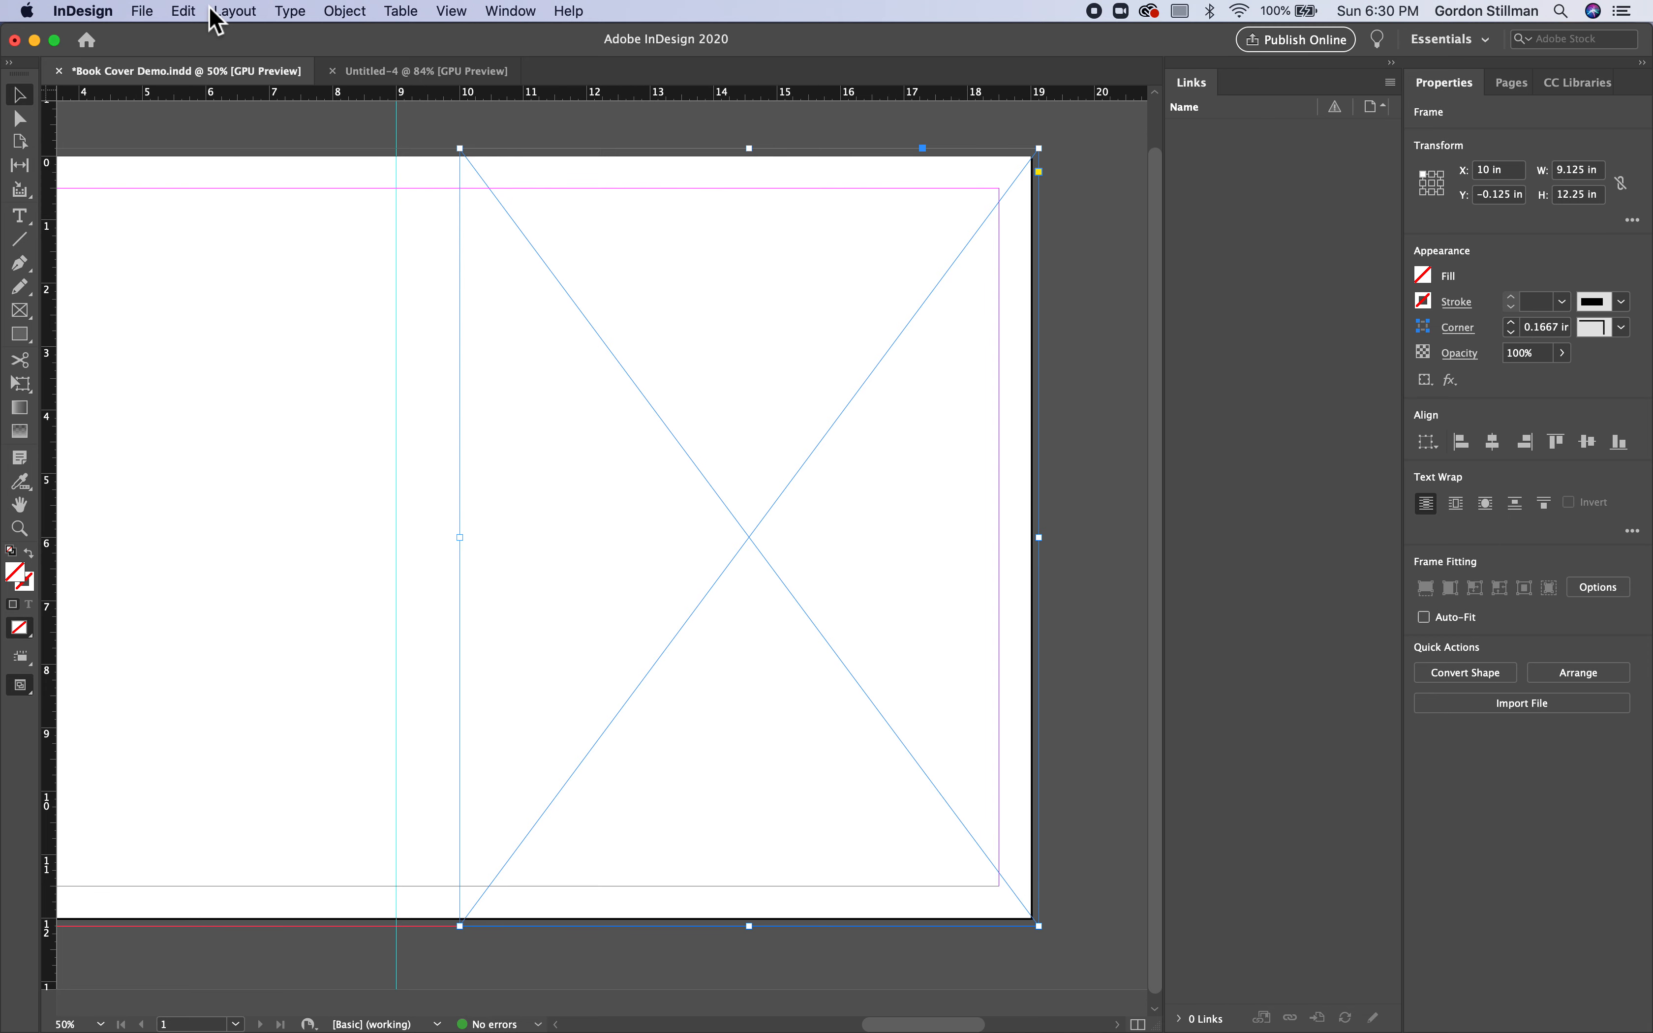
Place obey-giant-book cover.ai into the front-cover frame
left_click(145, 10)
left_click(186, 266)
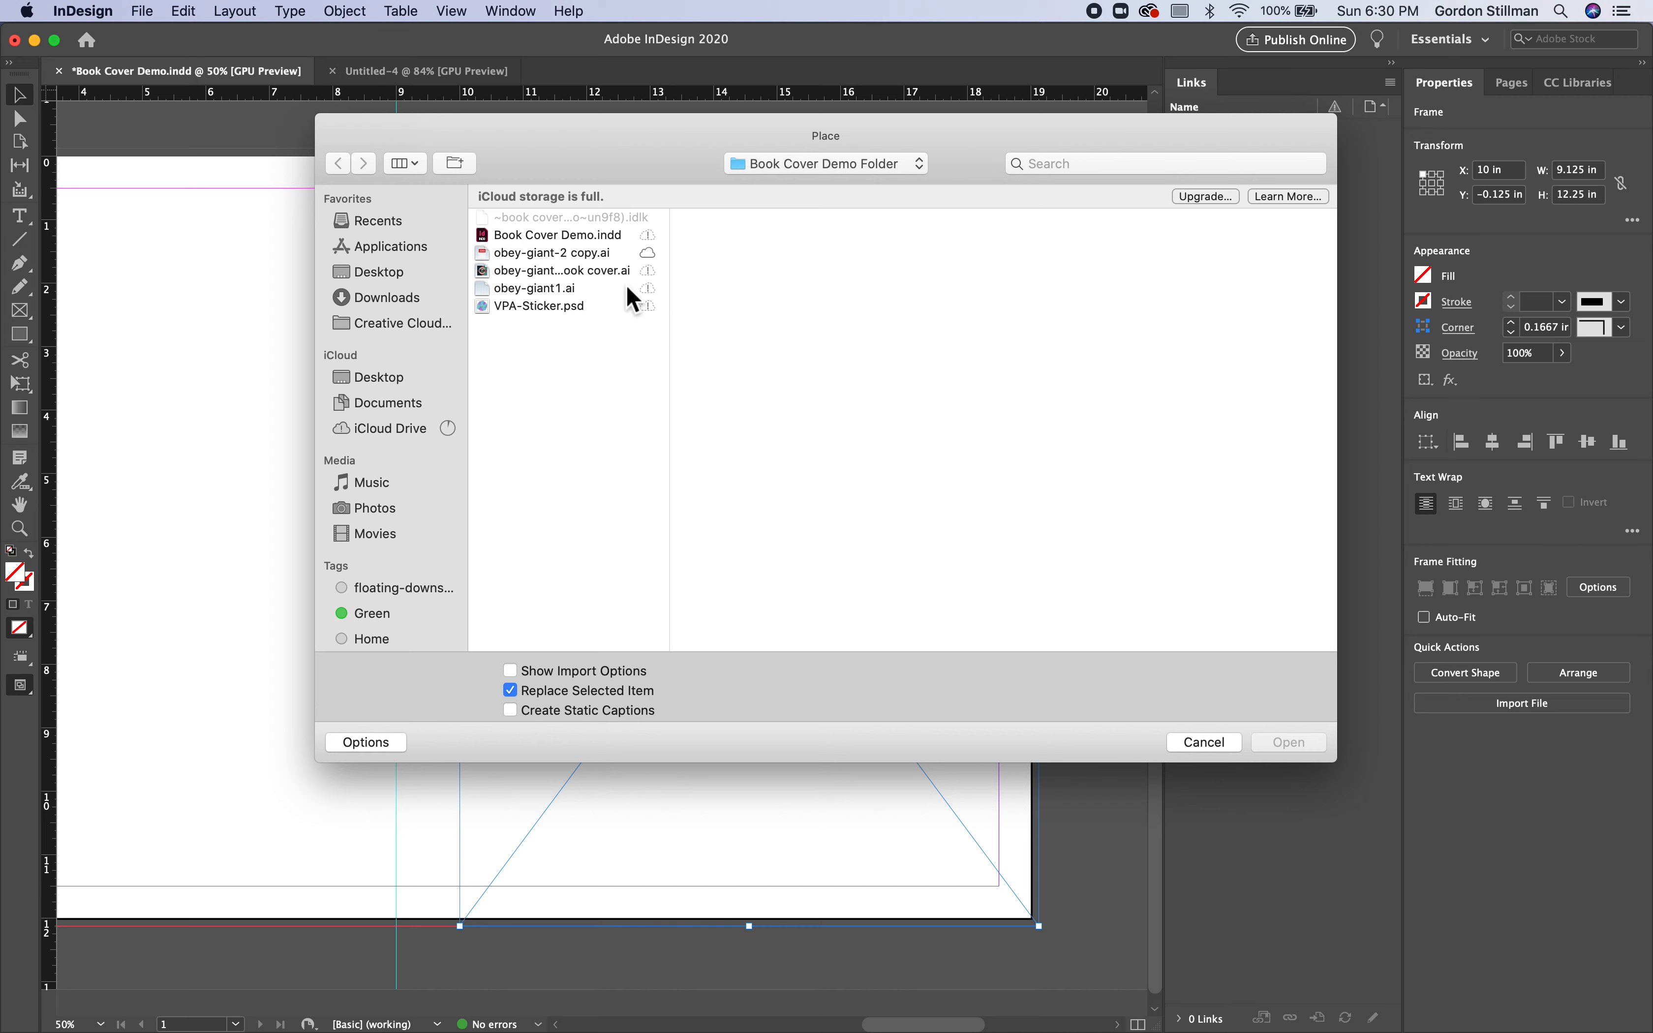
left_click(601, 272)
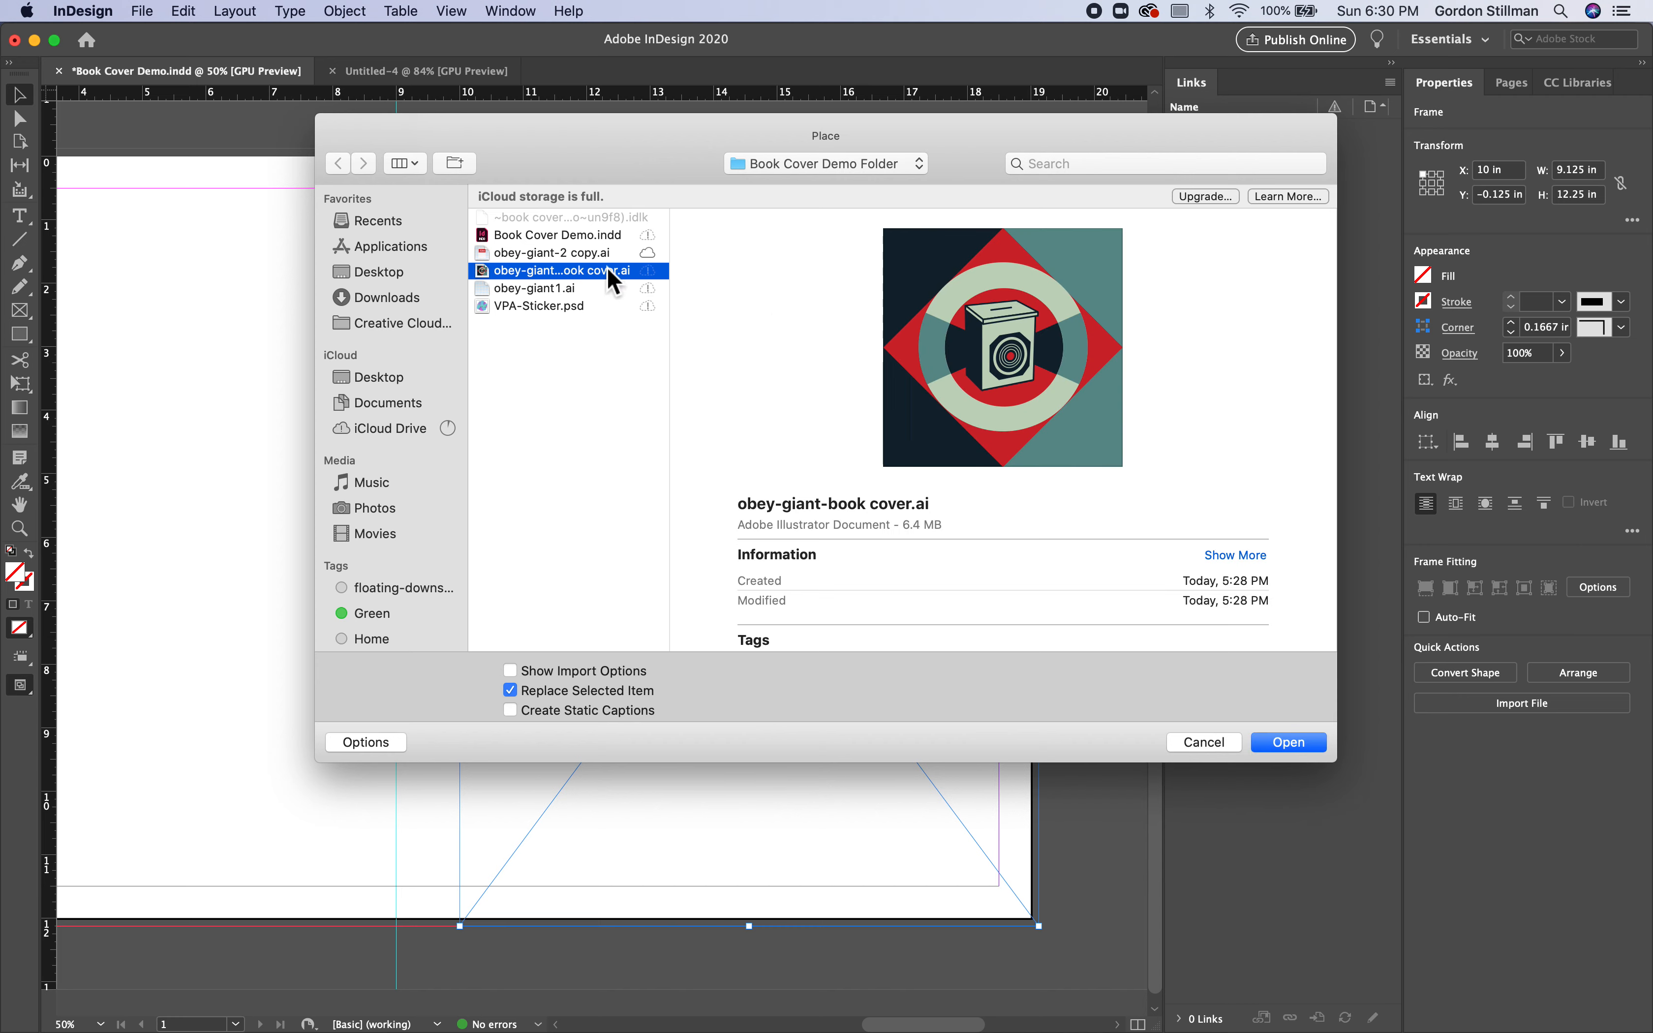
left_click(1304, 747)
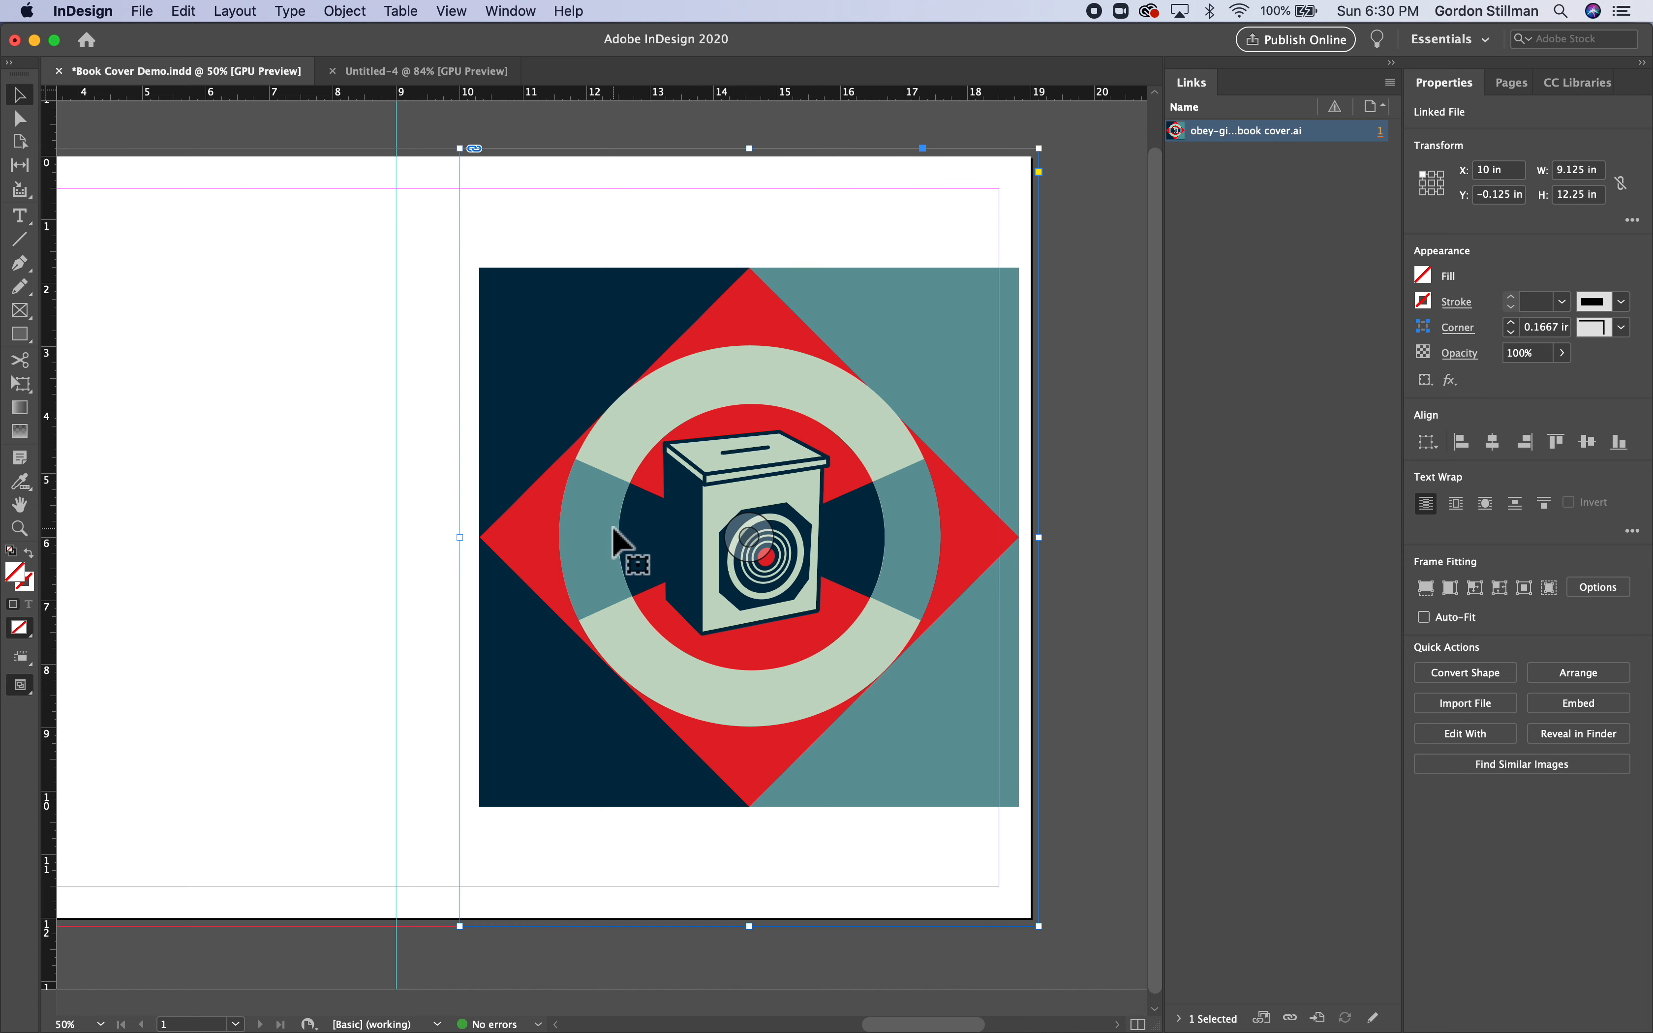
Fill the frame proportionally with the artwork and extend its spine-side edge onto the back cover, making the frame about 13.2 in wide
right_click(618, 483)
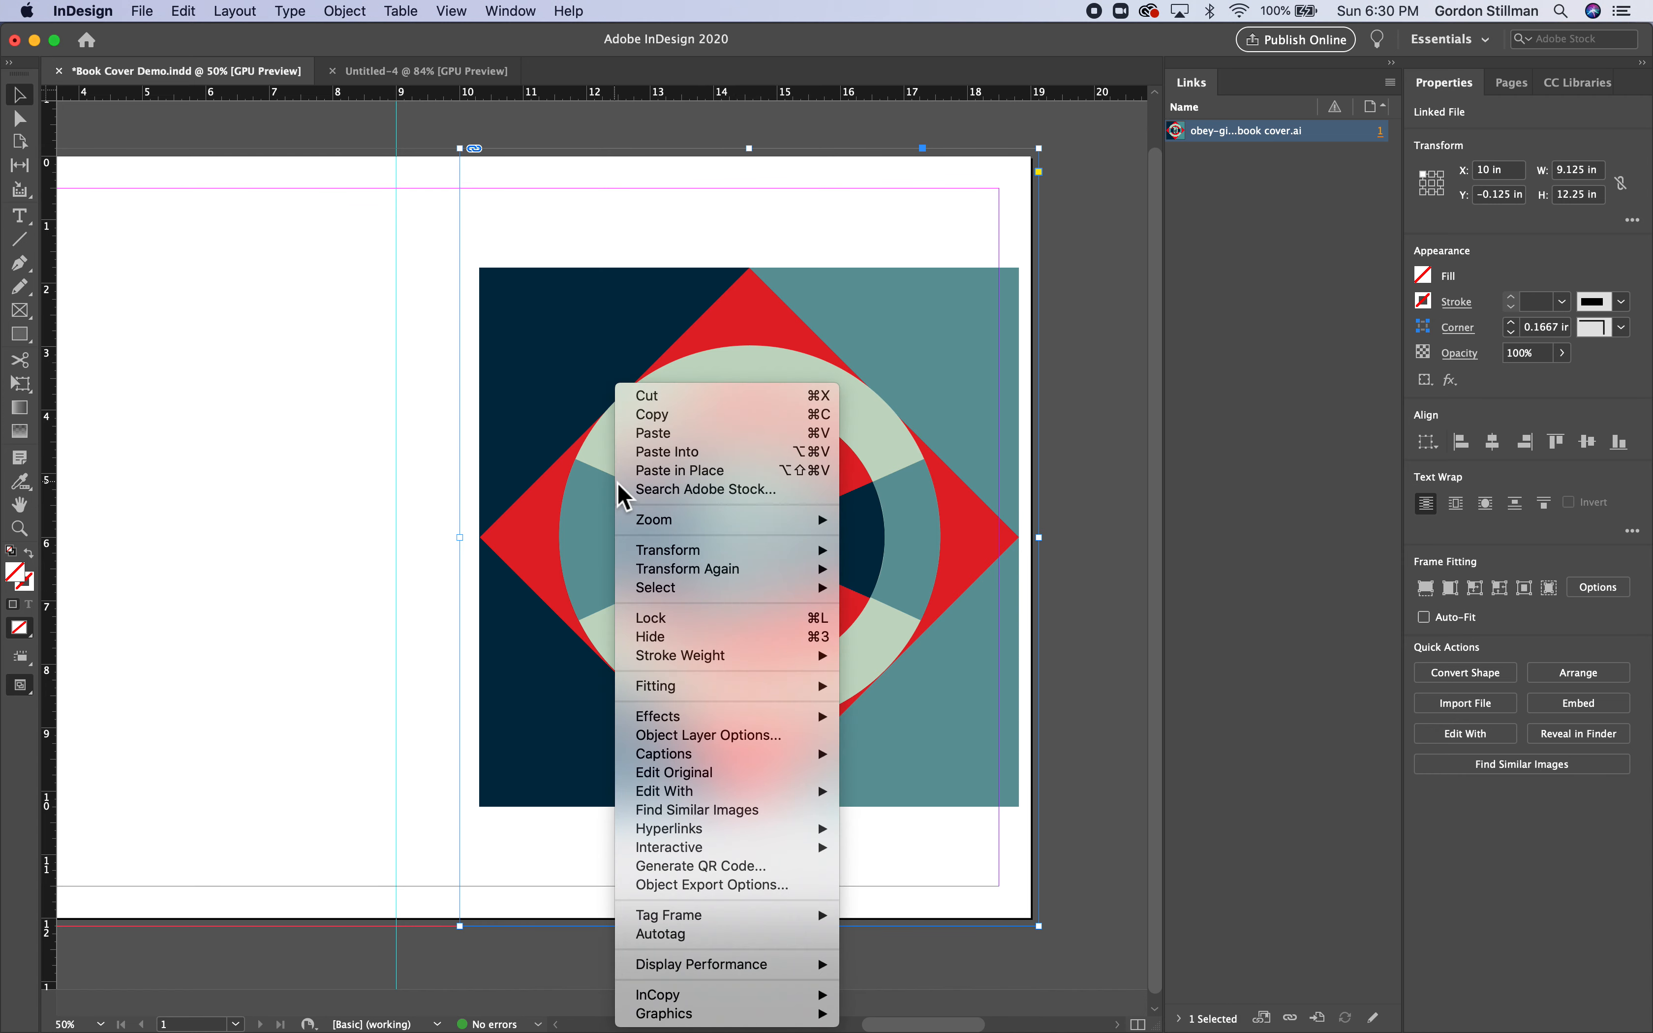
mouse_move(731, 692)
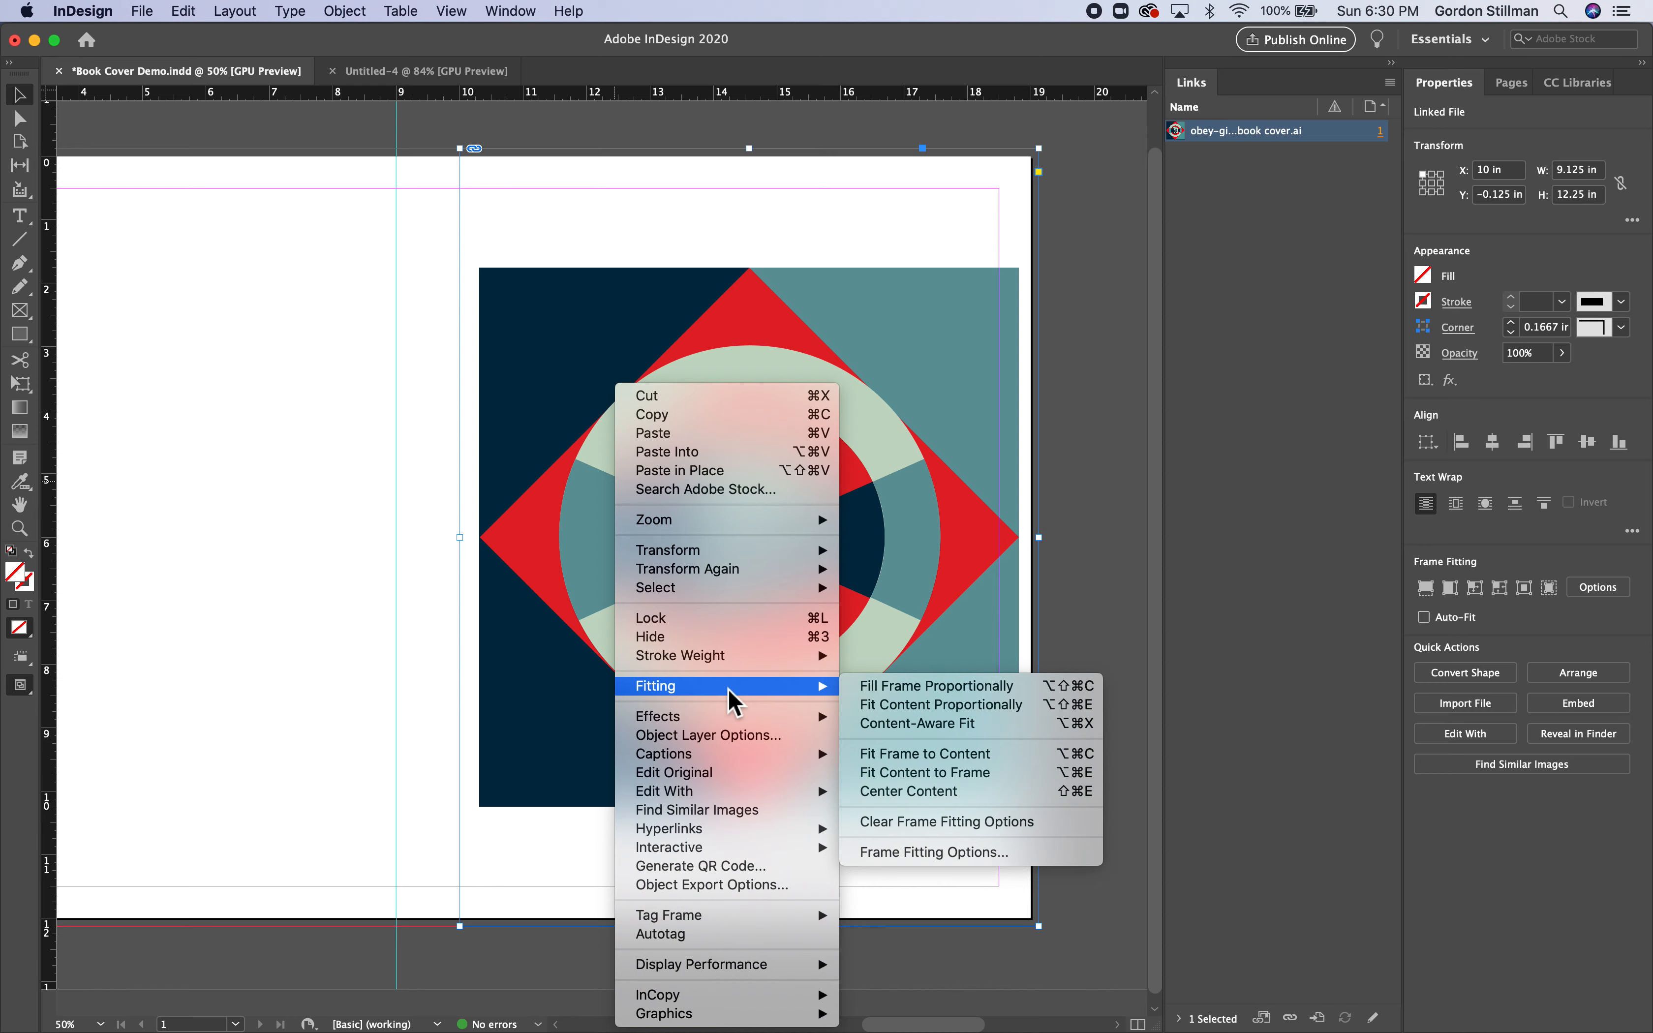
left_click(946, 686)
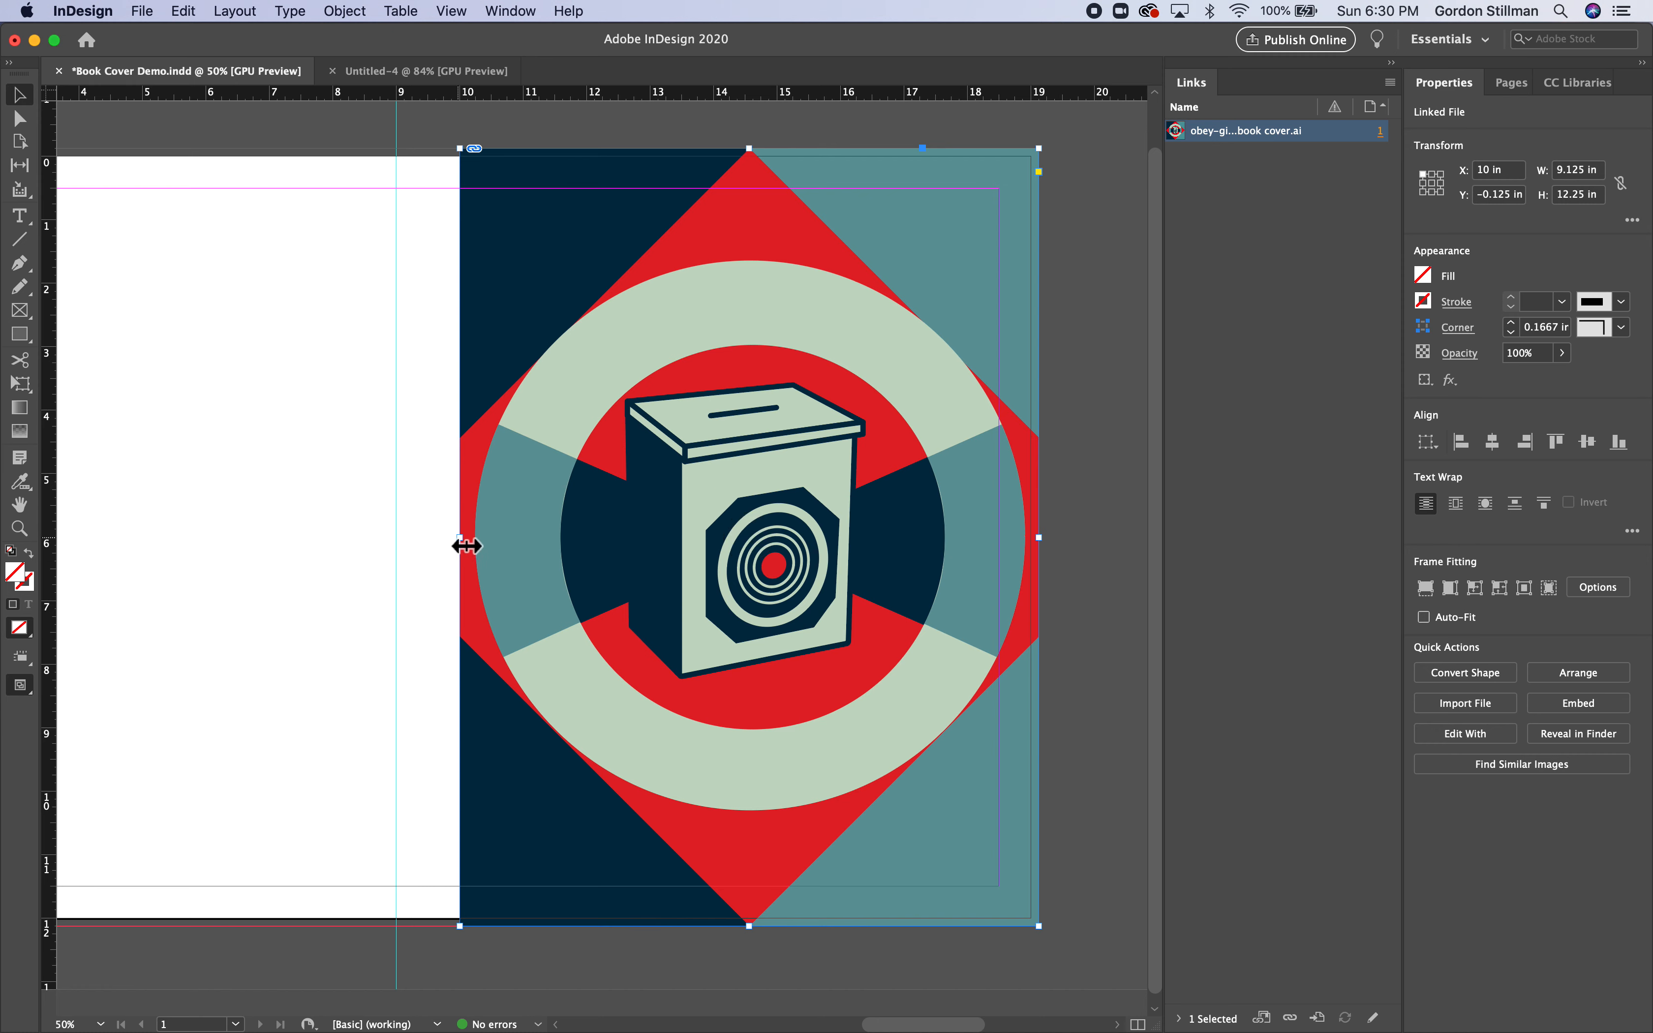
left_click_drag(467, 547, 202, 551)
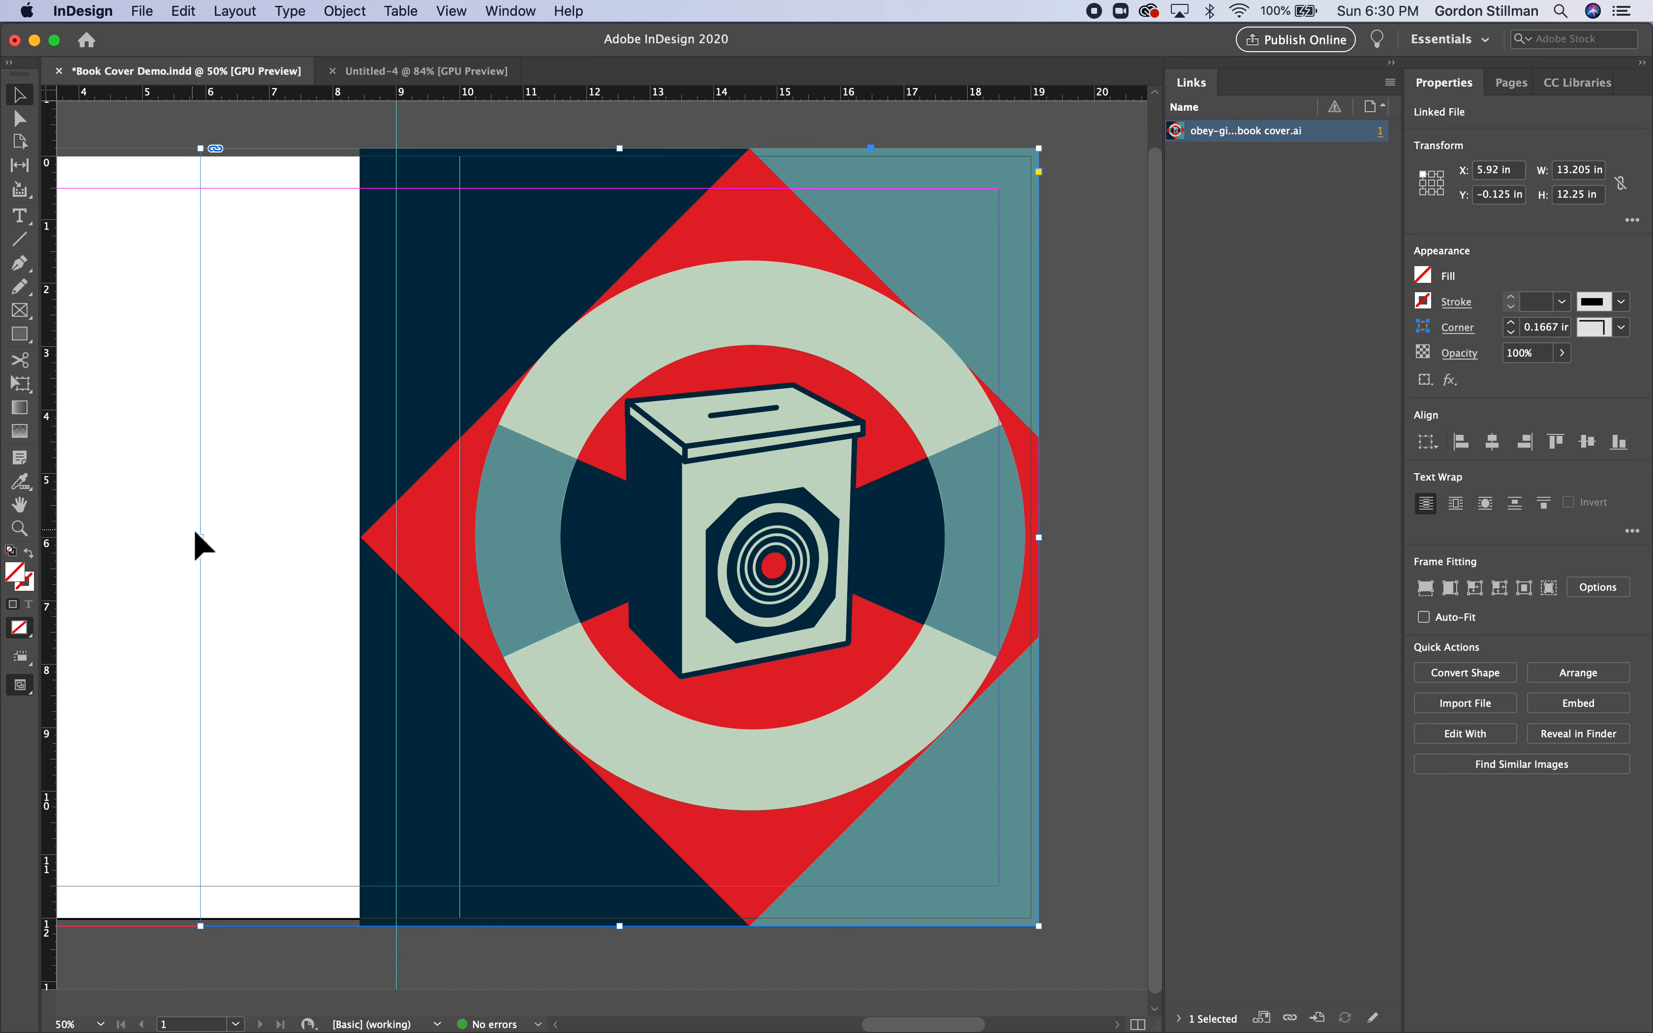
Extend the front-cover artwork frame's spine-side edge farther across the back cover, making the frame about 14 in wide
left_click_drag(206, 543, 153, 508)
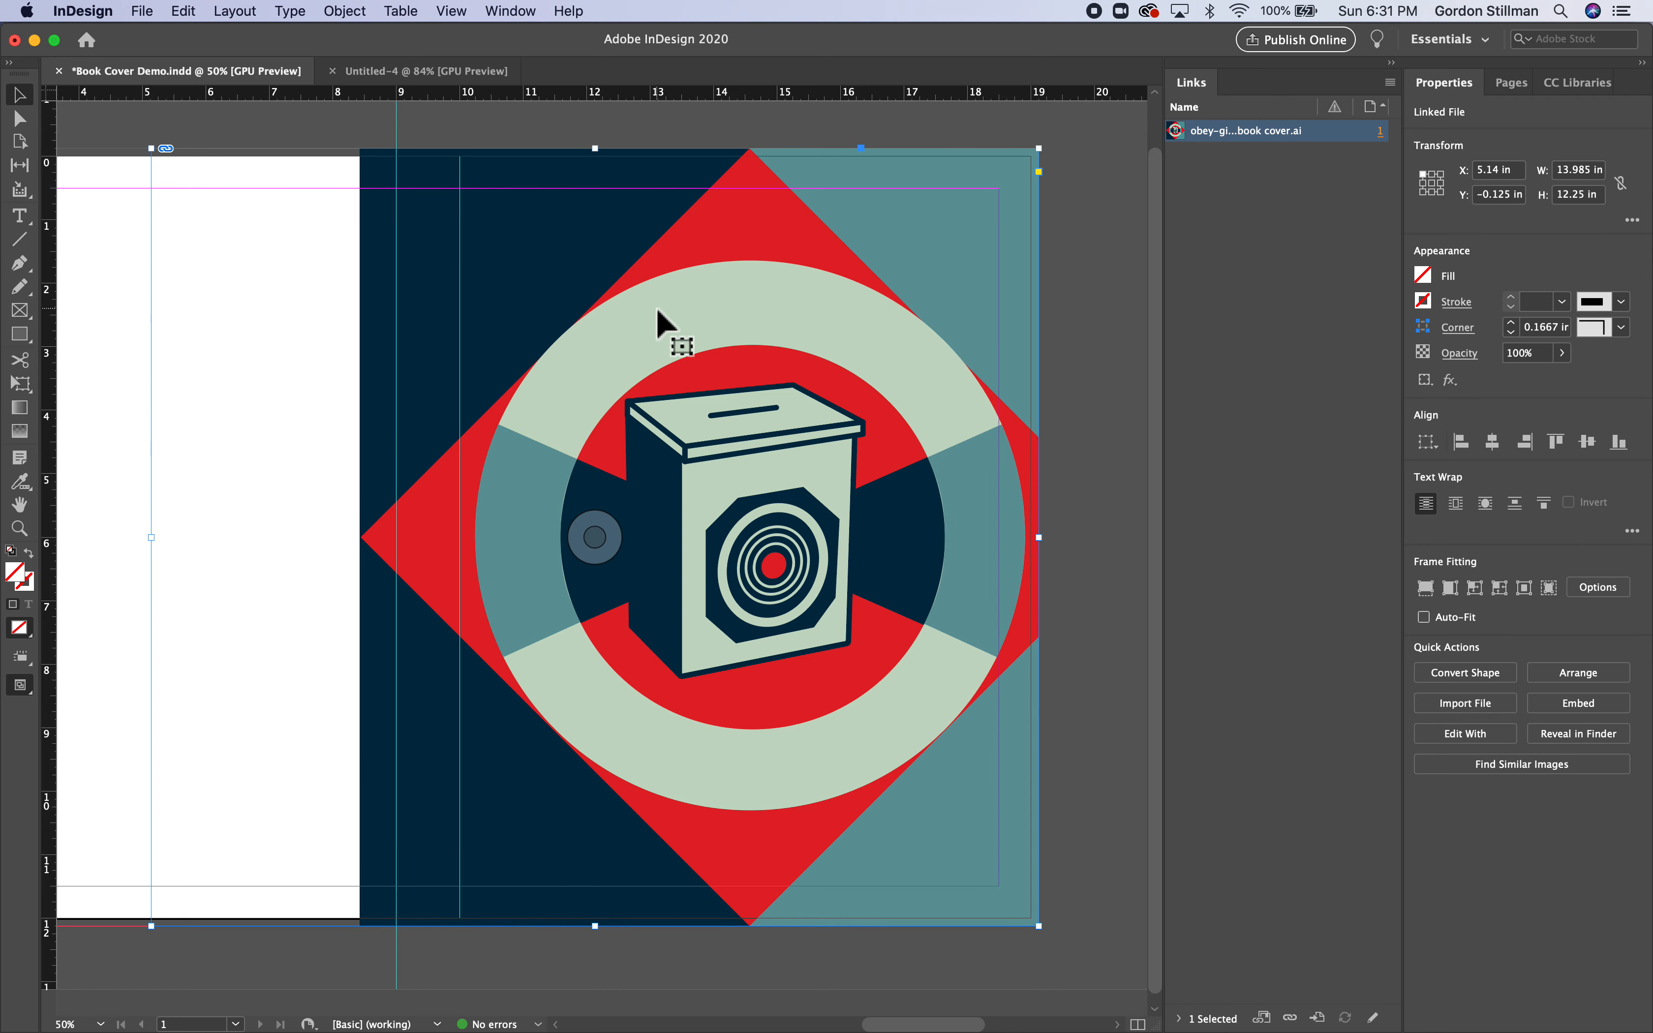
Try to adjust the artwork inside its frame from the spine-side edge, undo the change and deselect it
right_click(594, 454)
left_click(550, 423)
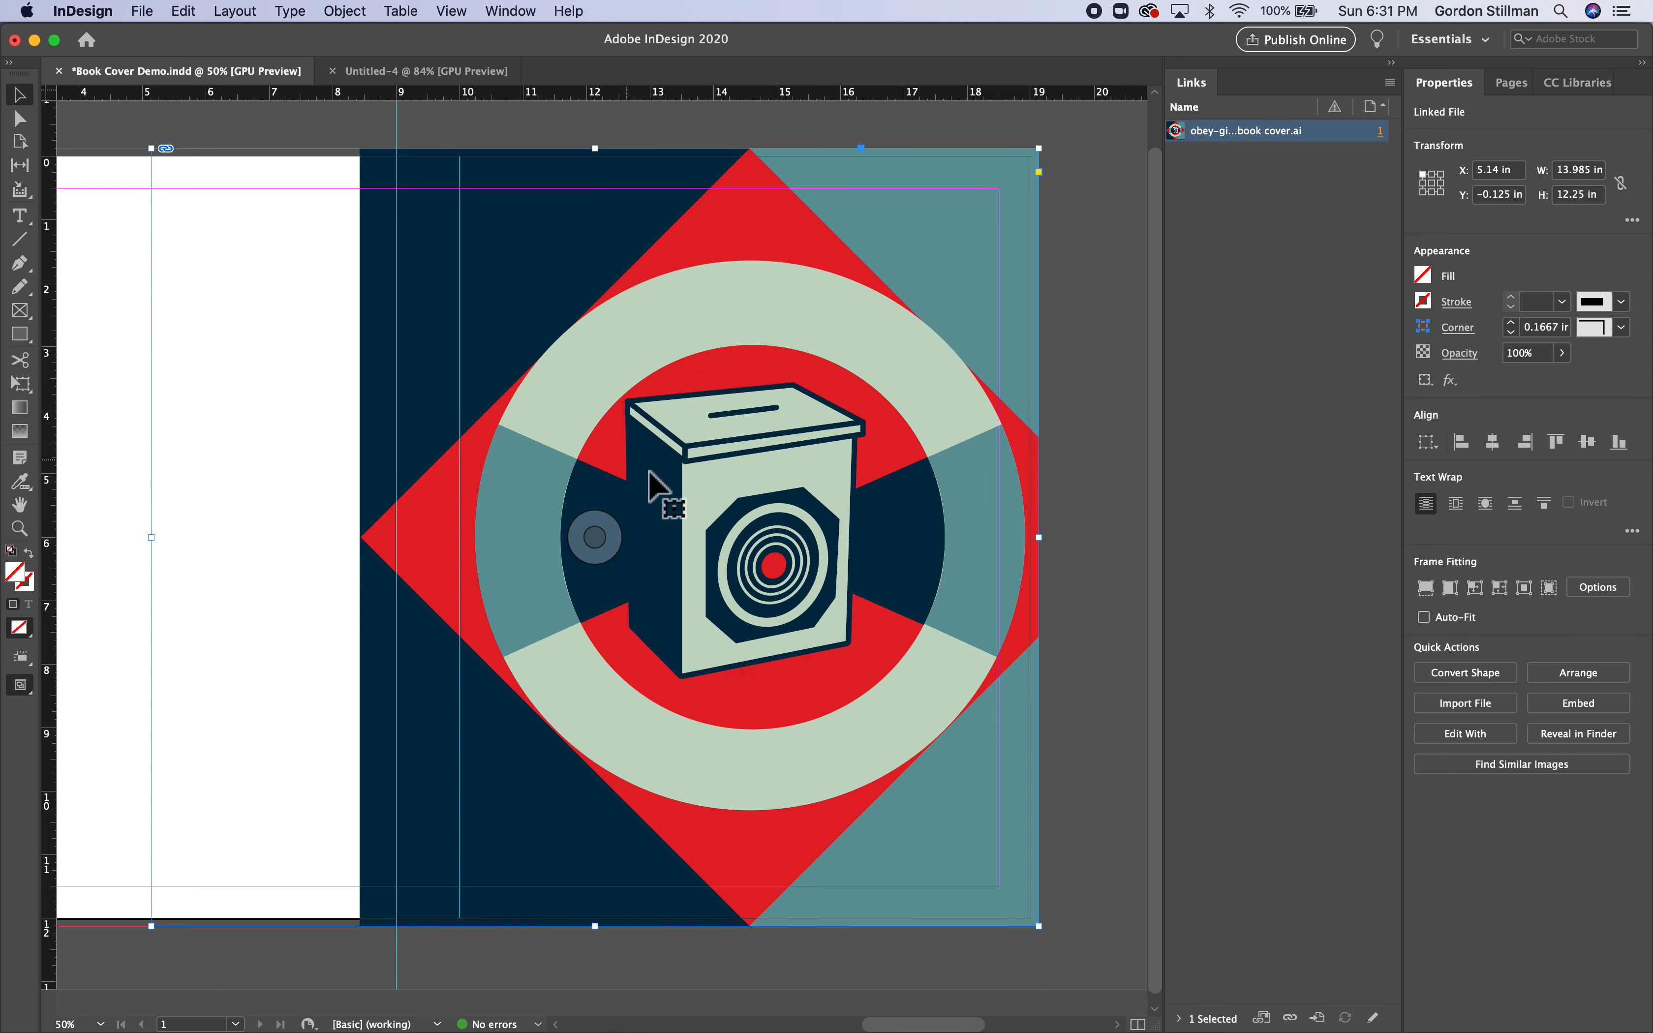
left_click(654, 529)
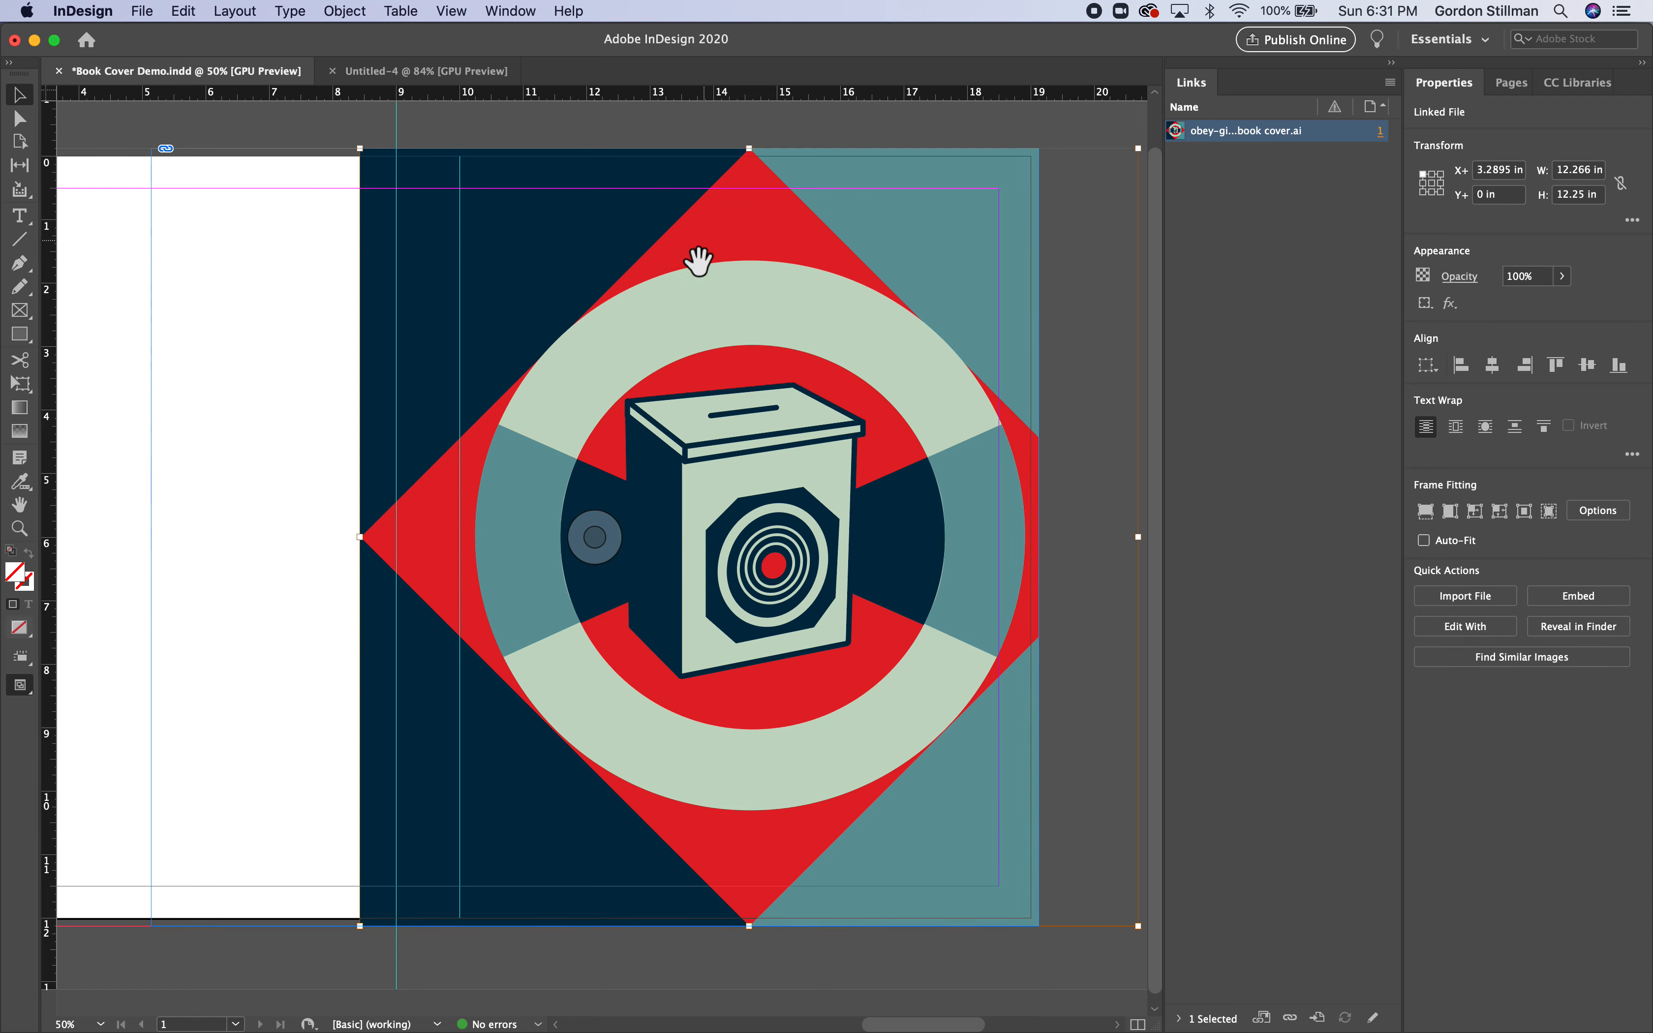
left_click_drag(369, 547, 563, 546)
key("super+z")
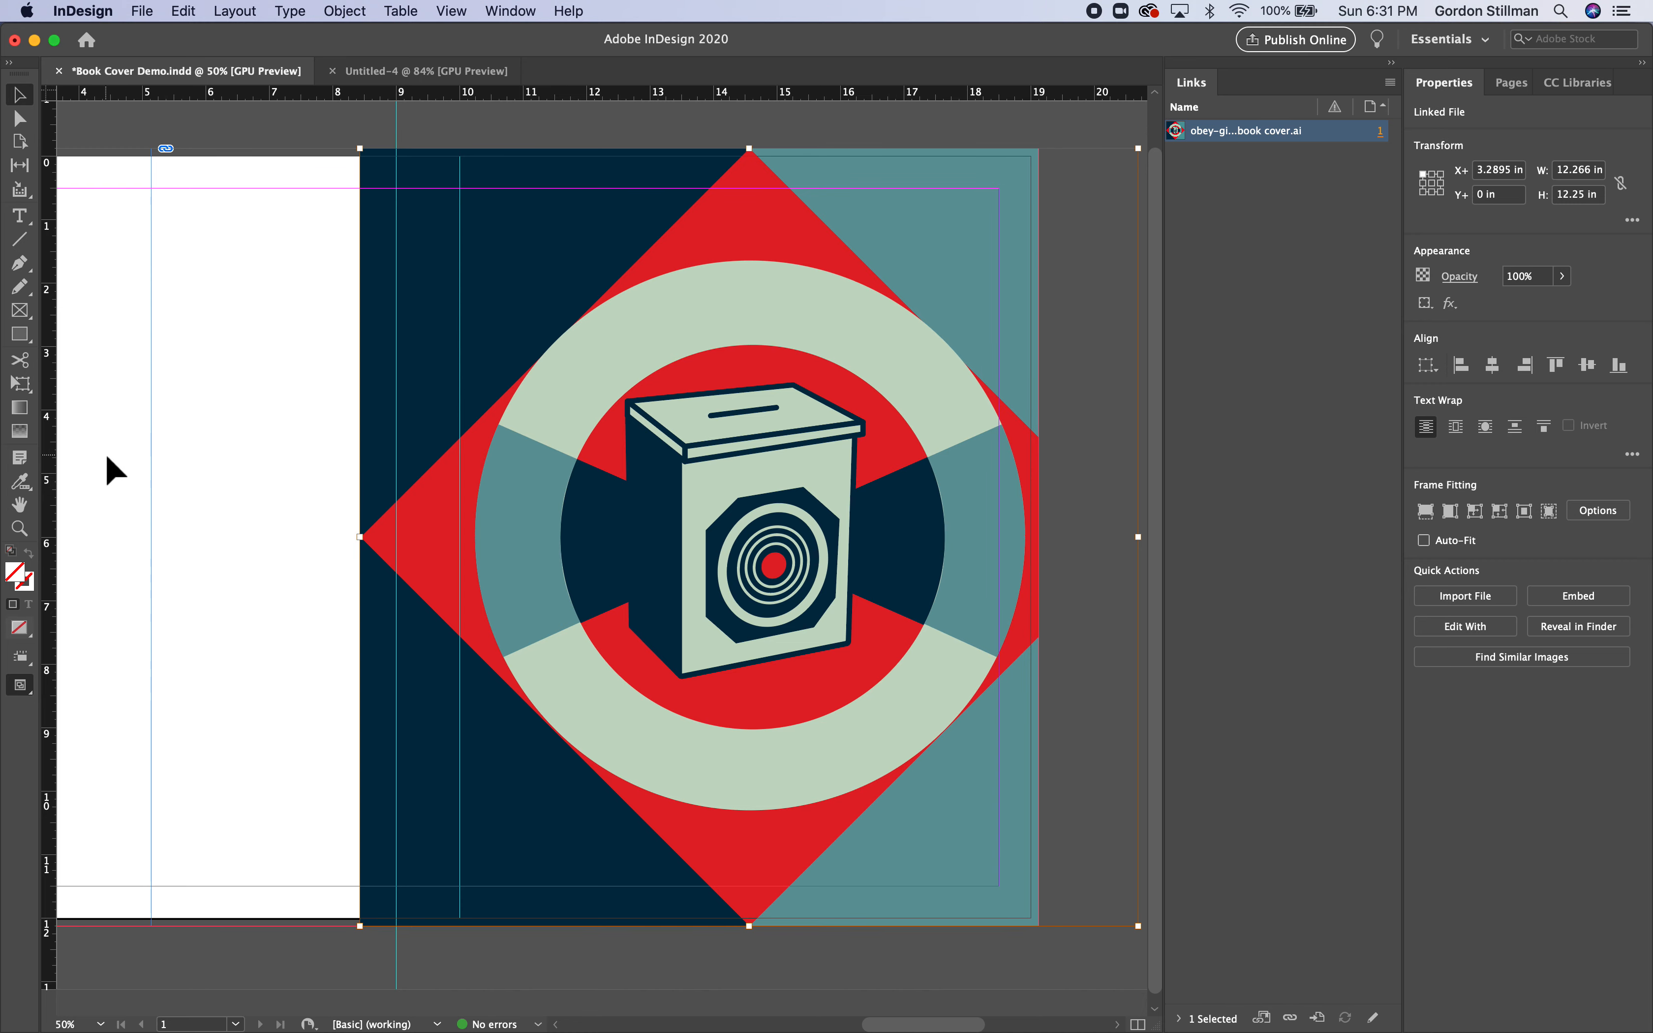
left_click(111, 470)
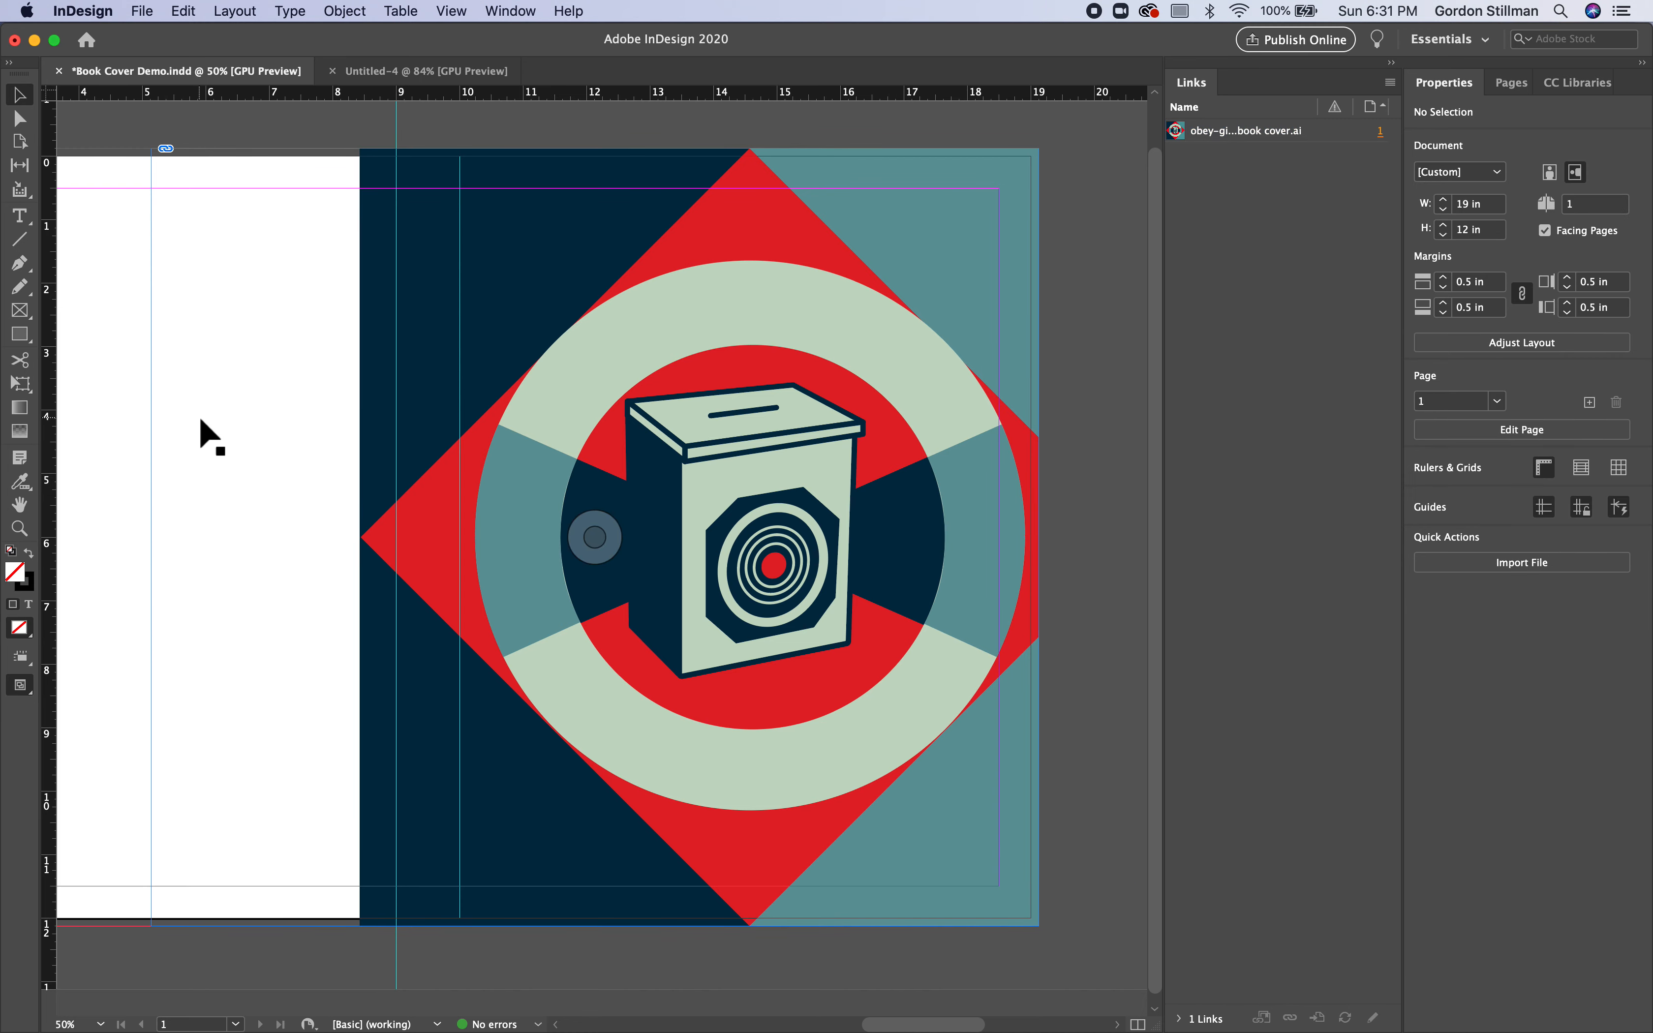
Sample the artwork's dark navy as fill colour and draw a 9.125 by 12.25 in rectangle over the back cover, from the outer bleed to the spine
scroll(201, 435, "left", 10)
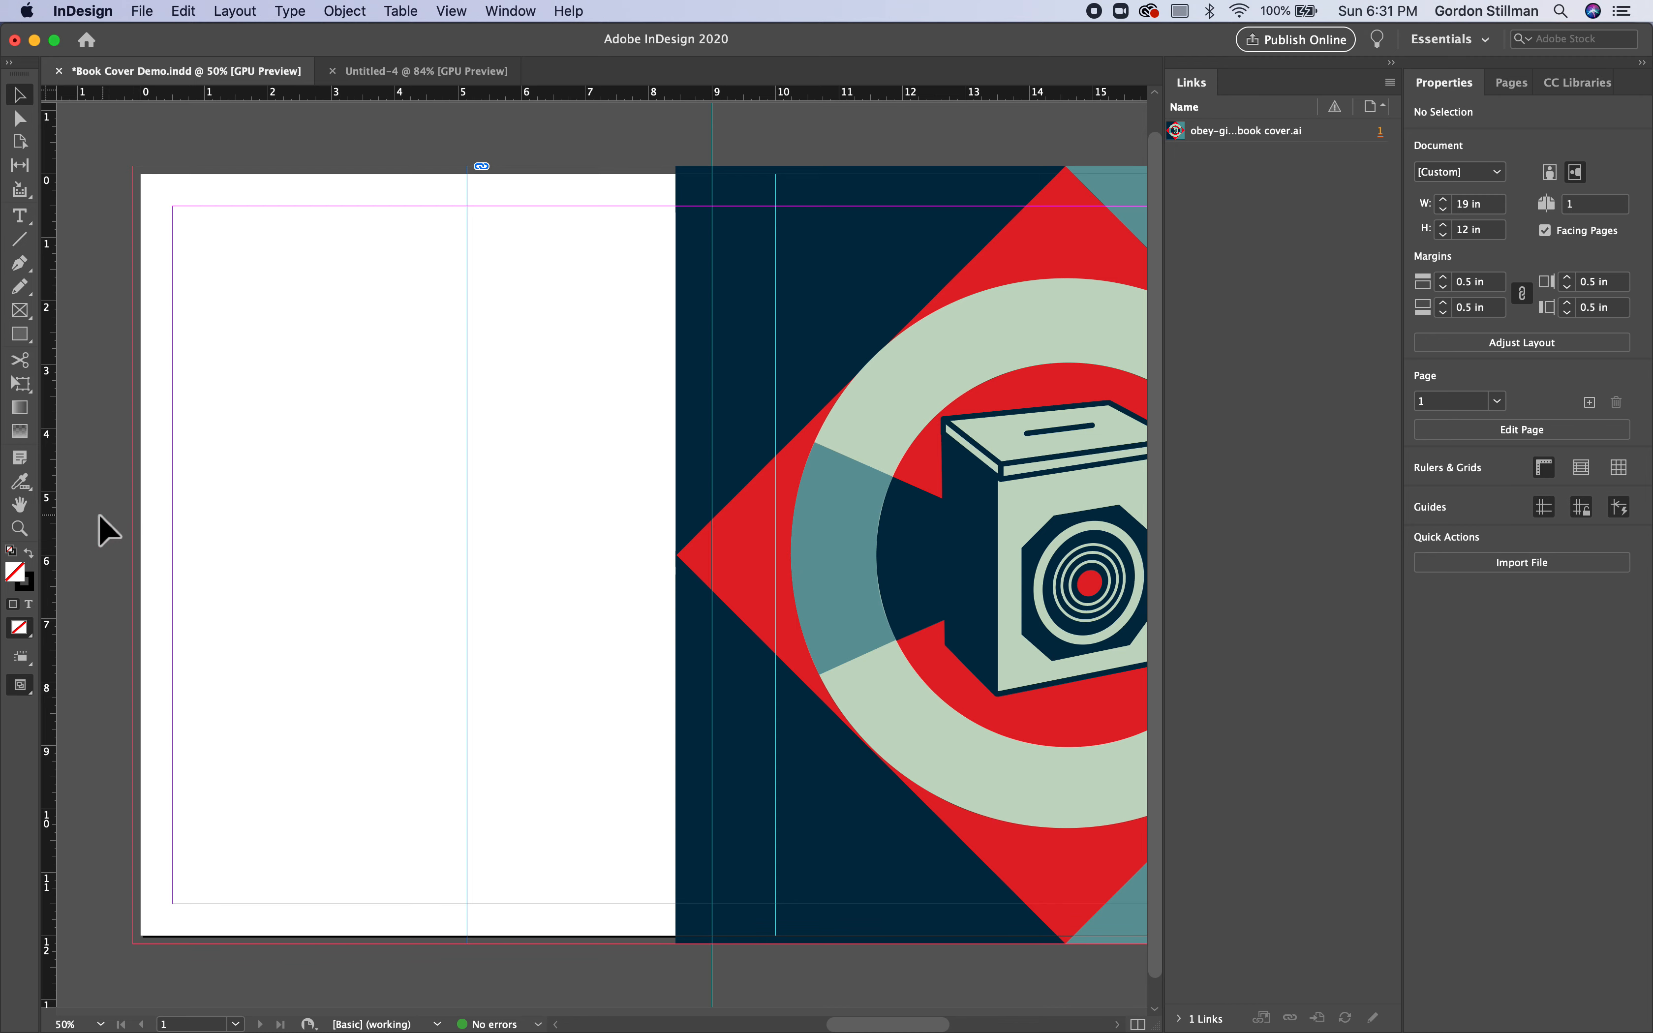
left_click(24, 488)
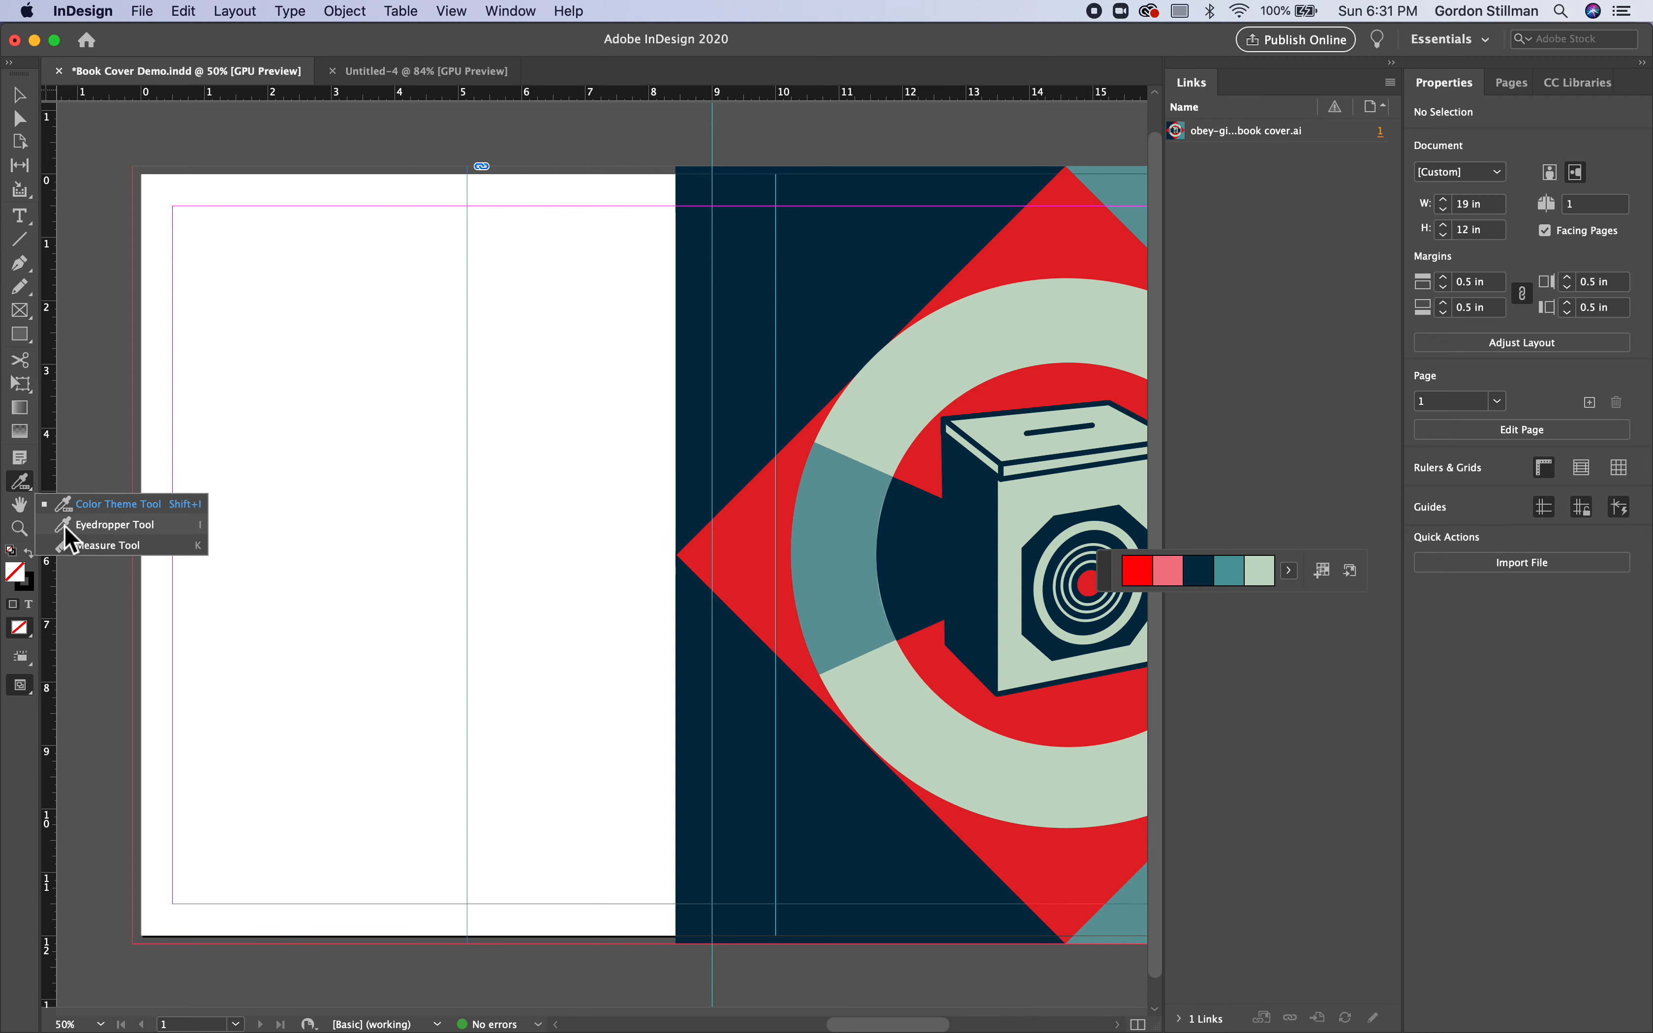
left_click(151, 528)
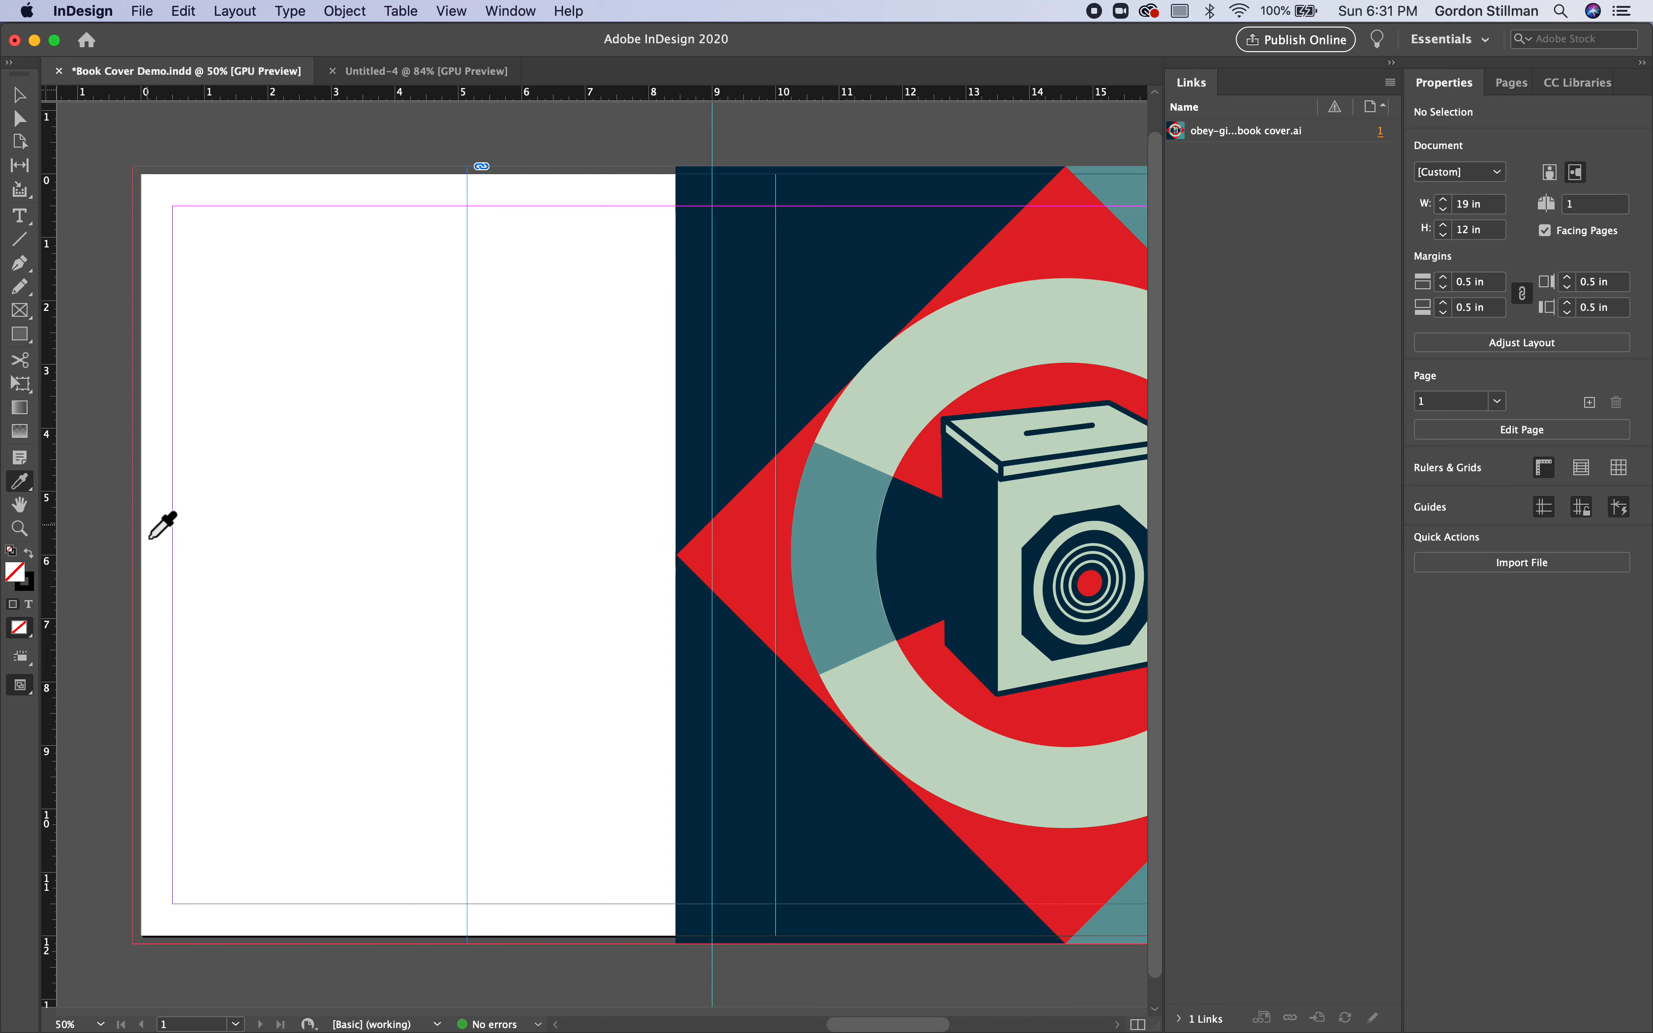
left_click(790, 297)
left_click(1022, 575)
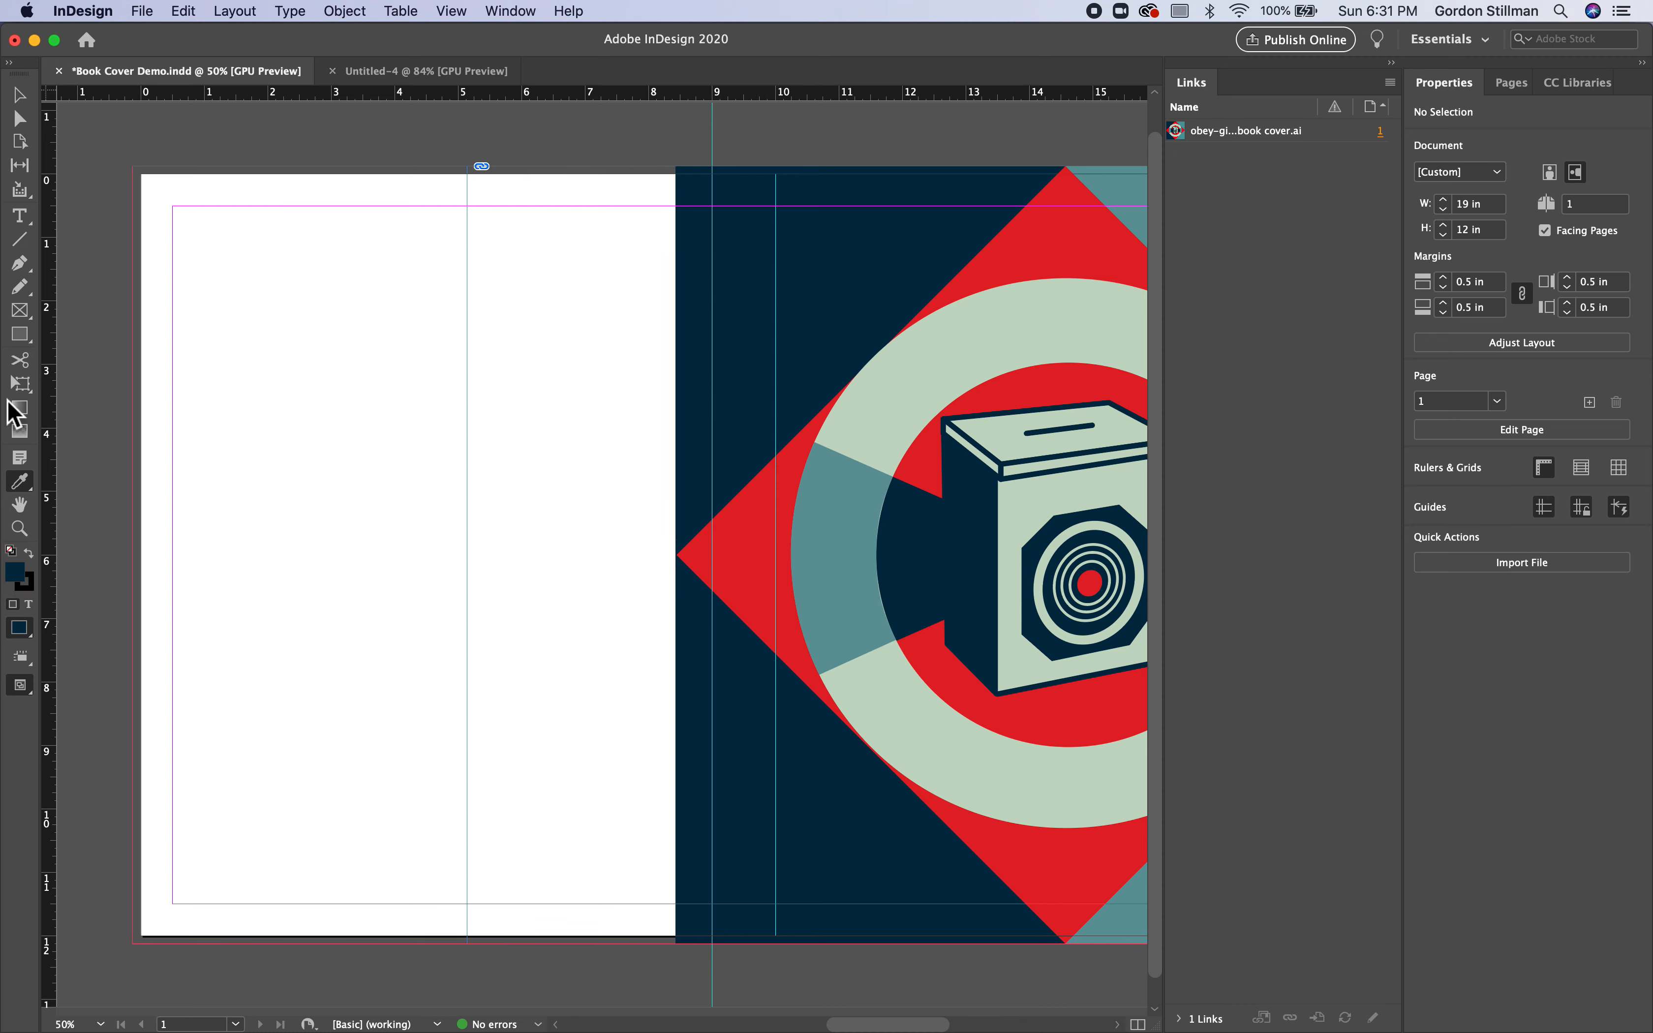
left_click(19, 338)
left_click_drag(133, 167, 712, 944)
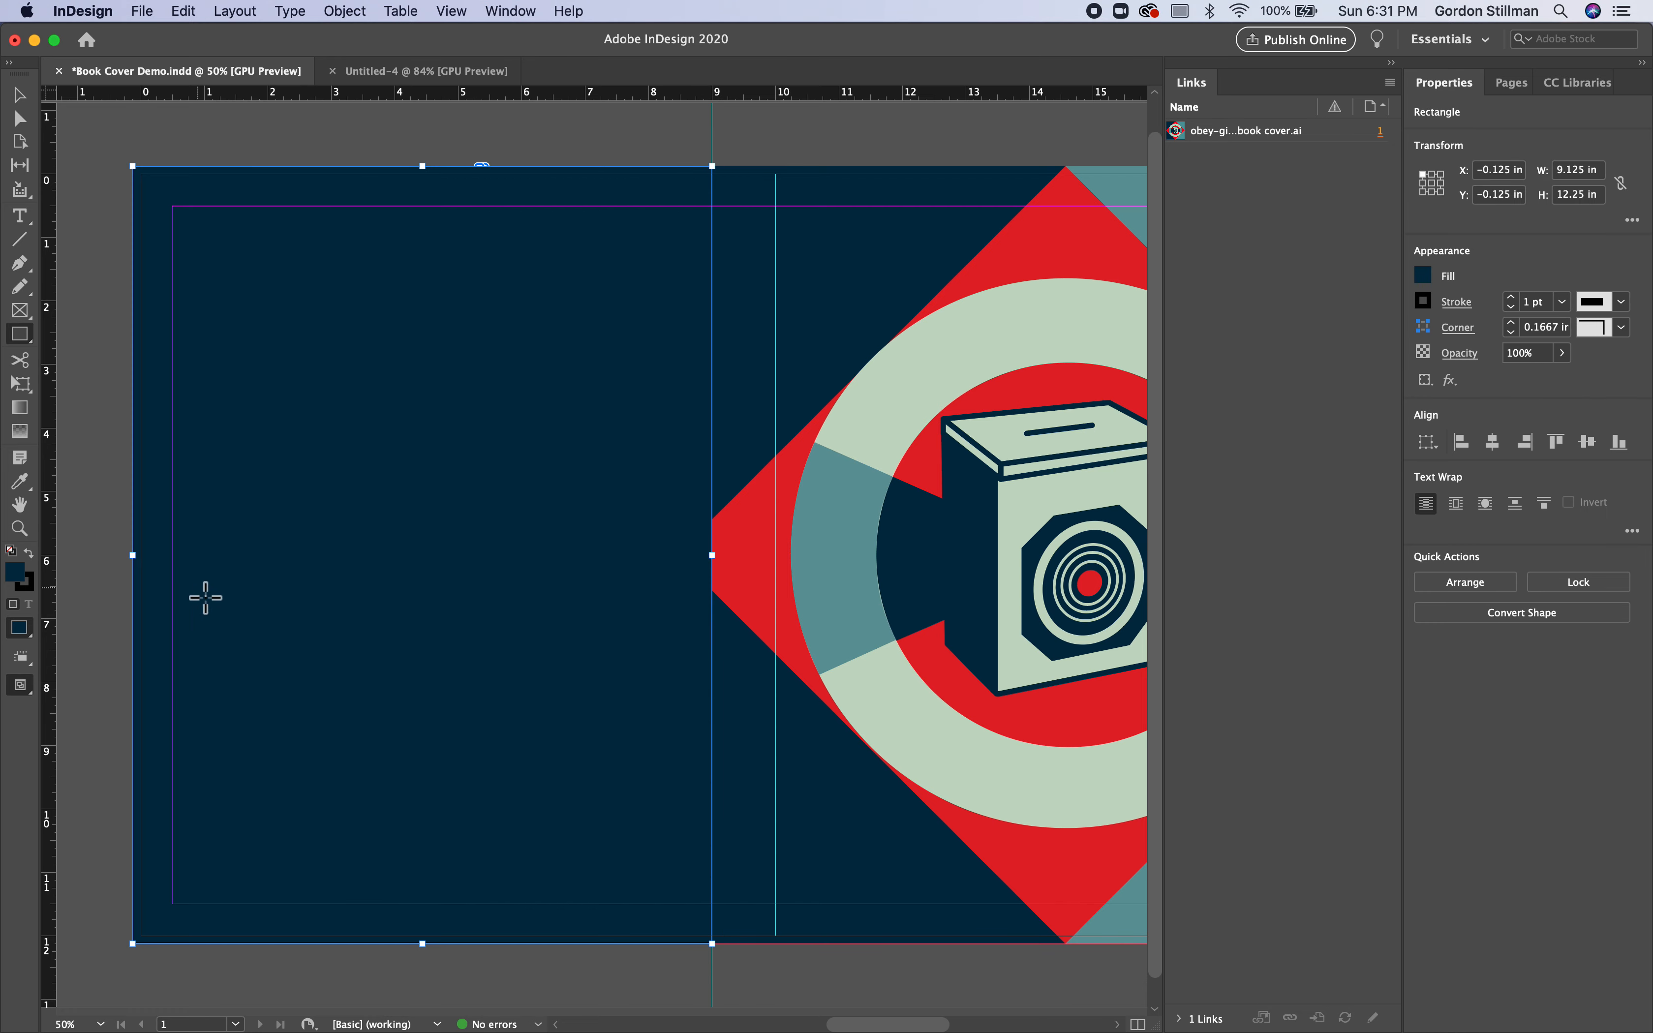
Switch to the Color Theme Tool and examine the Colorful_Theme swatch group among the rectangle's fill colours
left_click(19, 481)
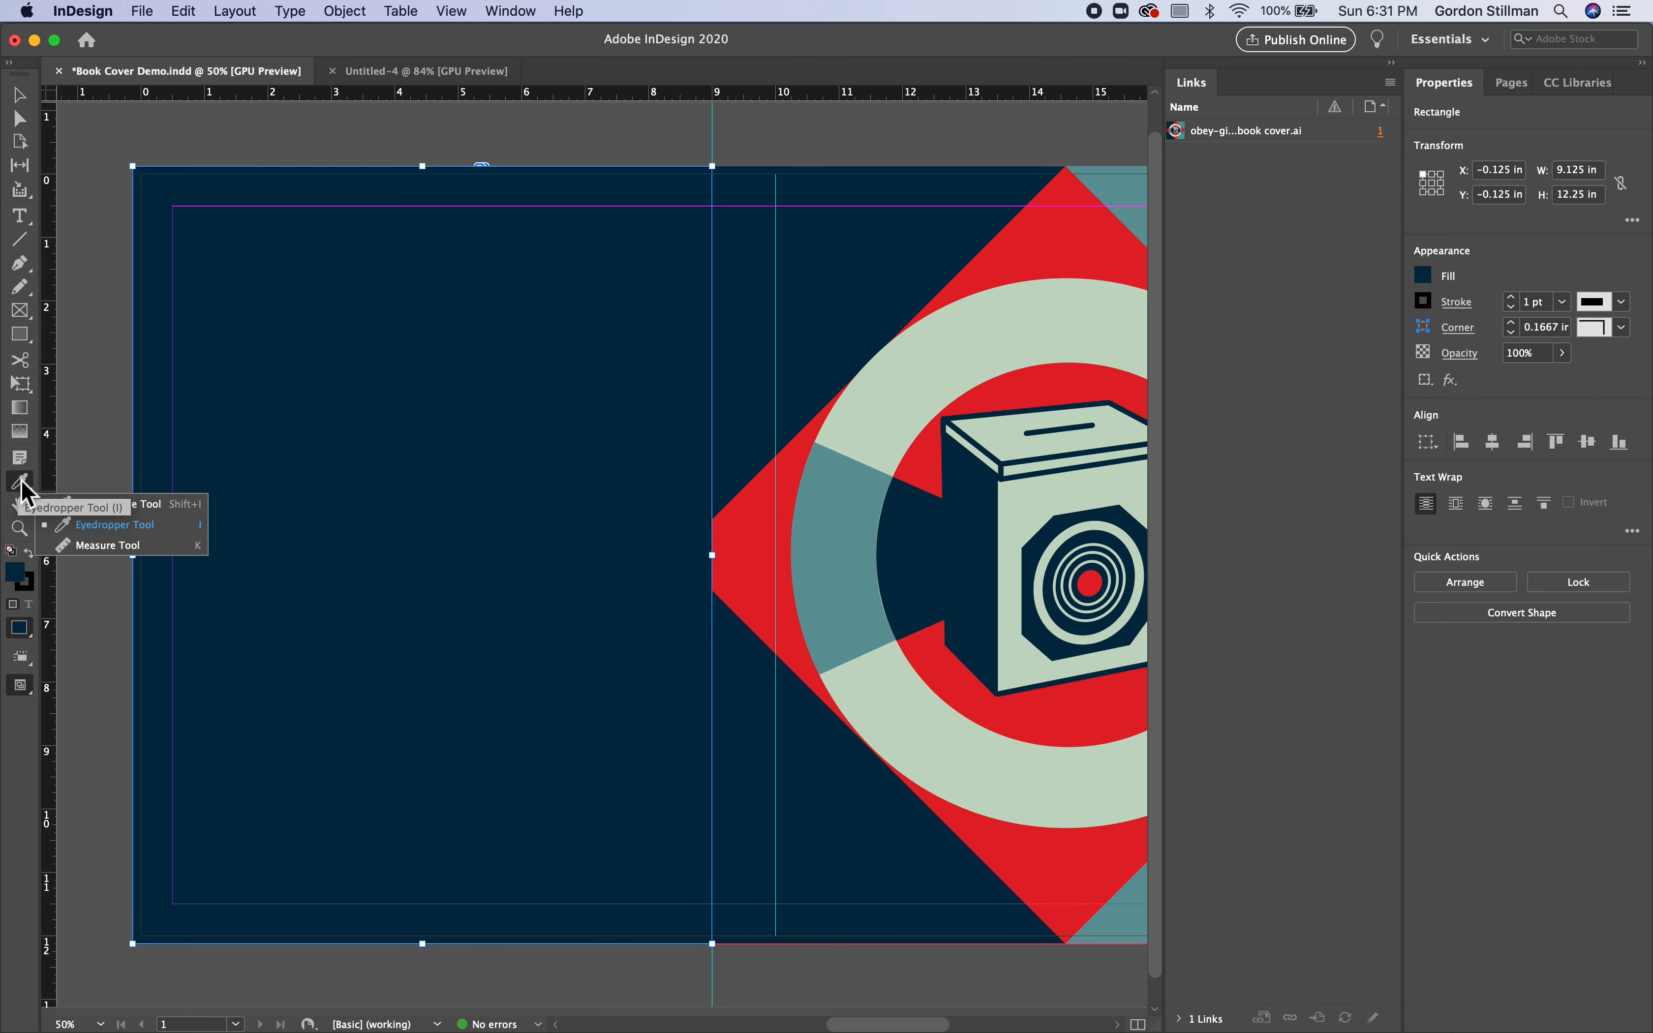
left_click(155, 508)
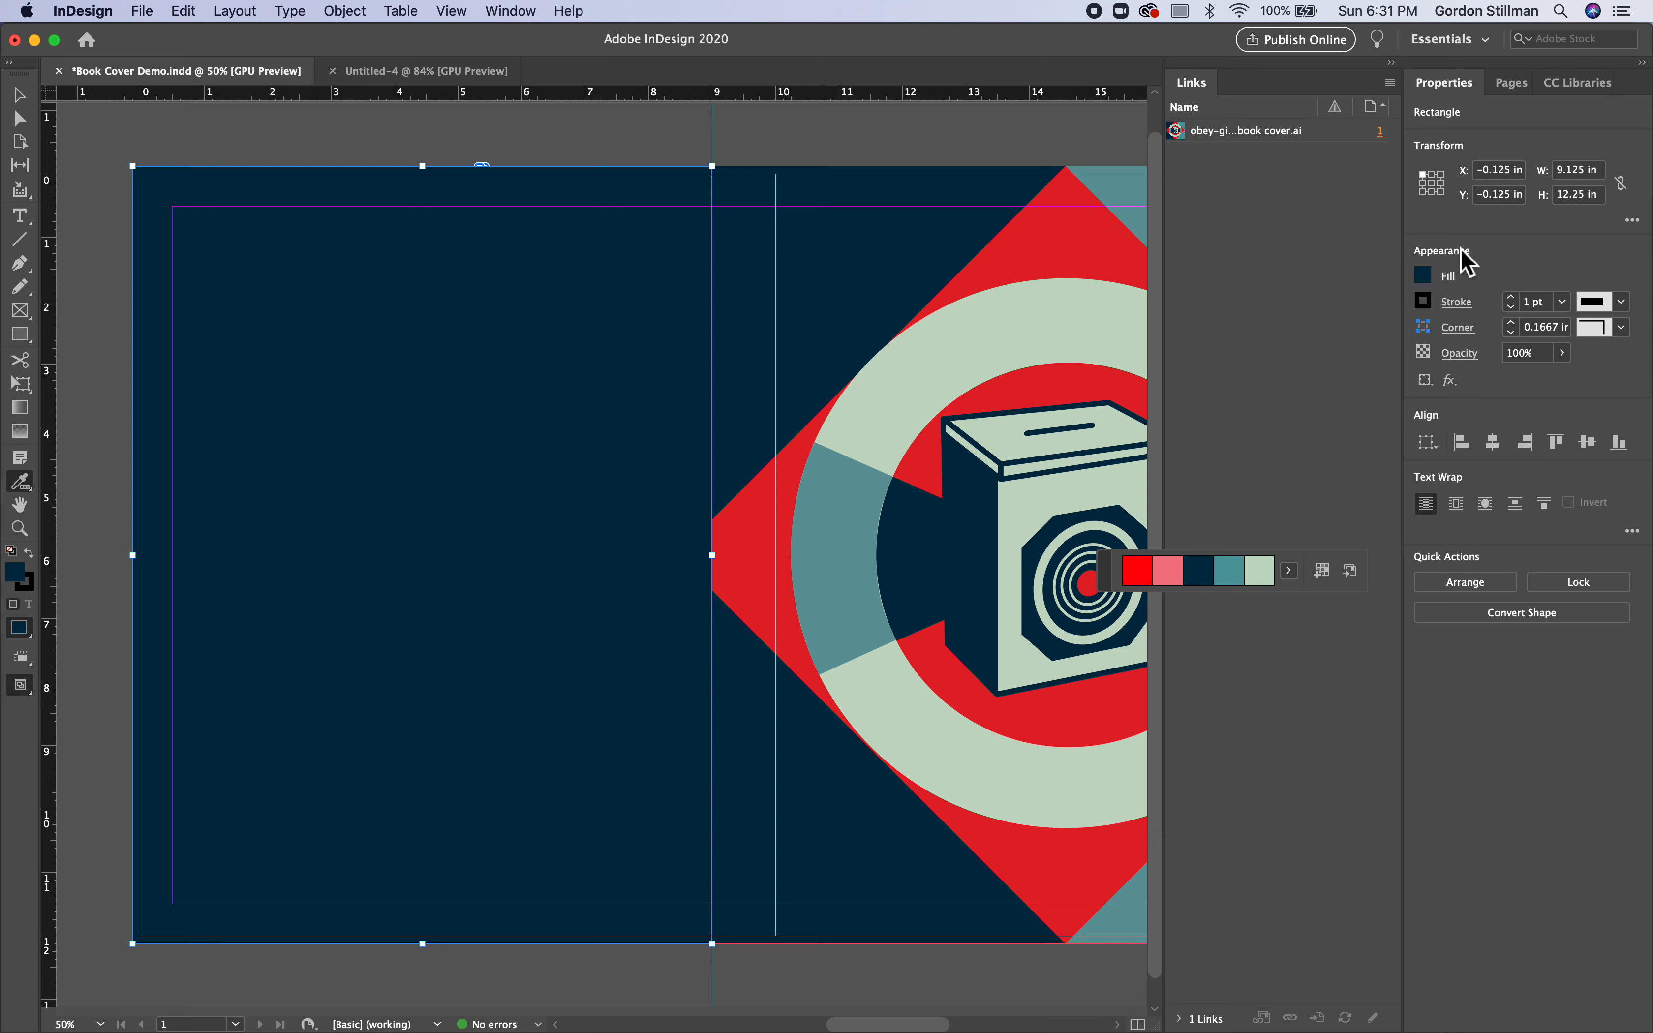
left_click(1424, 279)
left_click_drag(1411, 452, 1411, 533)
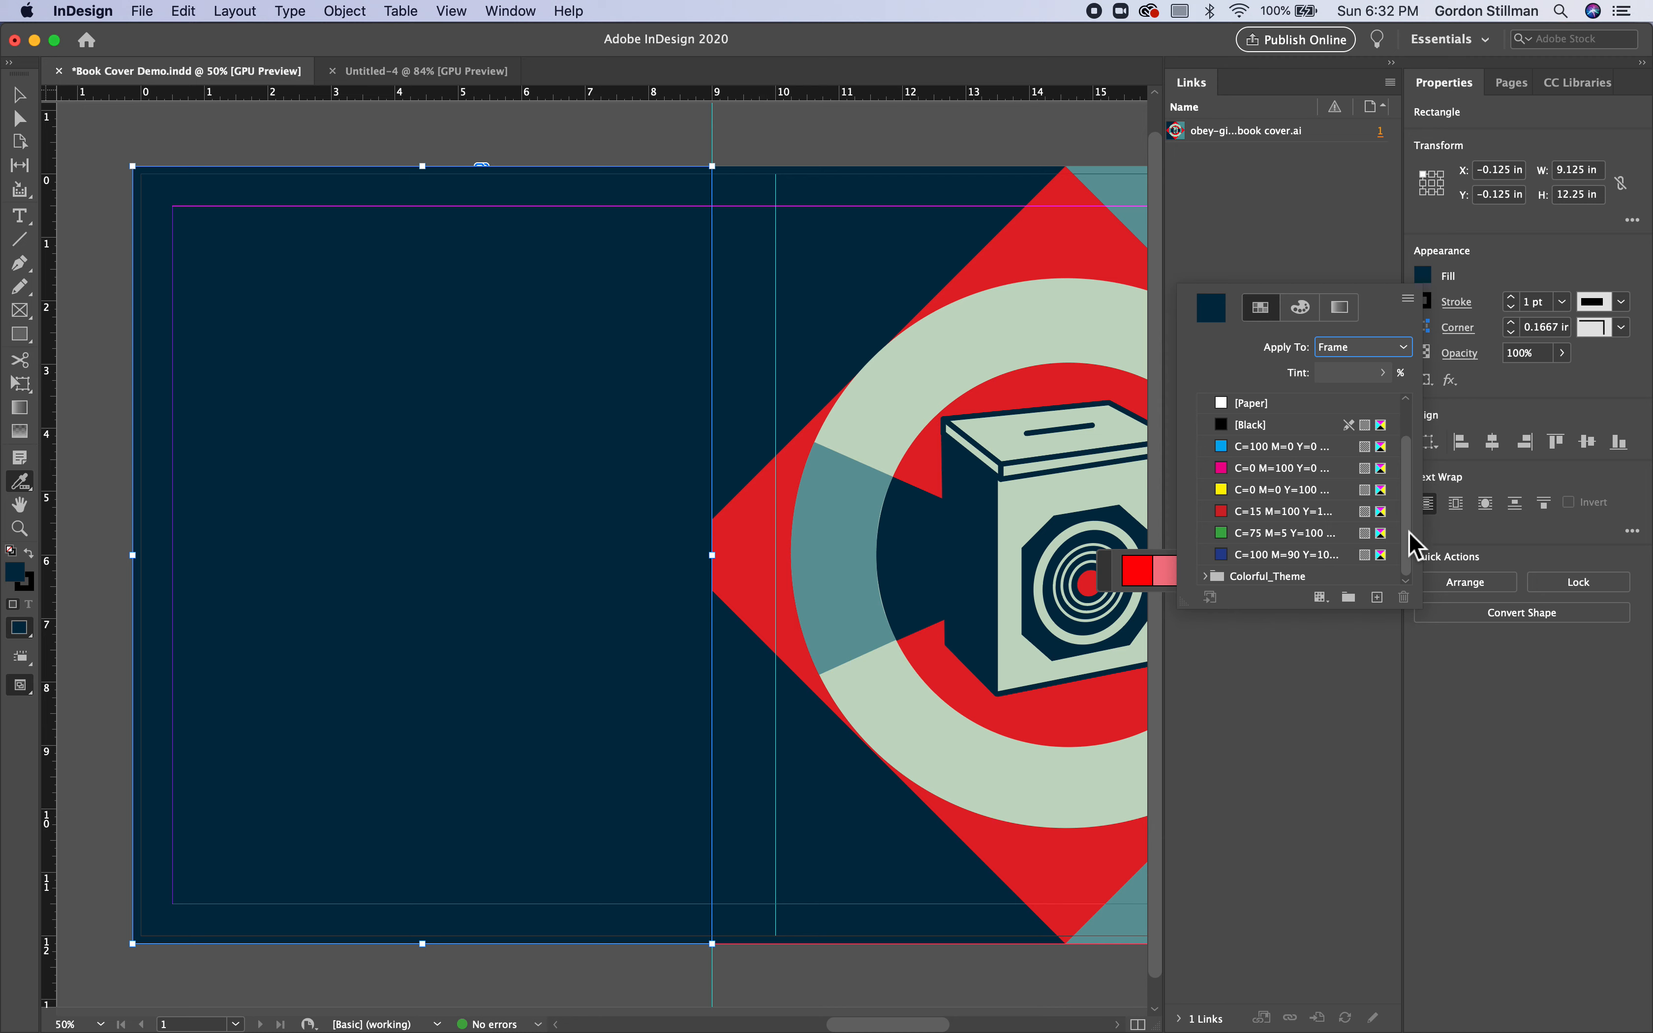
left_click(1206, 576)
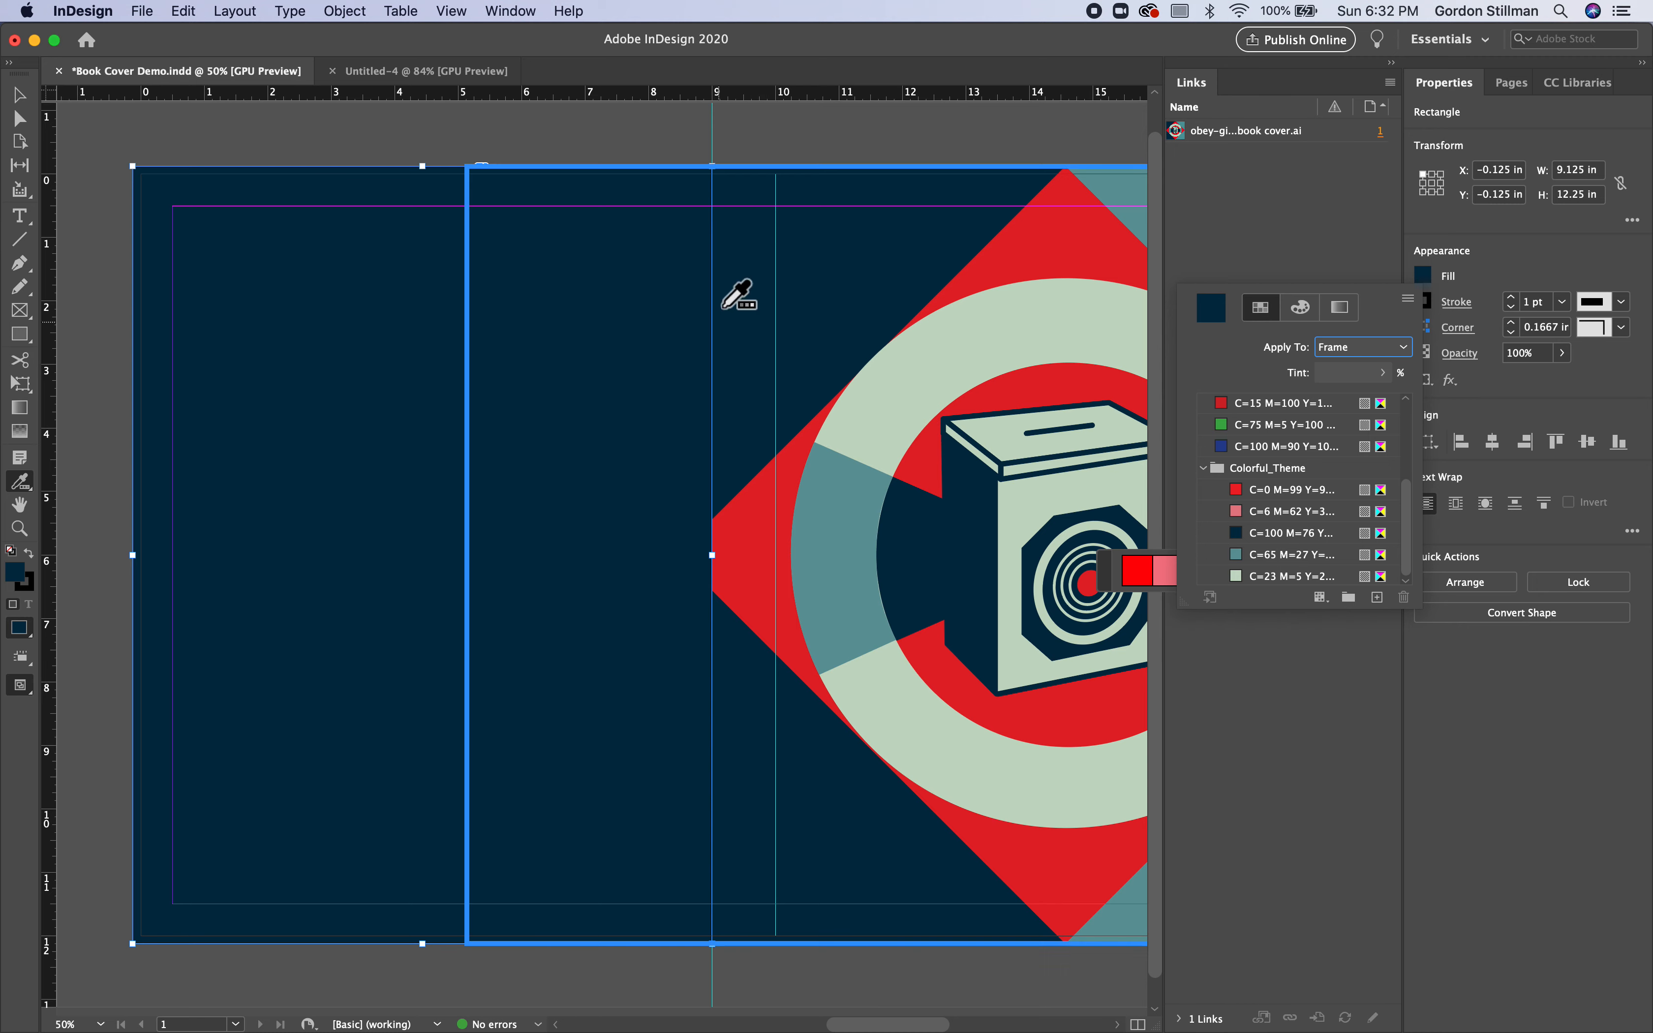
Send the navy back-cover rectangle to the back, behind the cover artwork
left_click(24, 95)
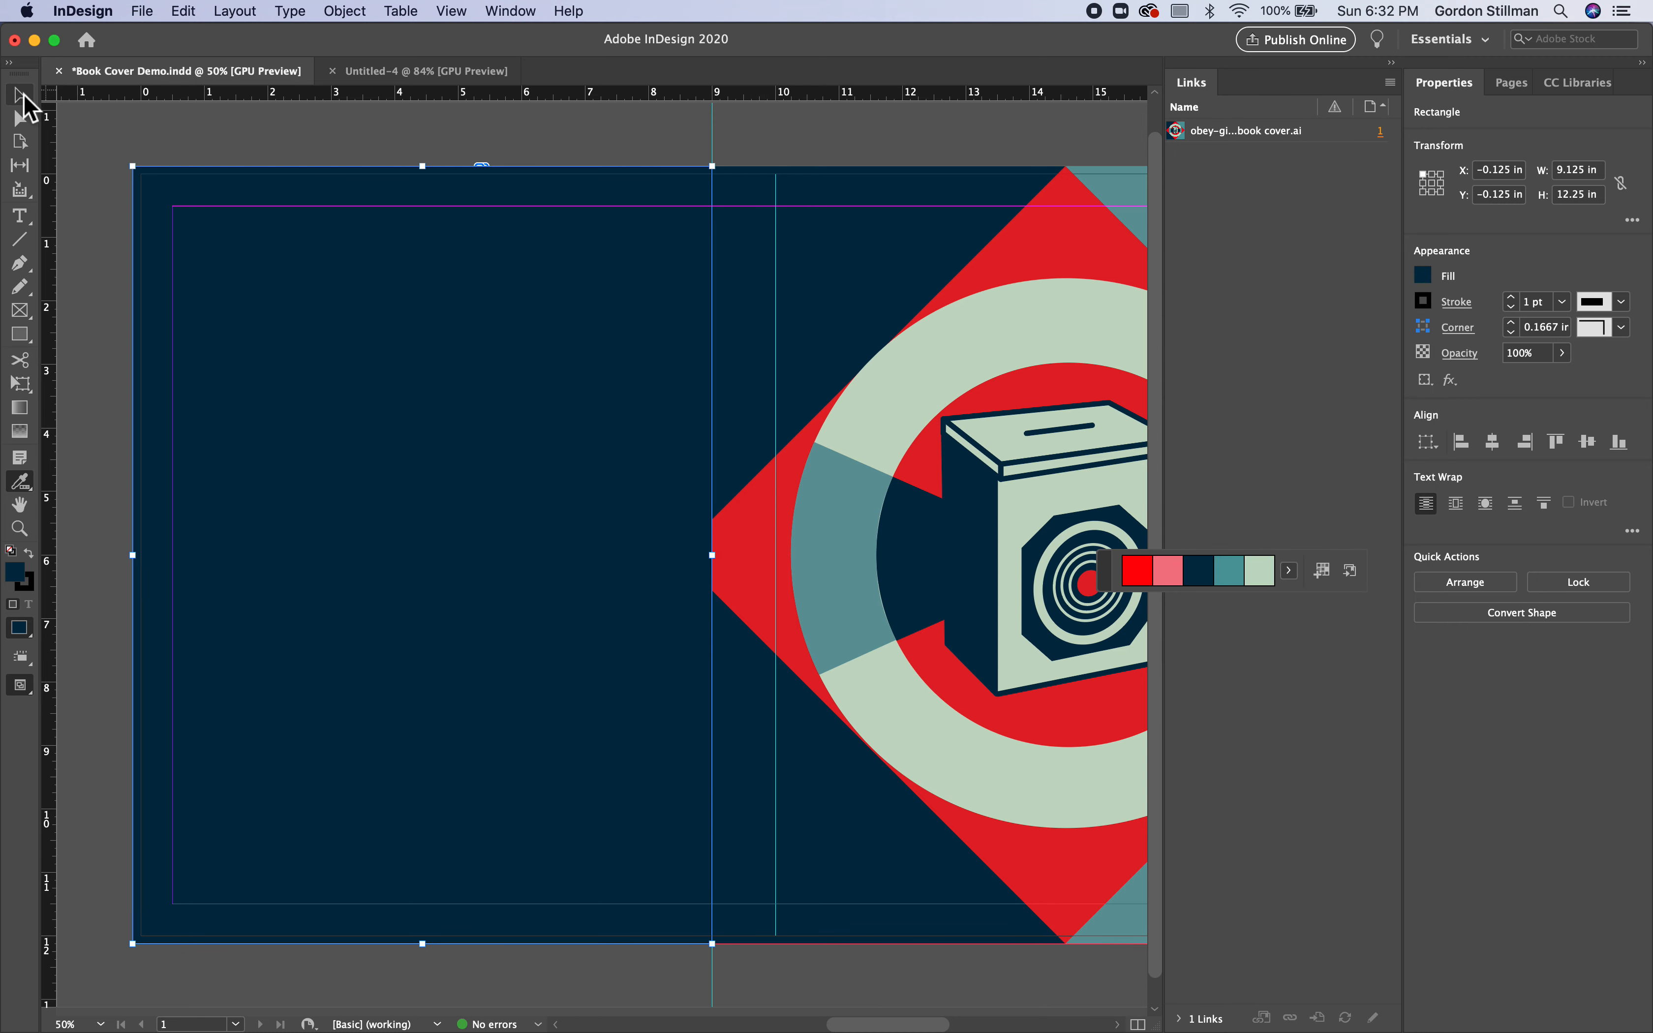
left_click(33, 95)
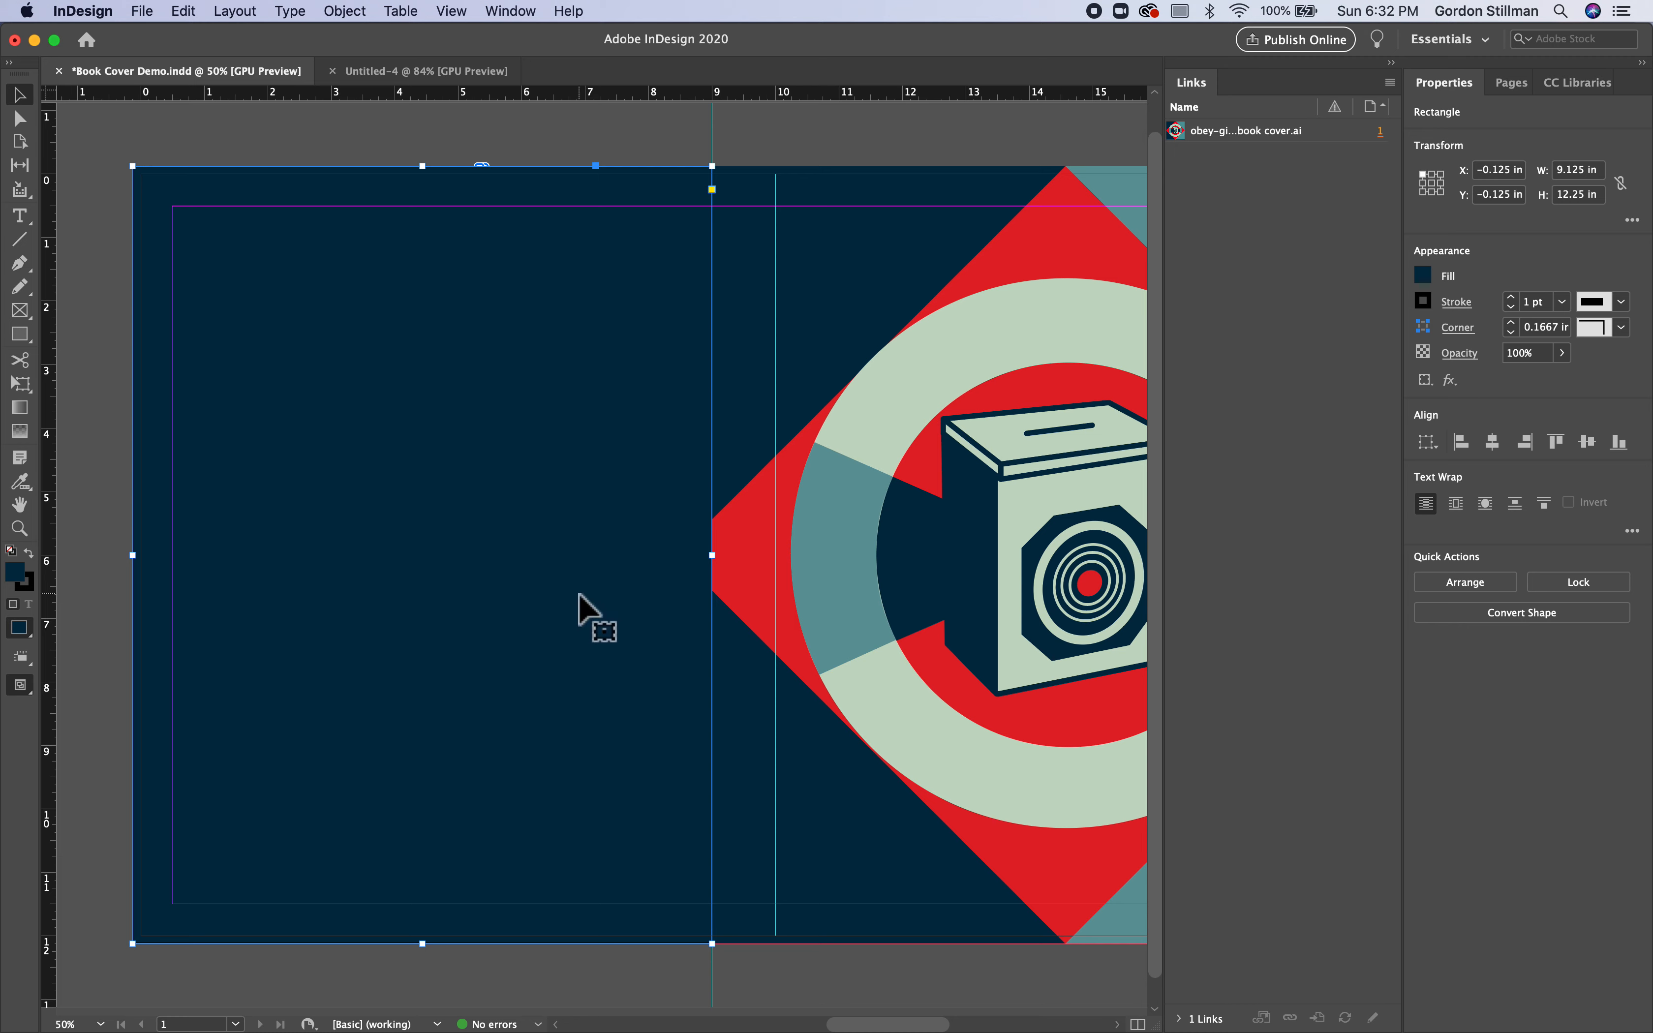
left_click(1459, 587)
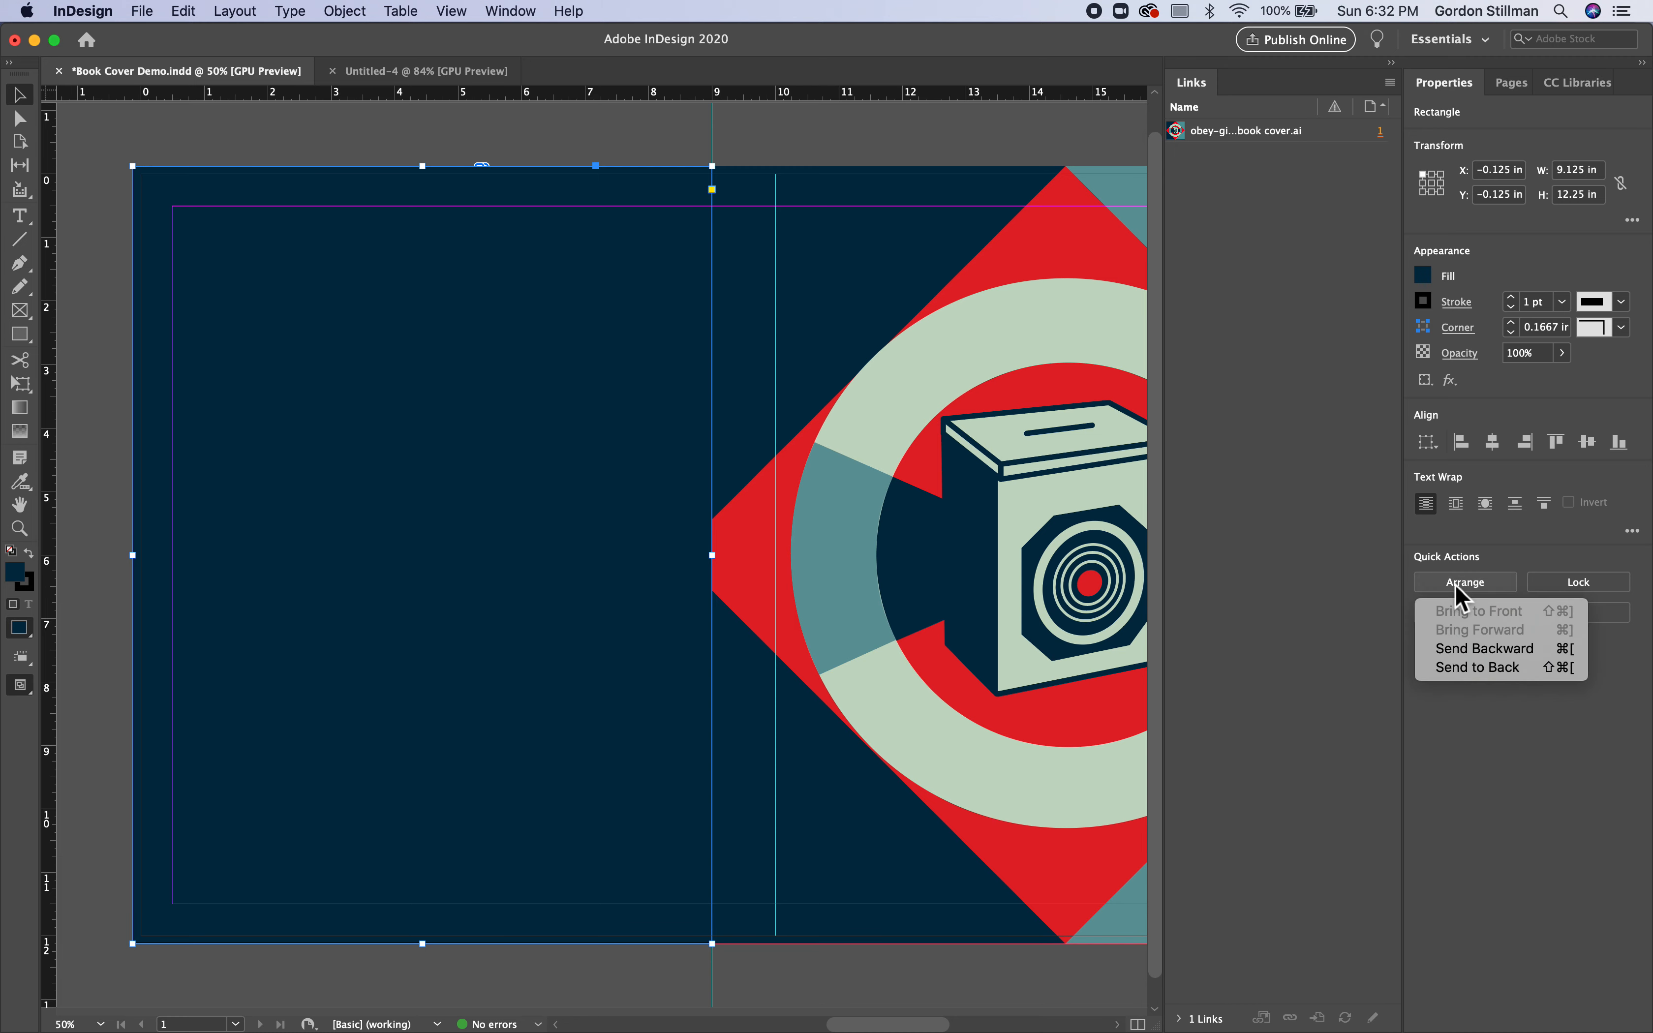
left_click(1501, 670)
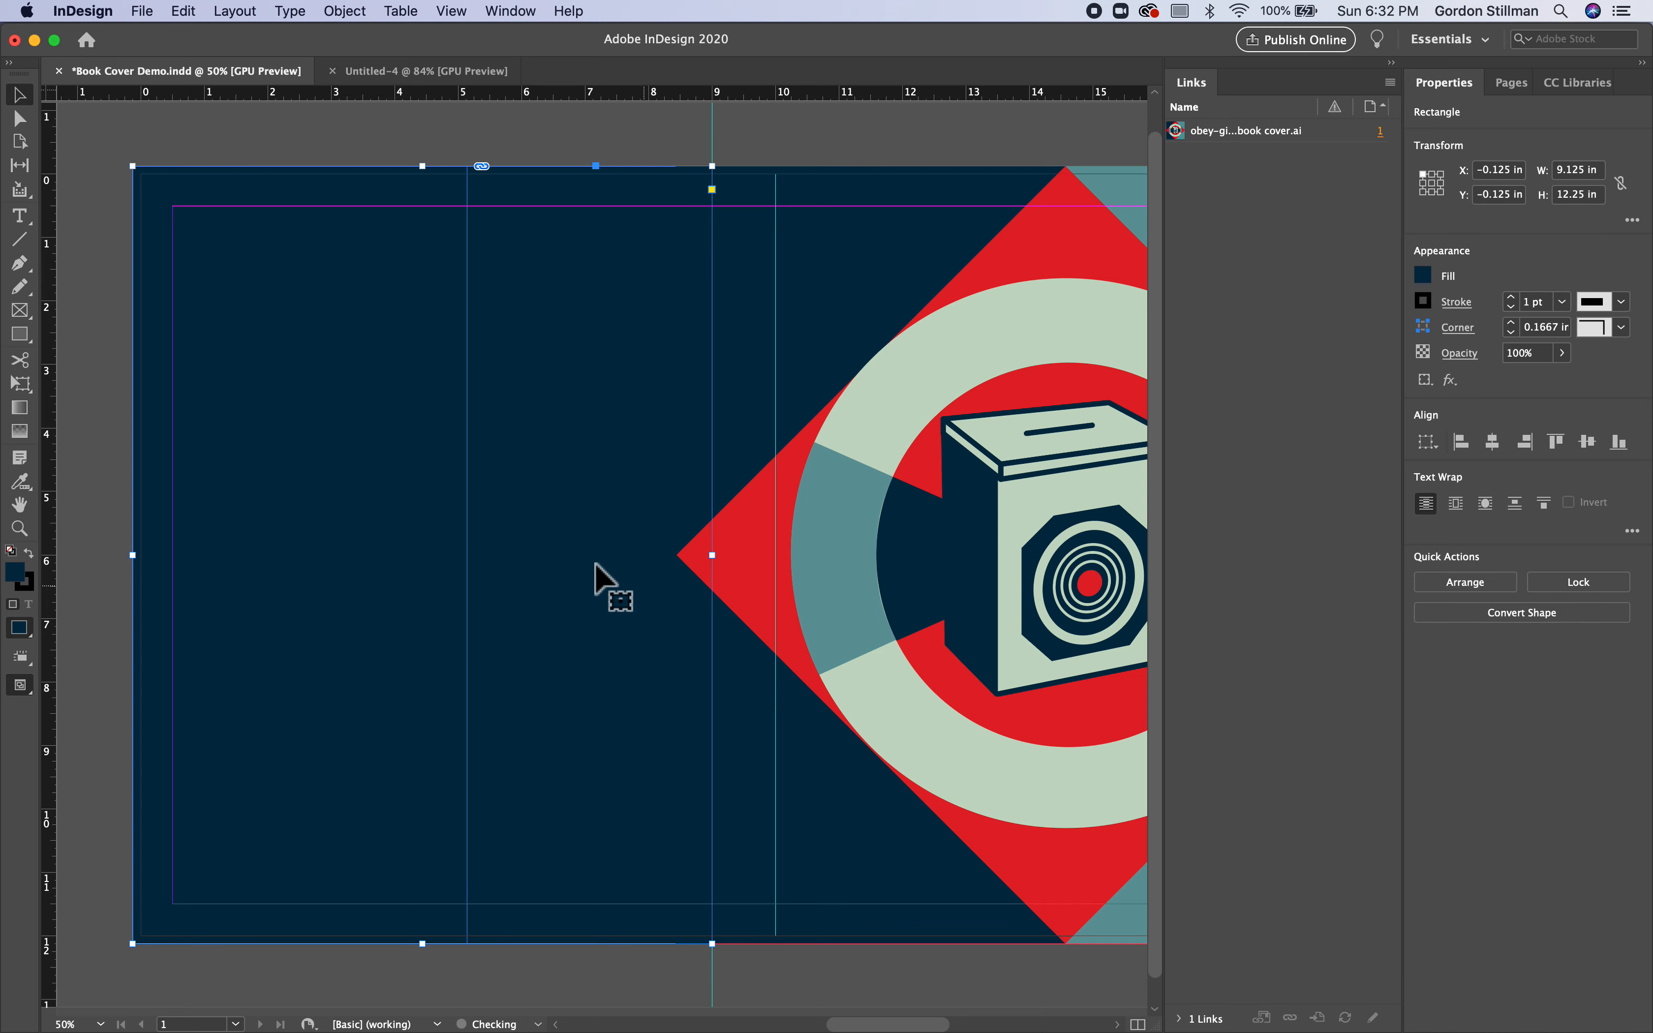
Draw an 8.5 by 3.02 in image frame across the upper front cover, between the spine guide at 10 in and the outer margin
scroll(922, 704, "right", 8)
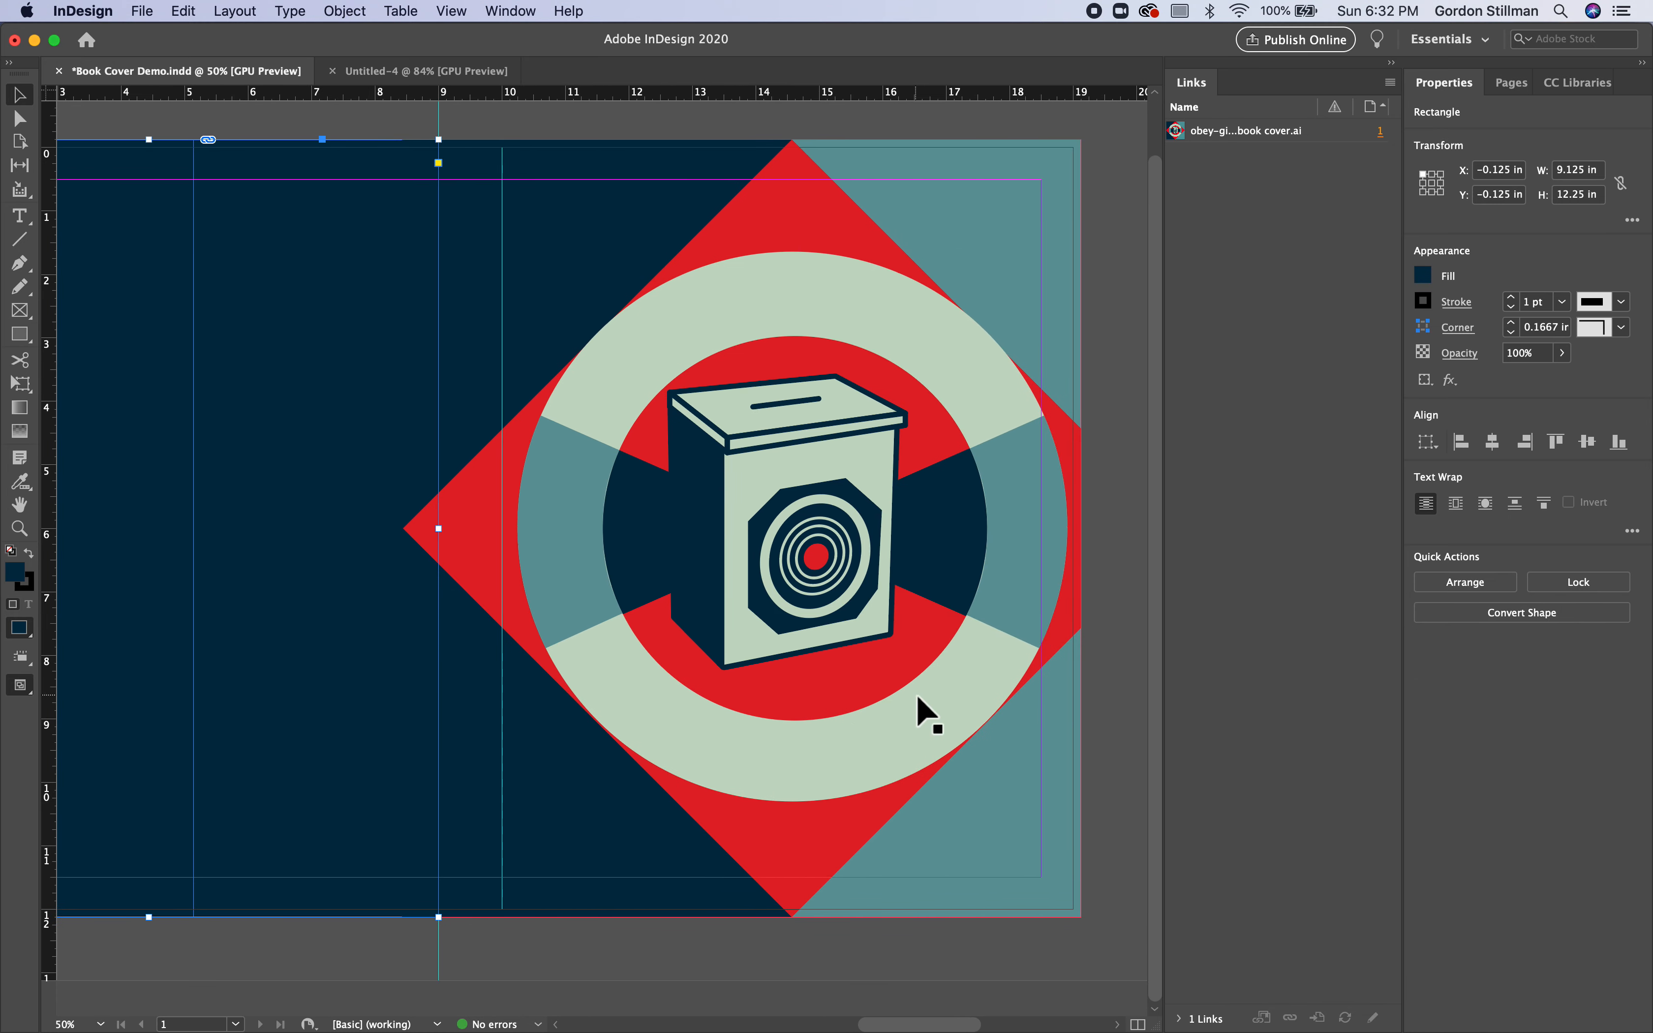
left_click(25, 313)
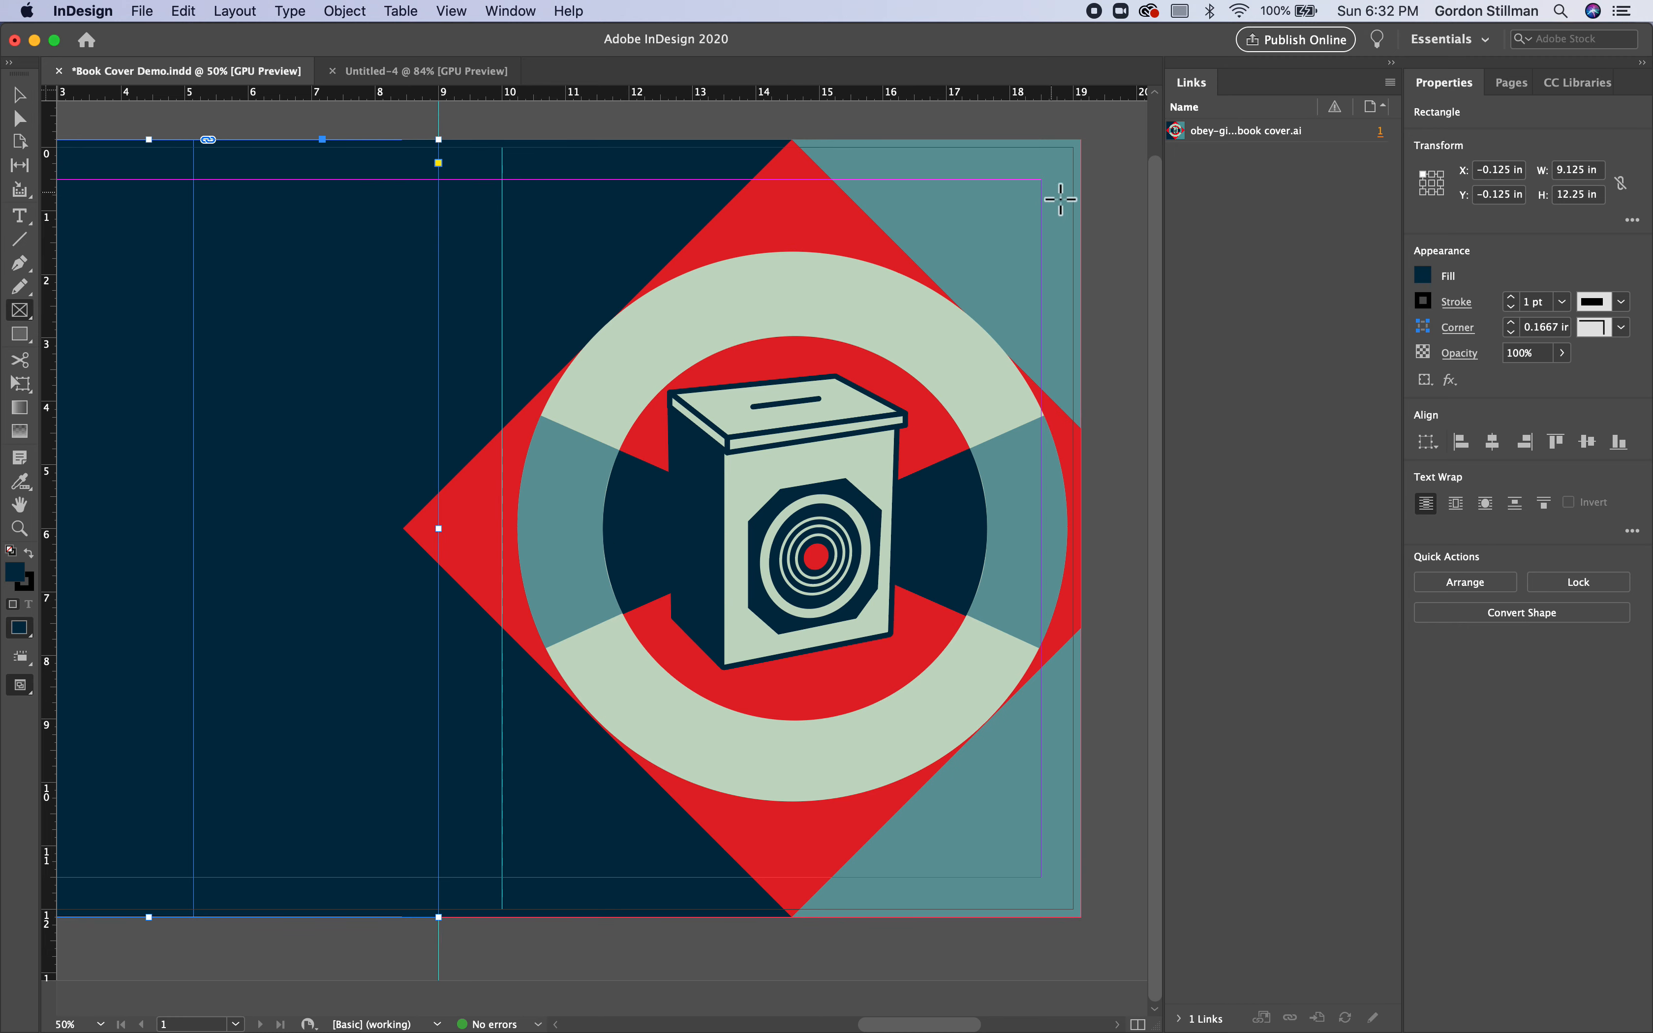
left_click_drag(1047, 188, 508, 378)
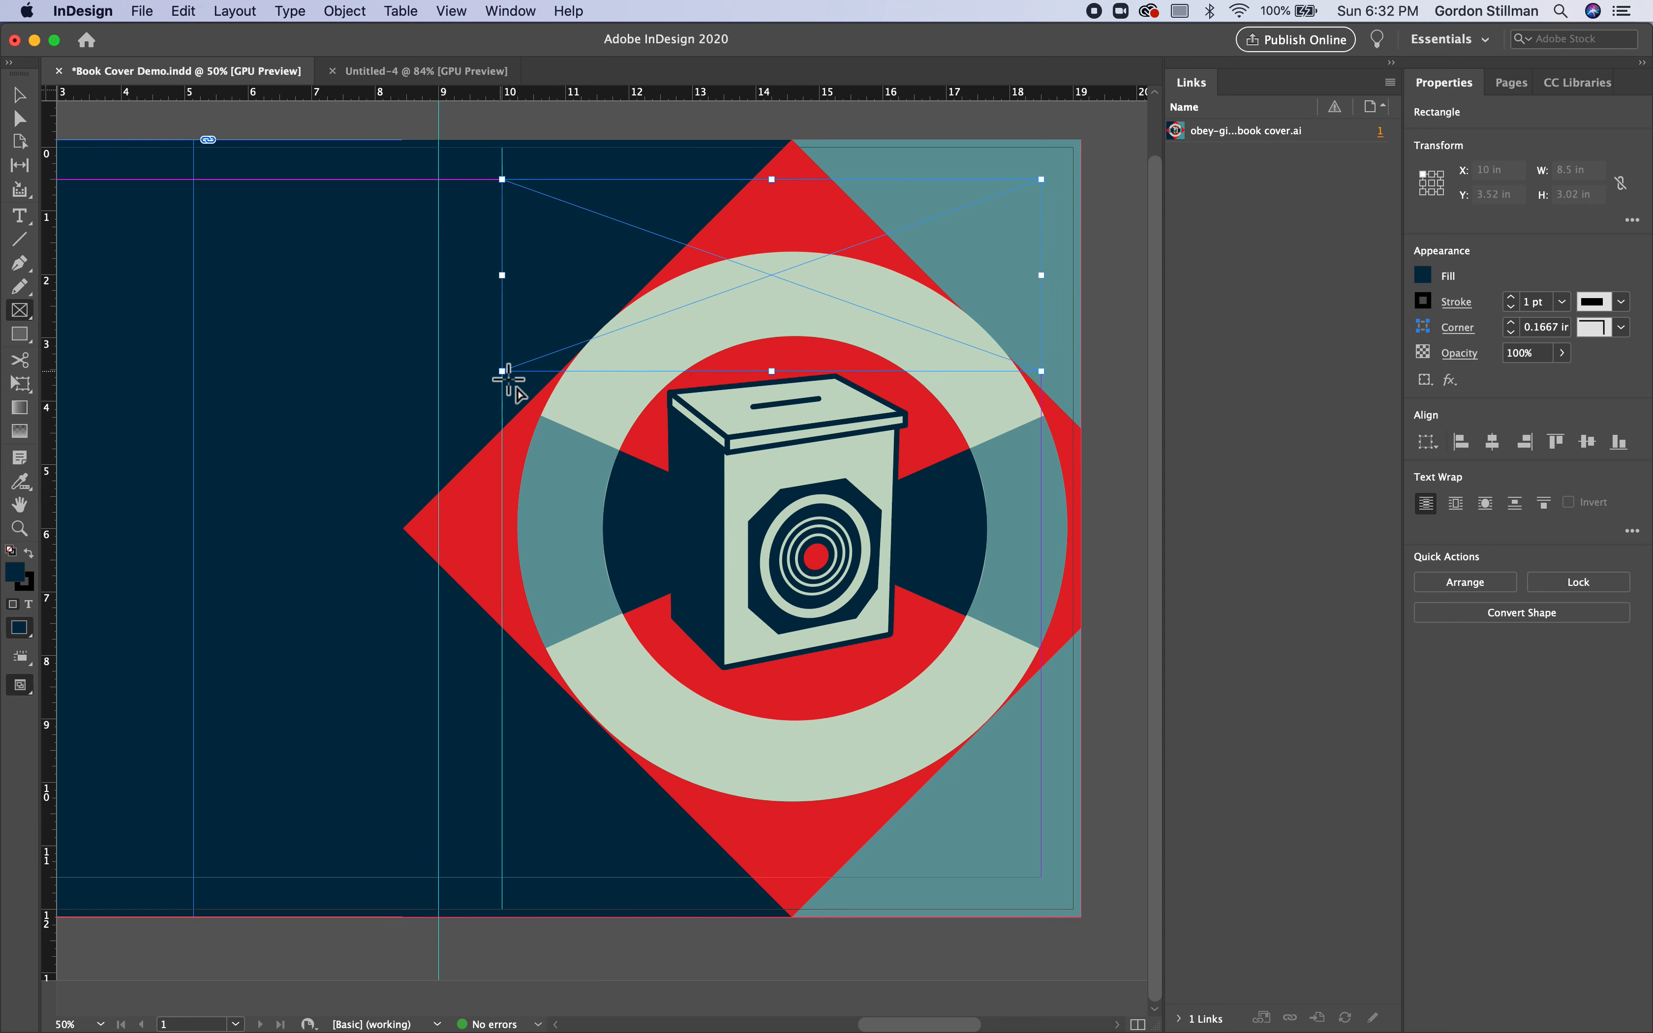
Place obey-giant-2 copy.ai into the new title frame on the front cover
left_click(147, 11)
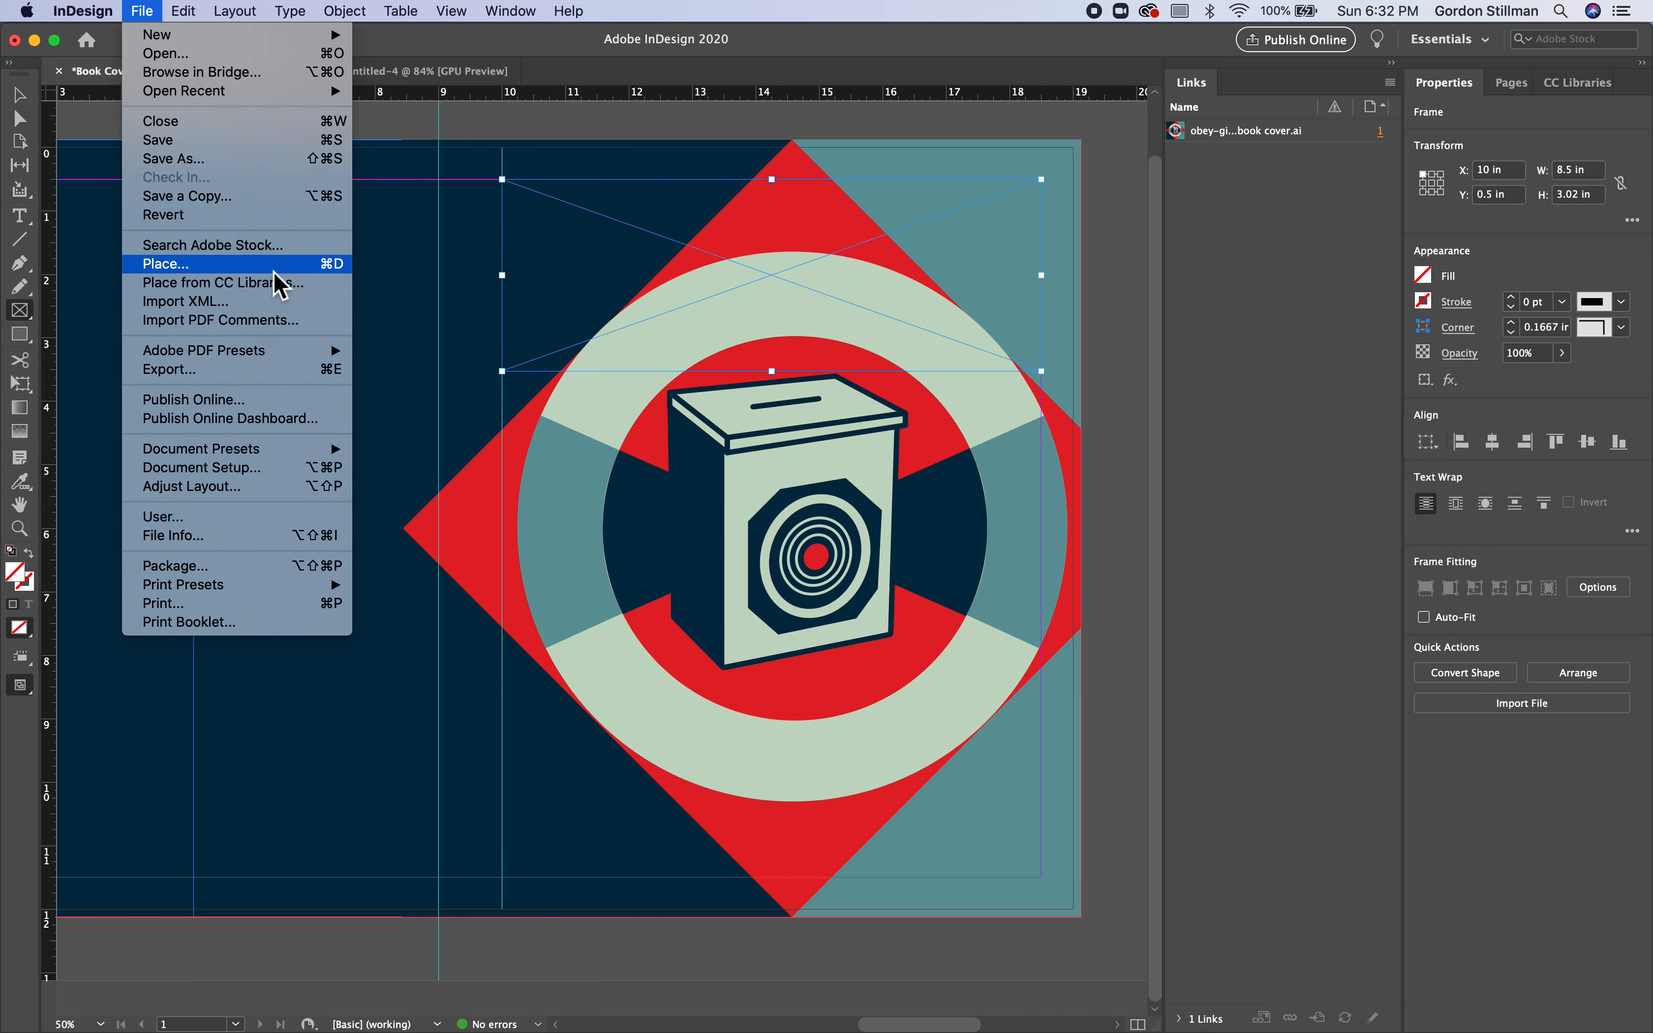
left_click(330, 274)
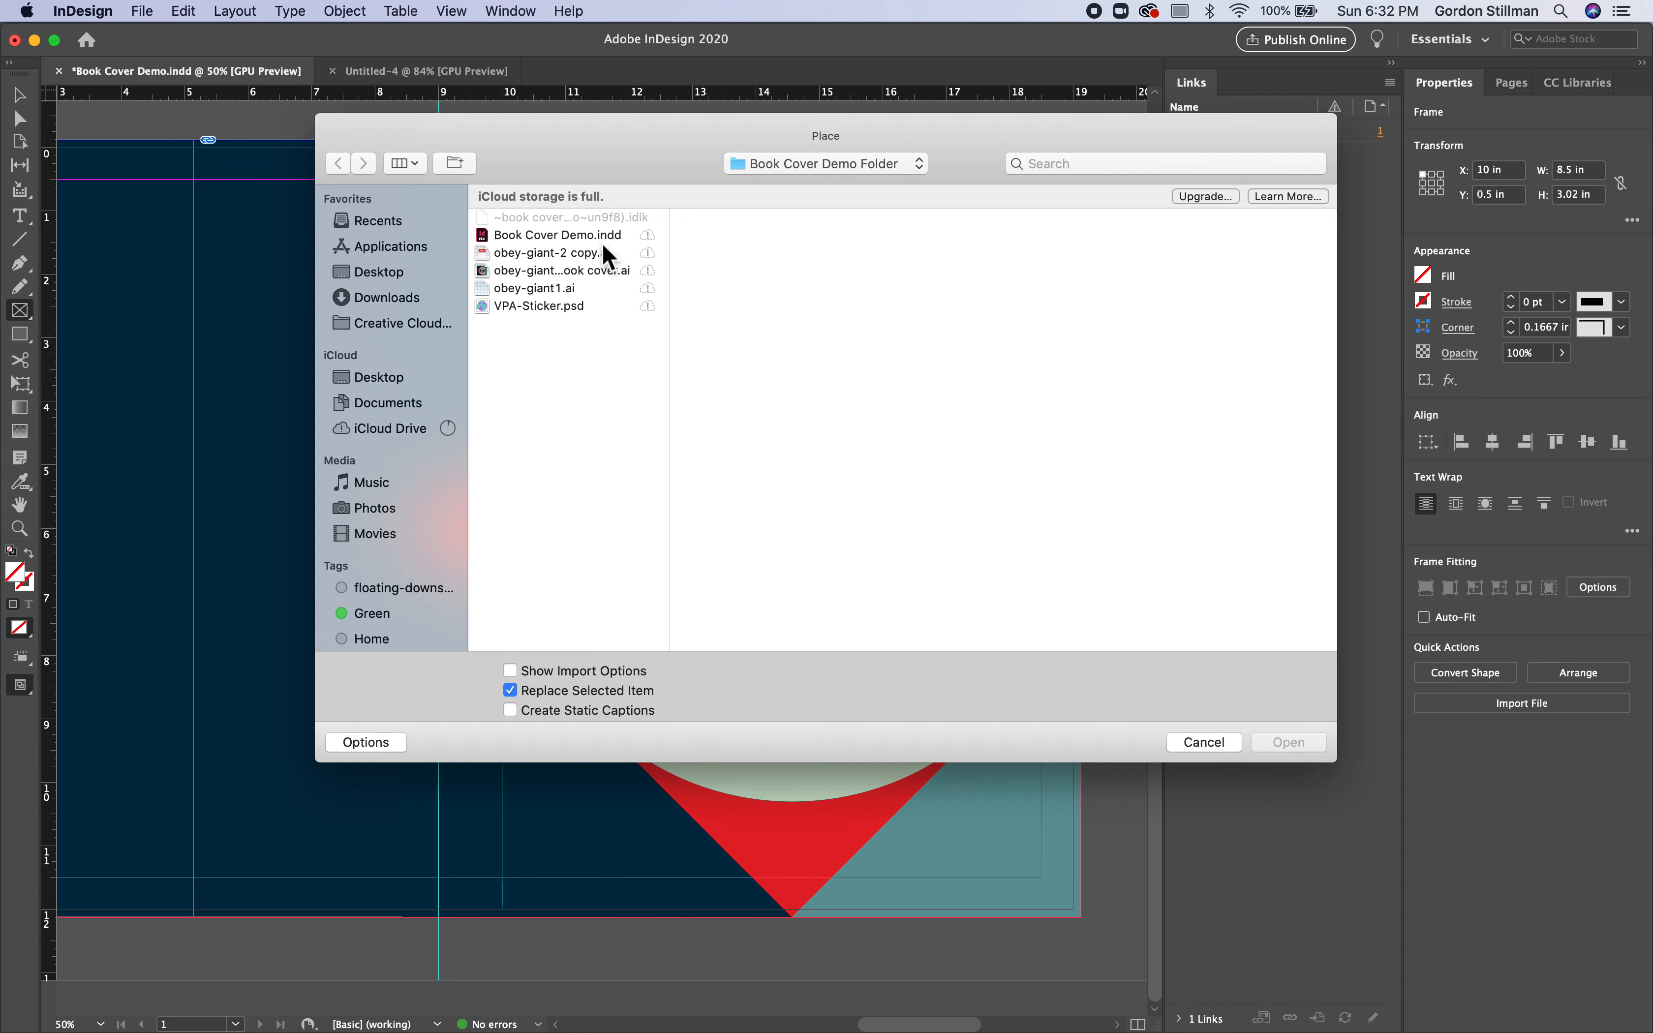
left_click(608, 255)
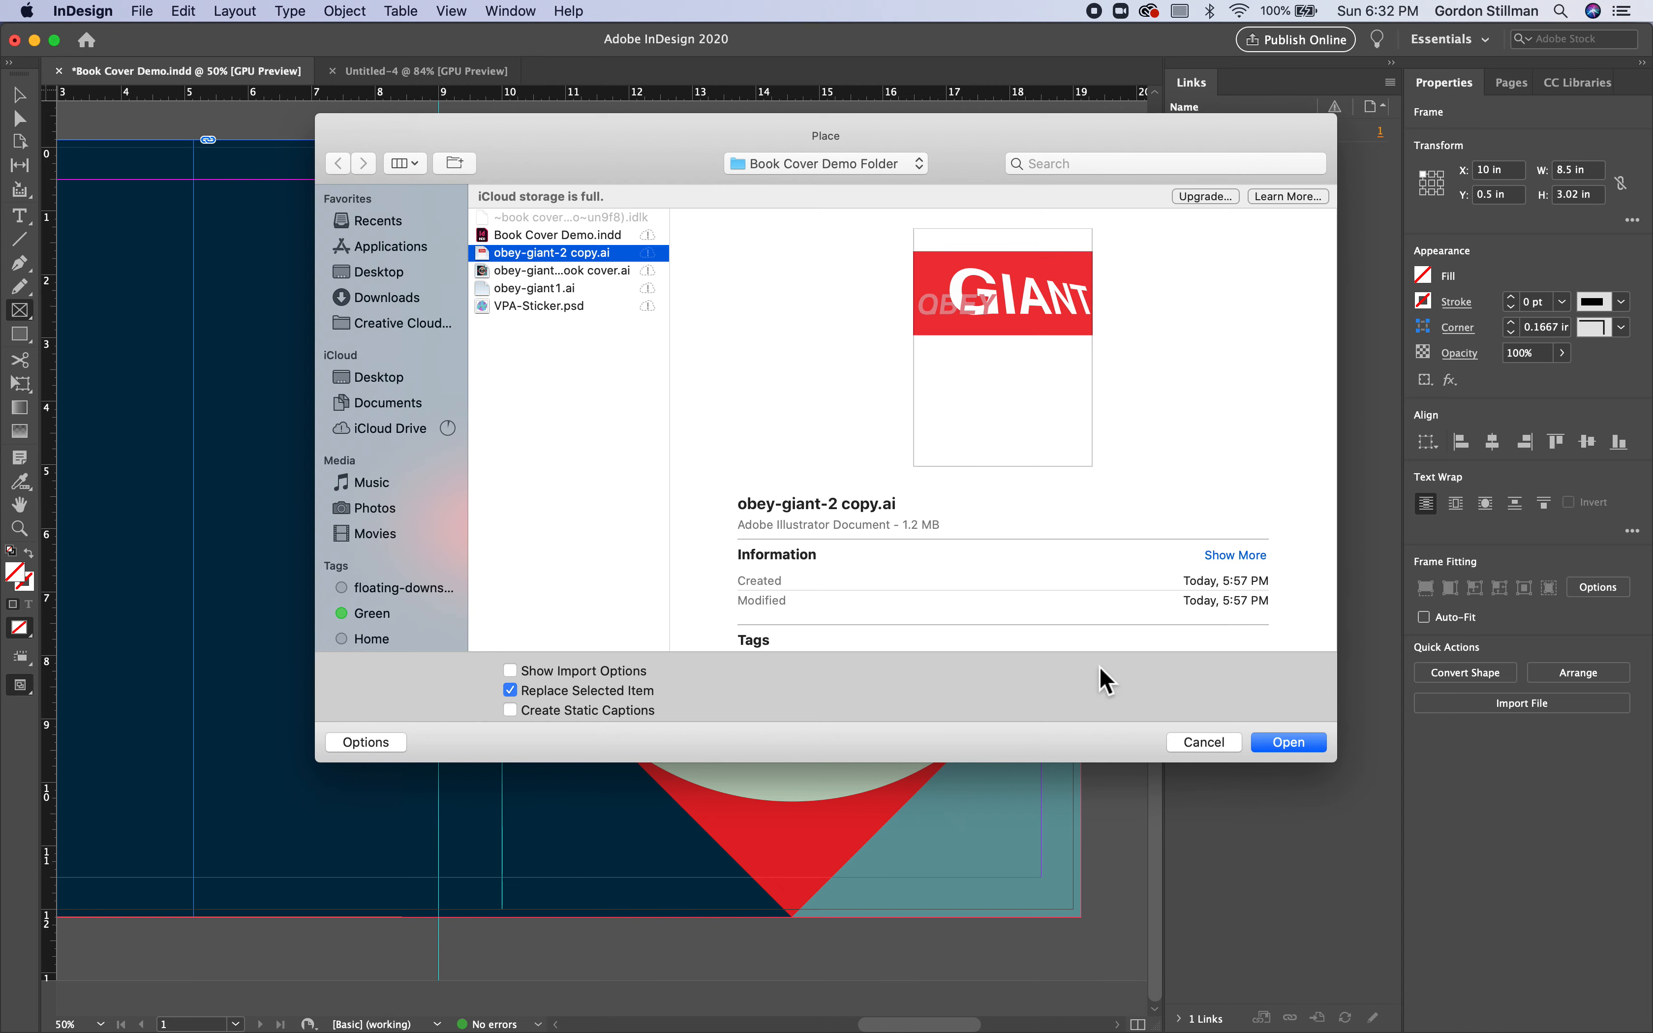
left_click(1260, 742)
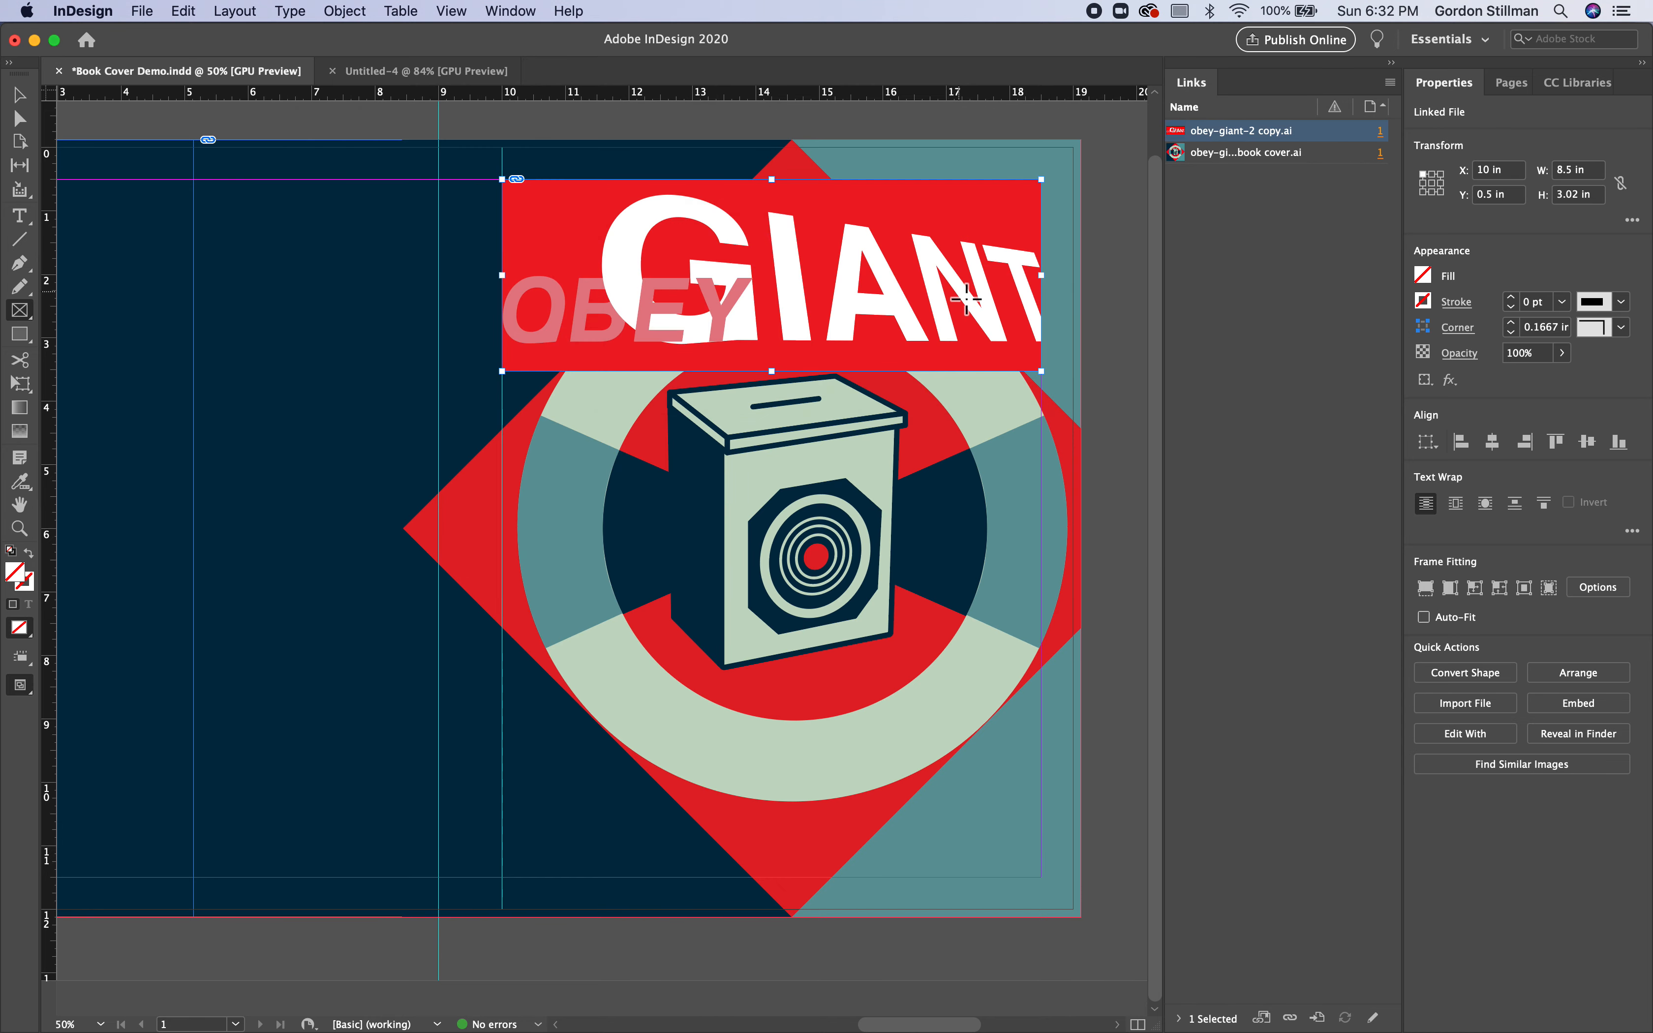
Extend the title frame's outer edge to the bleed, making the frame 9.125 in wide
left_click(20, 96)
left_click_drag(1049, 287, 1091, 293)
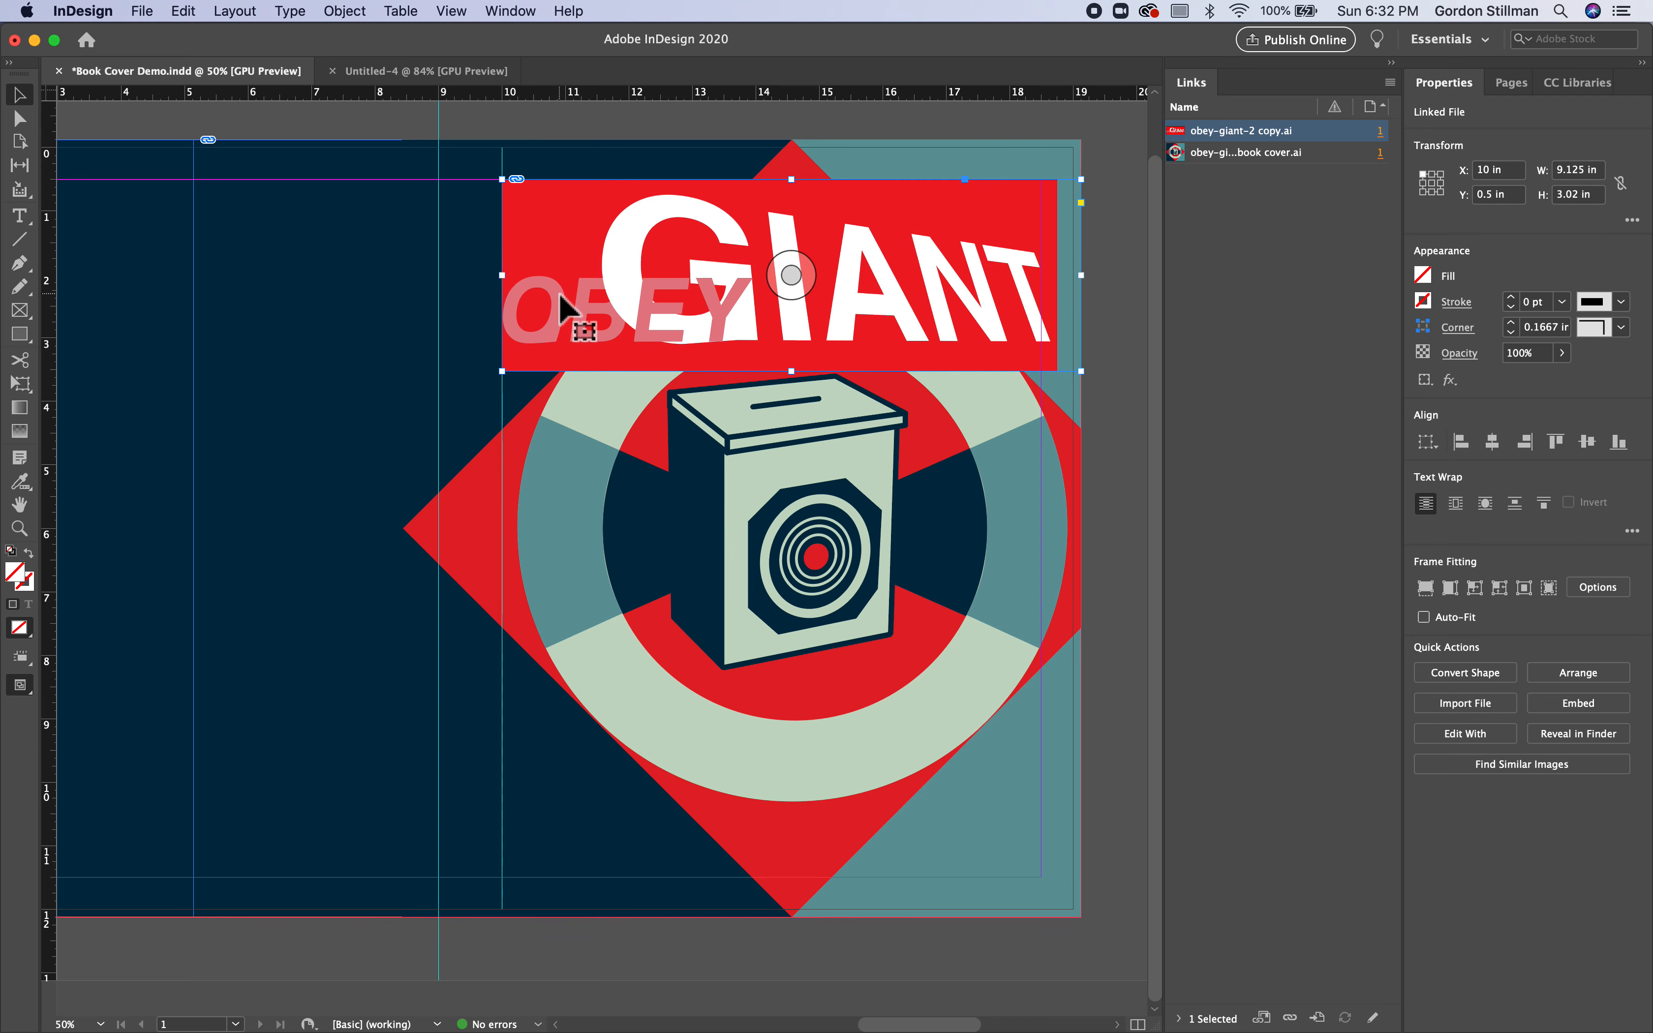
left_click_drag(501, 275, 504, 276)
right_click(758, 293)
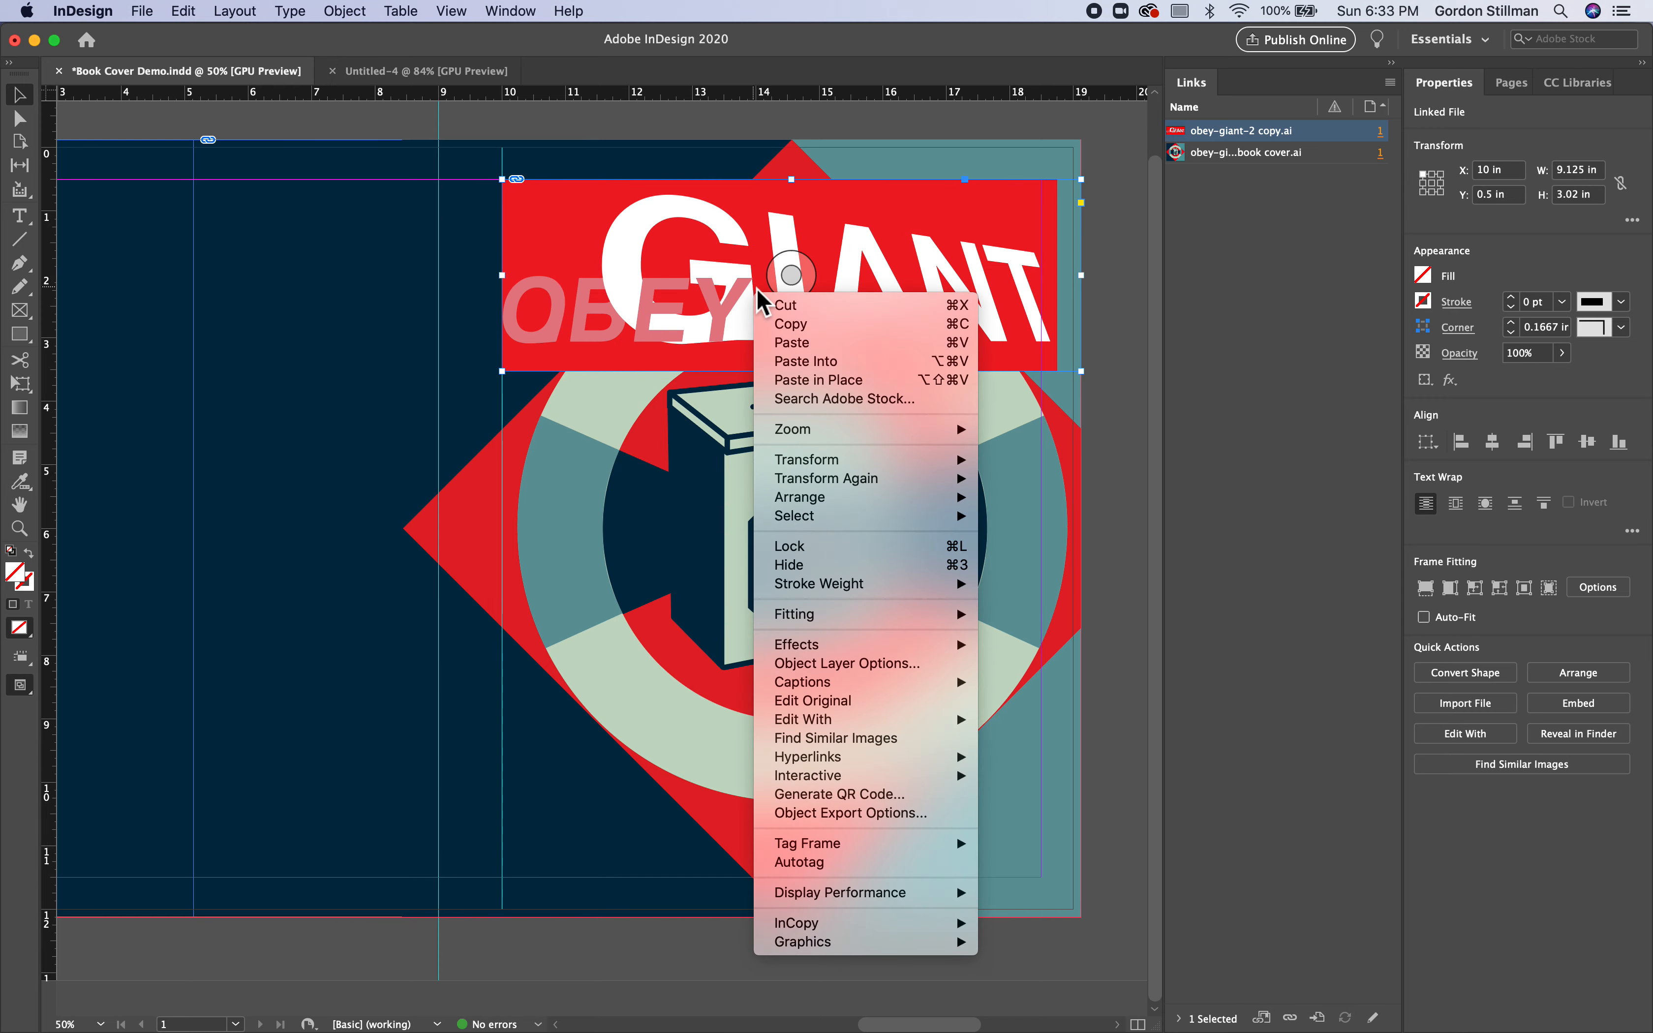
left_click(694, 244)
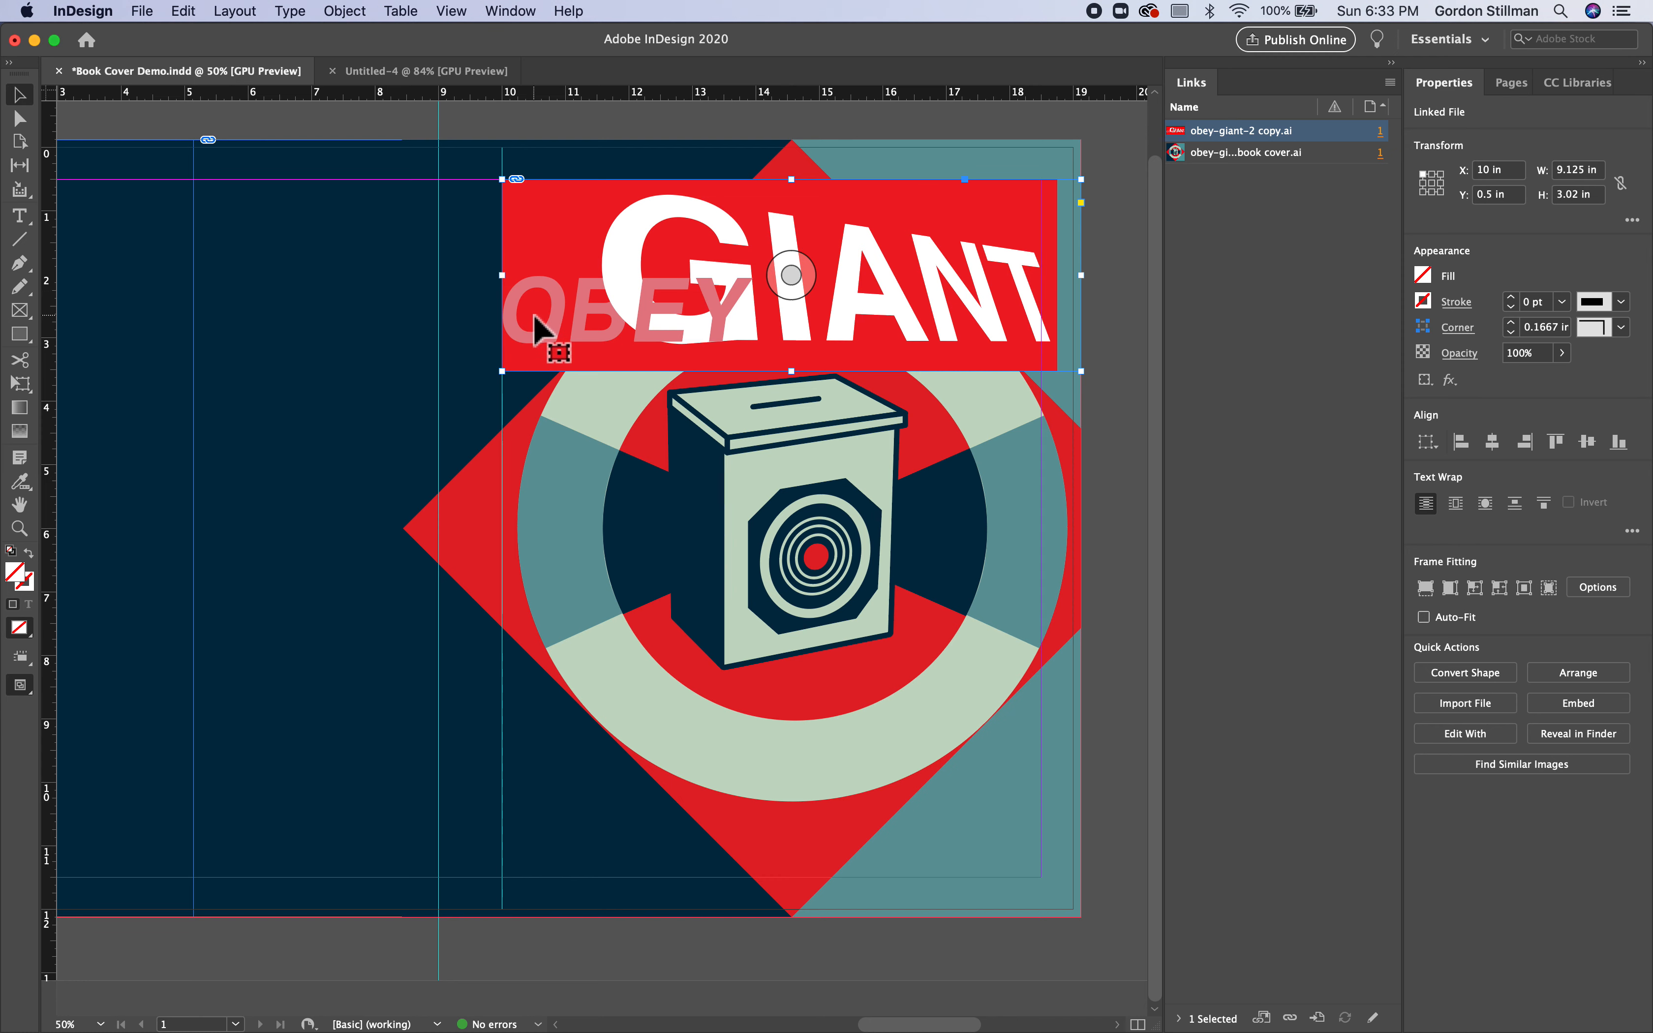
Scale the title artwork inside its frame proportionally to 8.75 in wide, aligning its spine-side edge with the frame, and deselect it
double_click(598, 275)
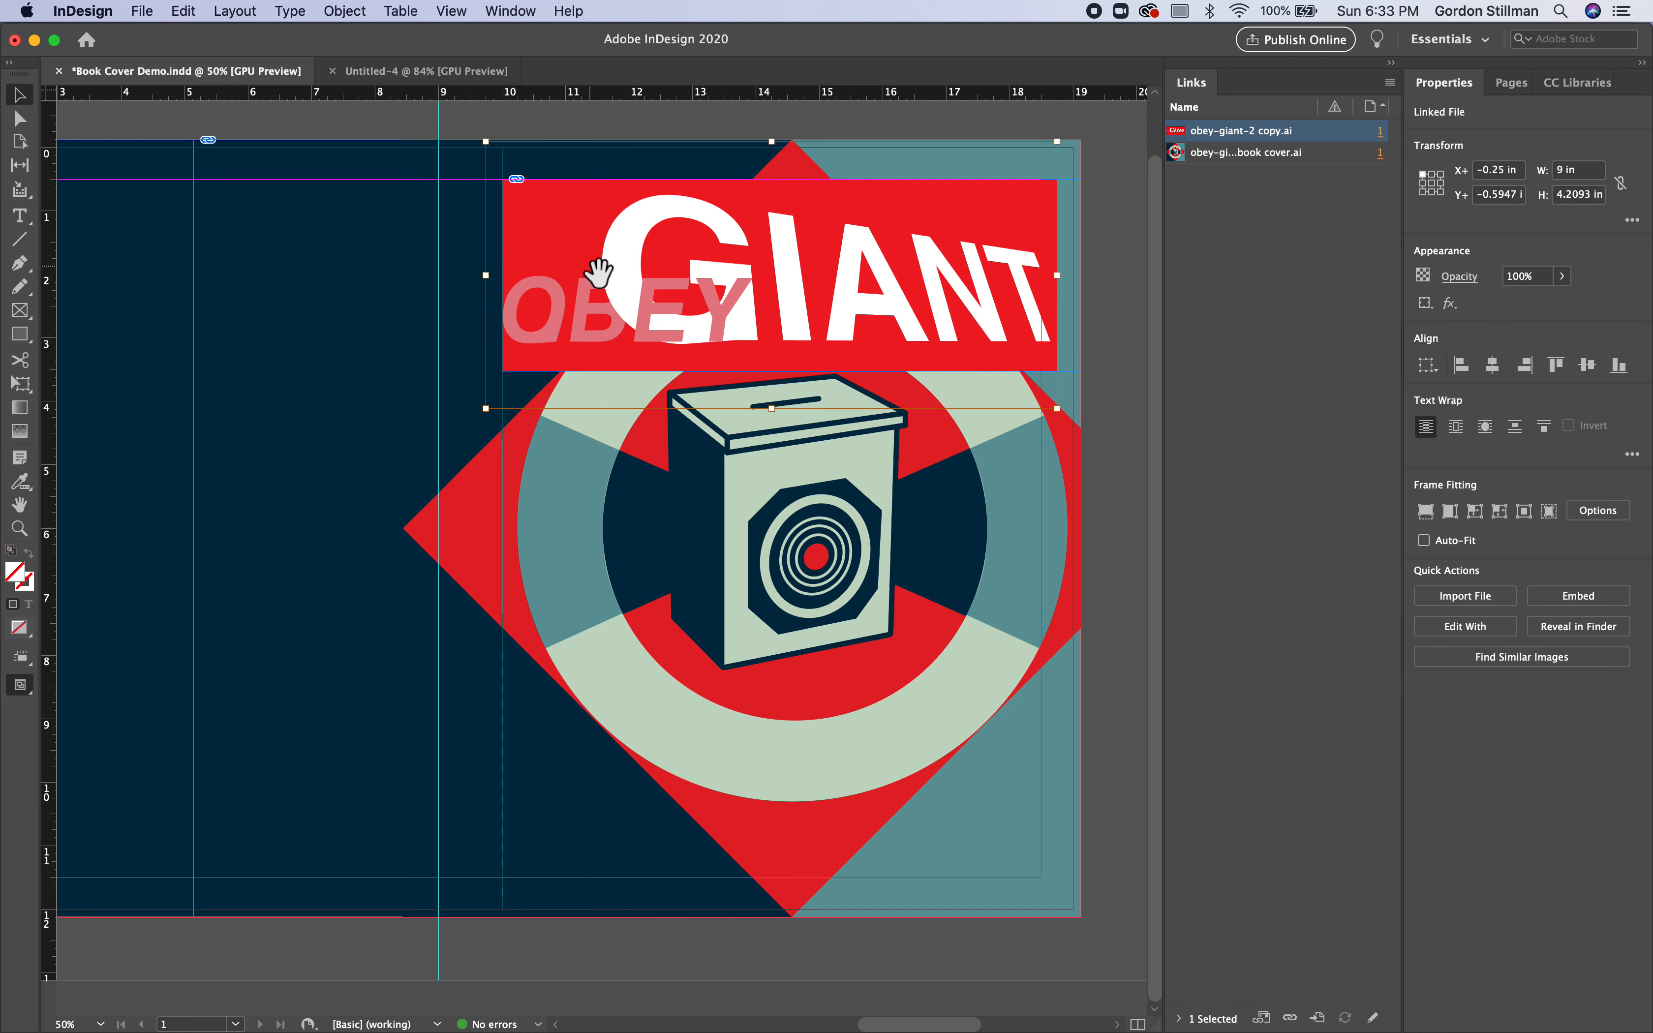
mouse_move(497, 417)
left_mouse_down()
mouse_move(480, 398)
mouse_move(502, 401)
left_mouse_up()
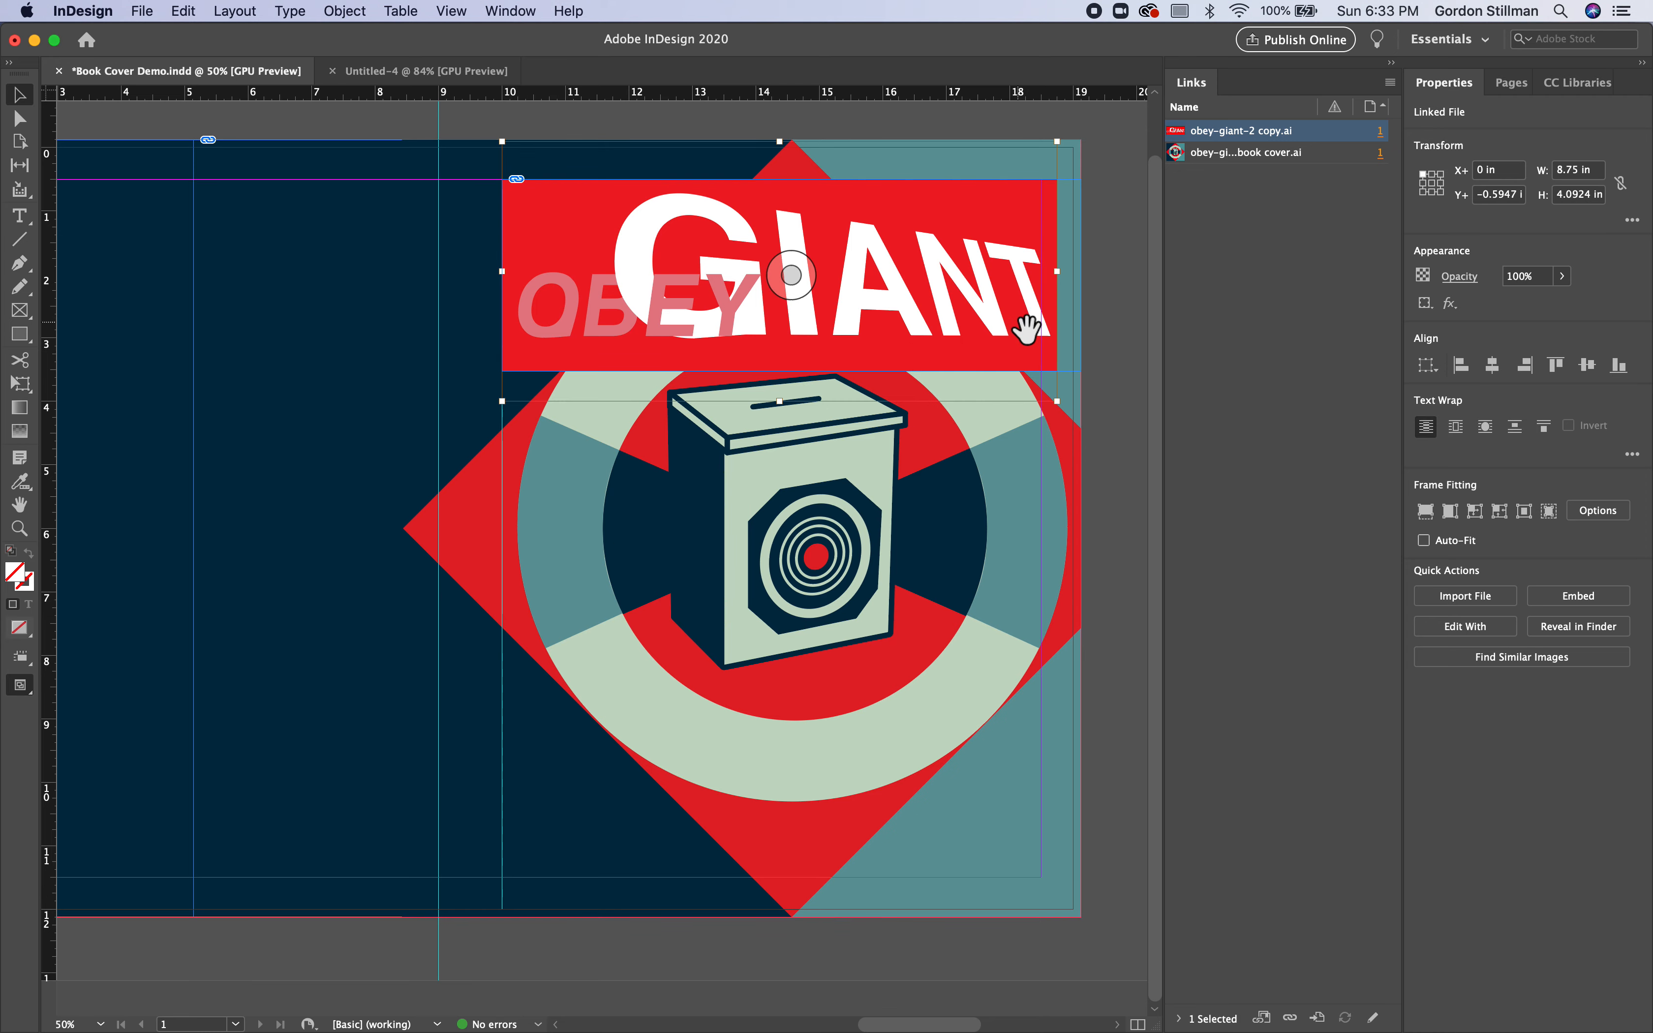
left_click(1120, 352)
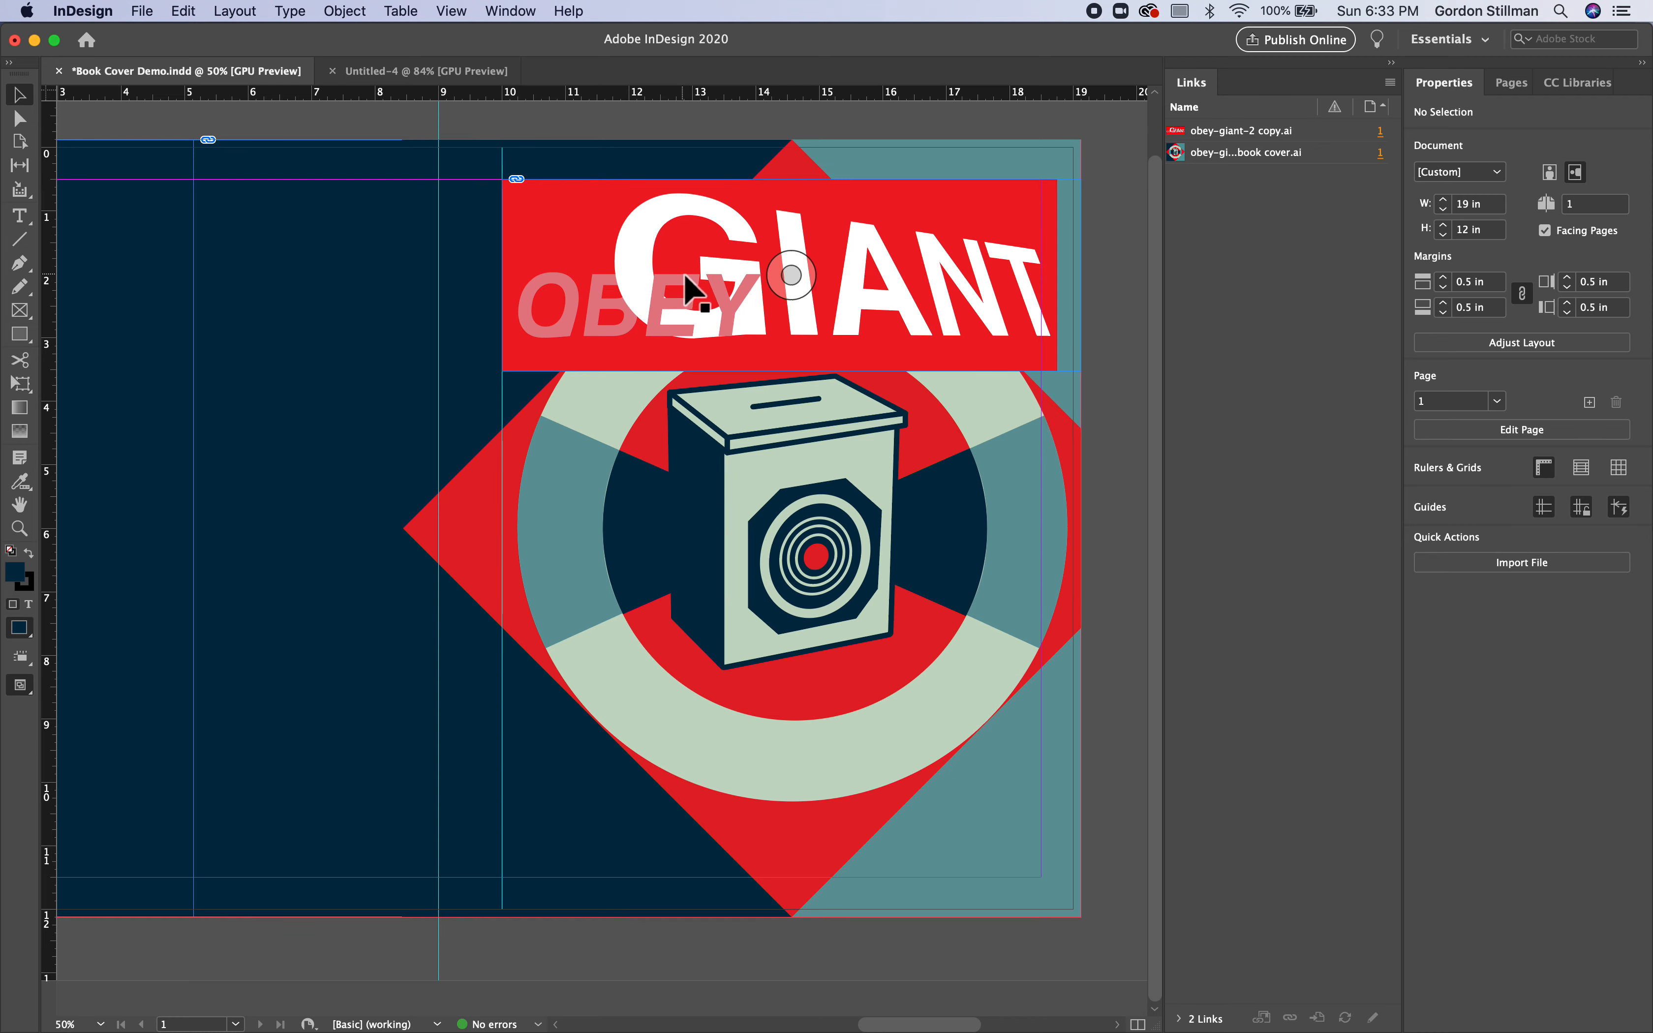
Draw a rectangle about 19.57 by 3.02 in across the whole cover spread, at the height of the title artwork
left_click(27, 348)
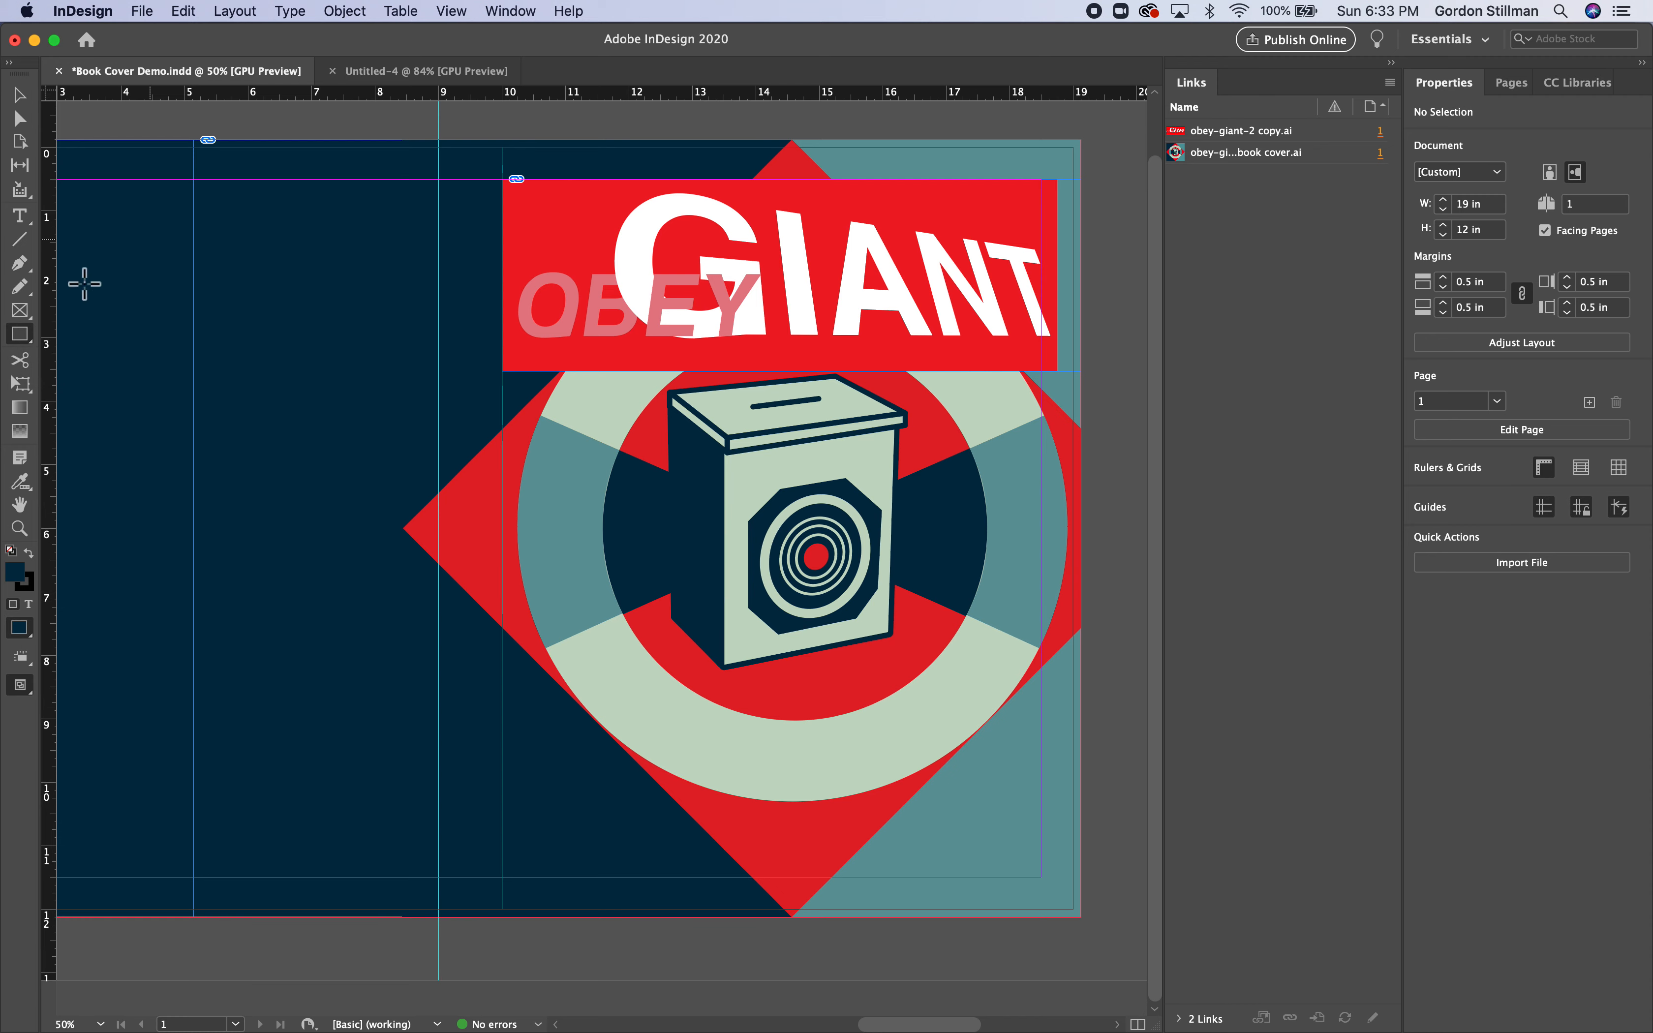
left_click_drag(1091, 188, 177, 376)
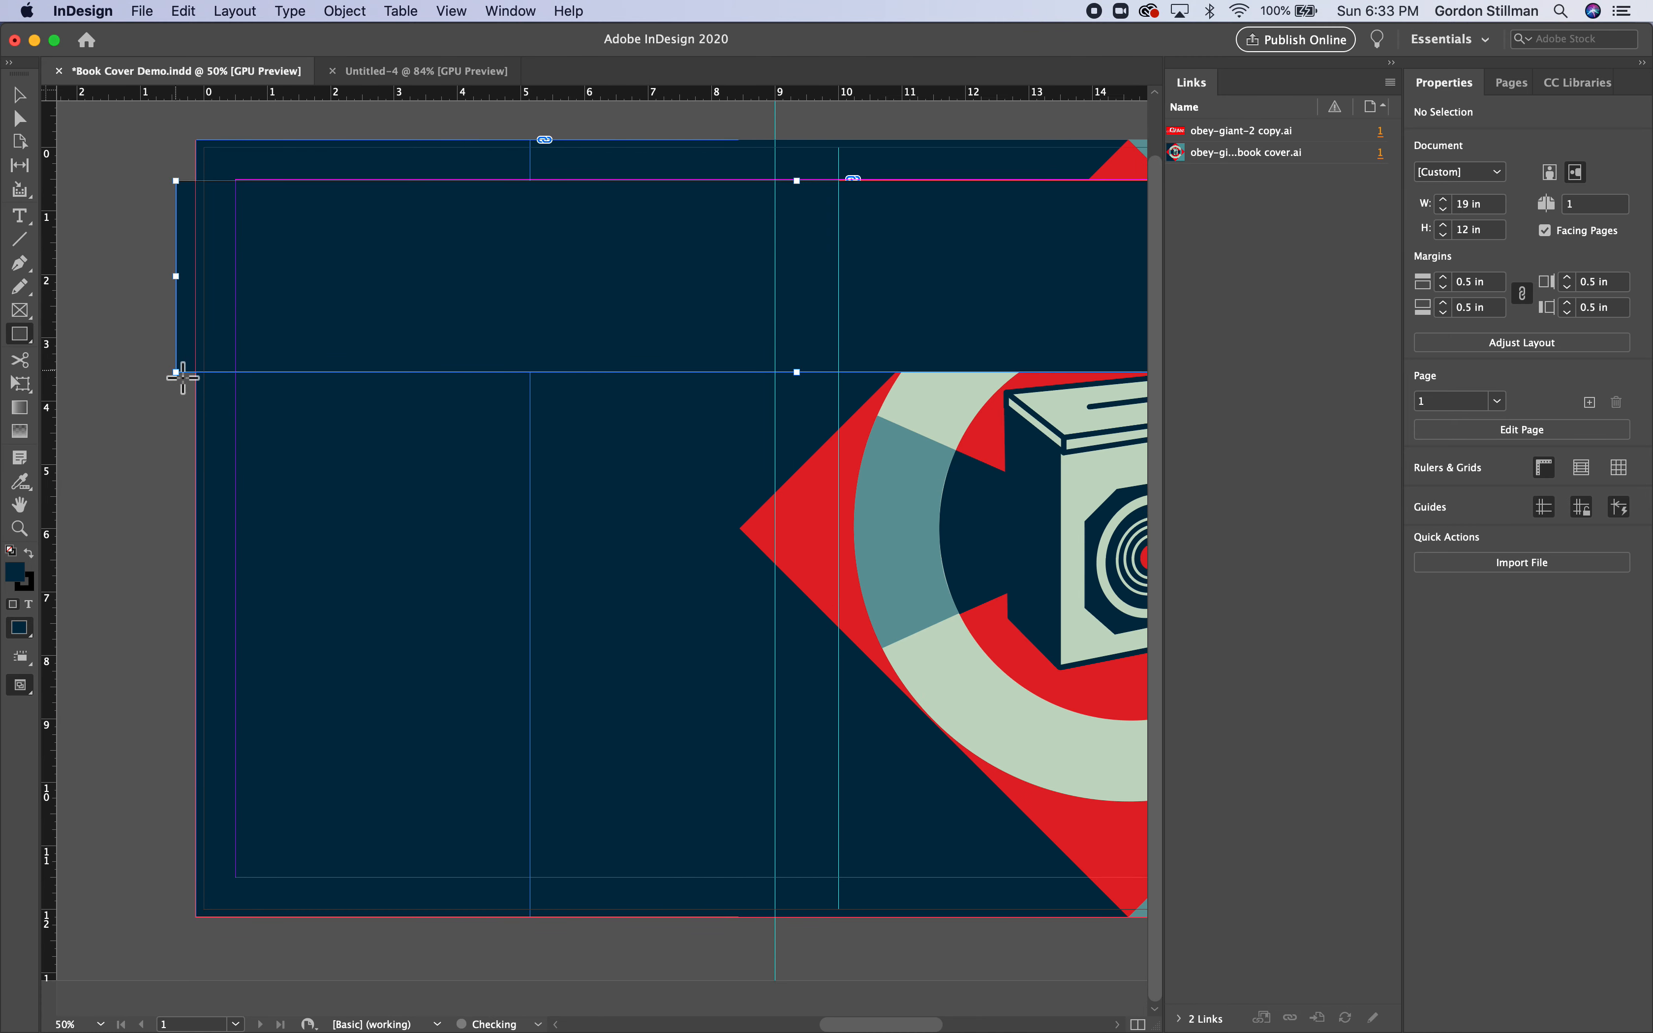
scroll(612, 305, "right", 5)
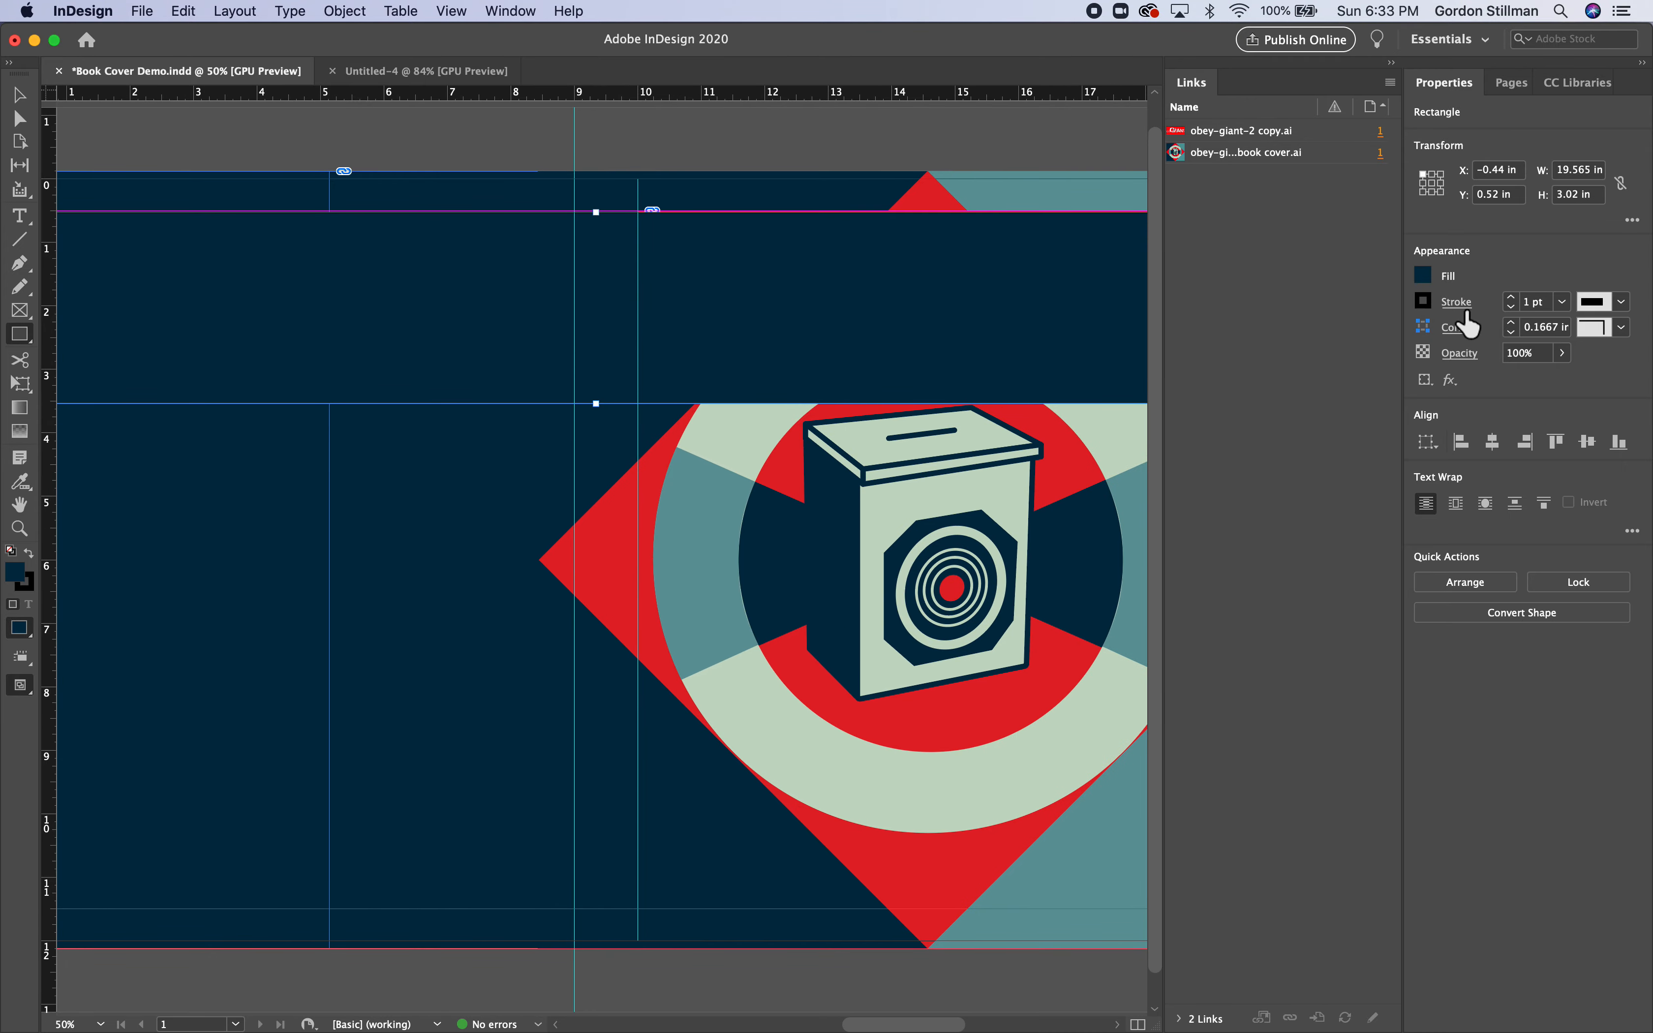
Fill the band rectangle with the red C=0 M=99 swatch from Colorful_Theme and send it one level backward, behind the title artwork
left_click(1430, 278)
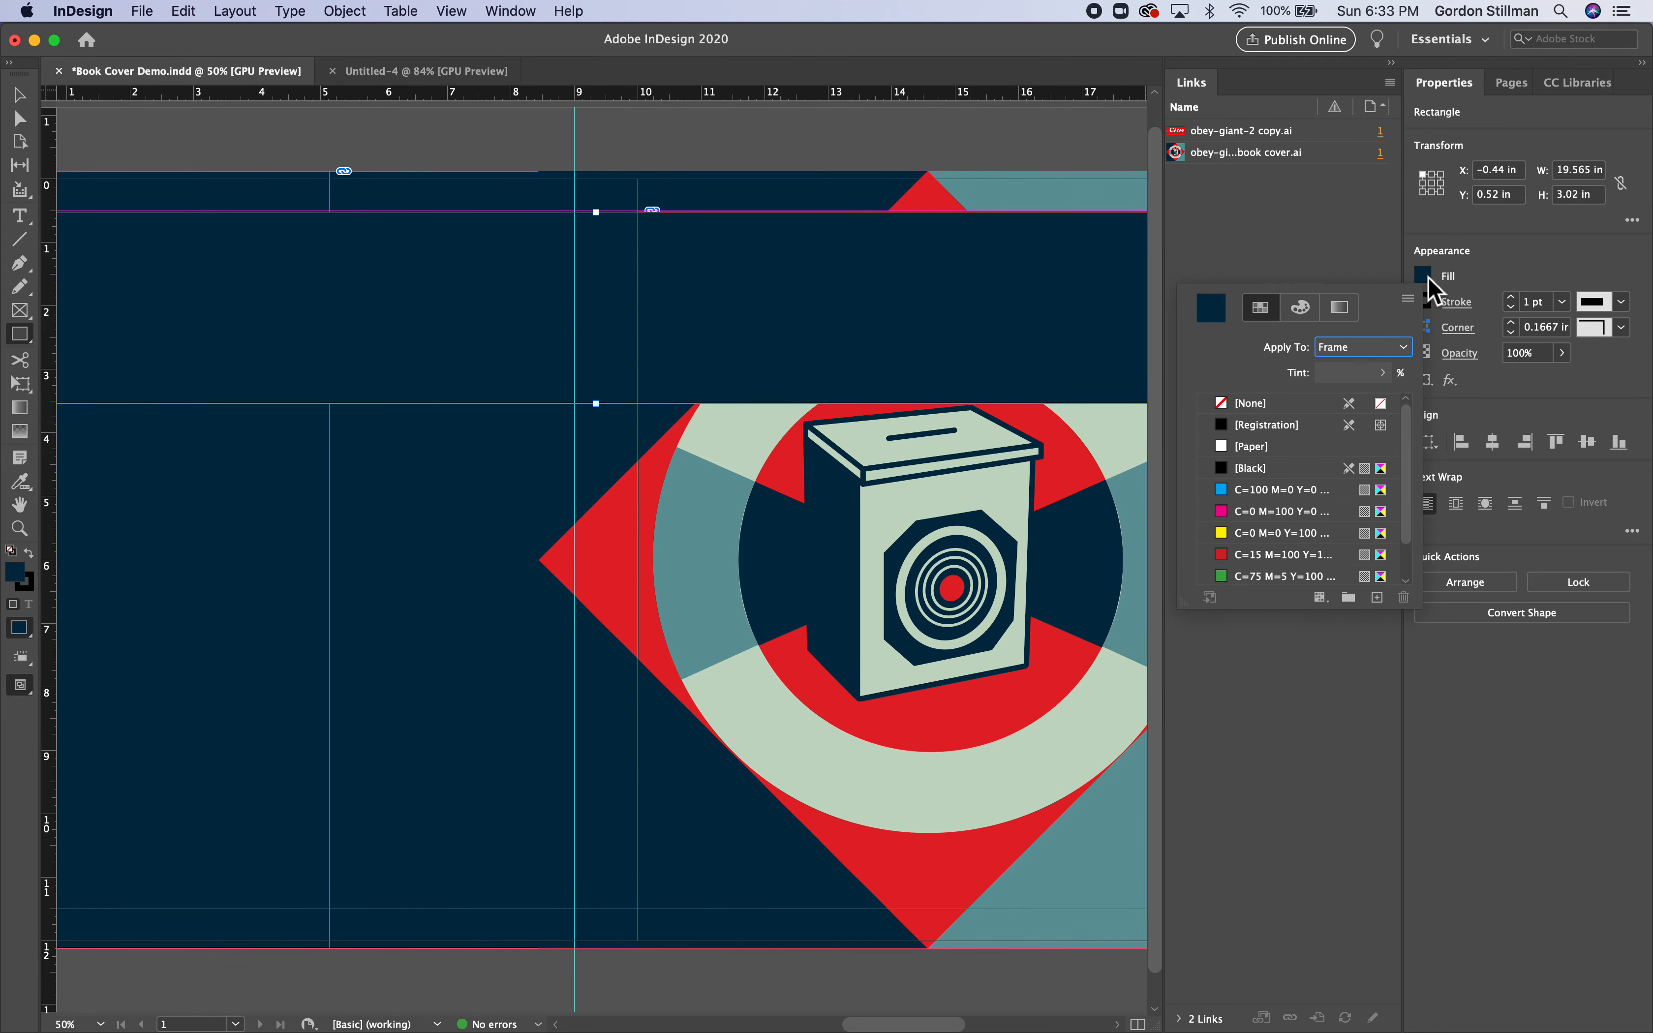
left_click(1206, 576)
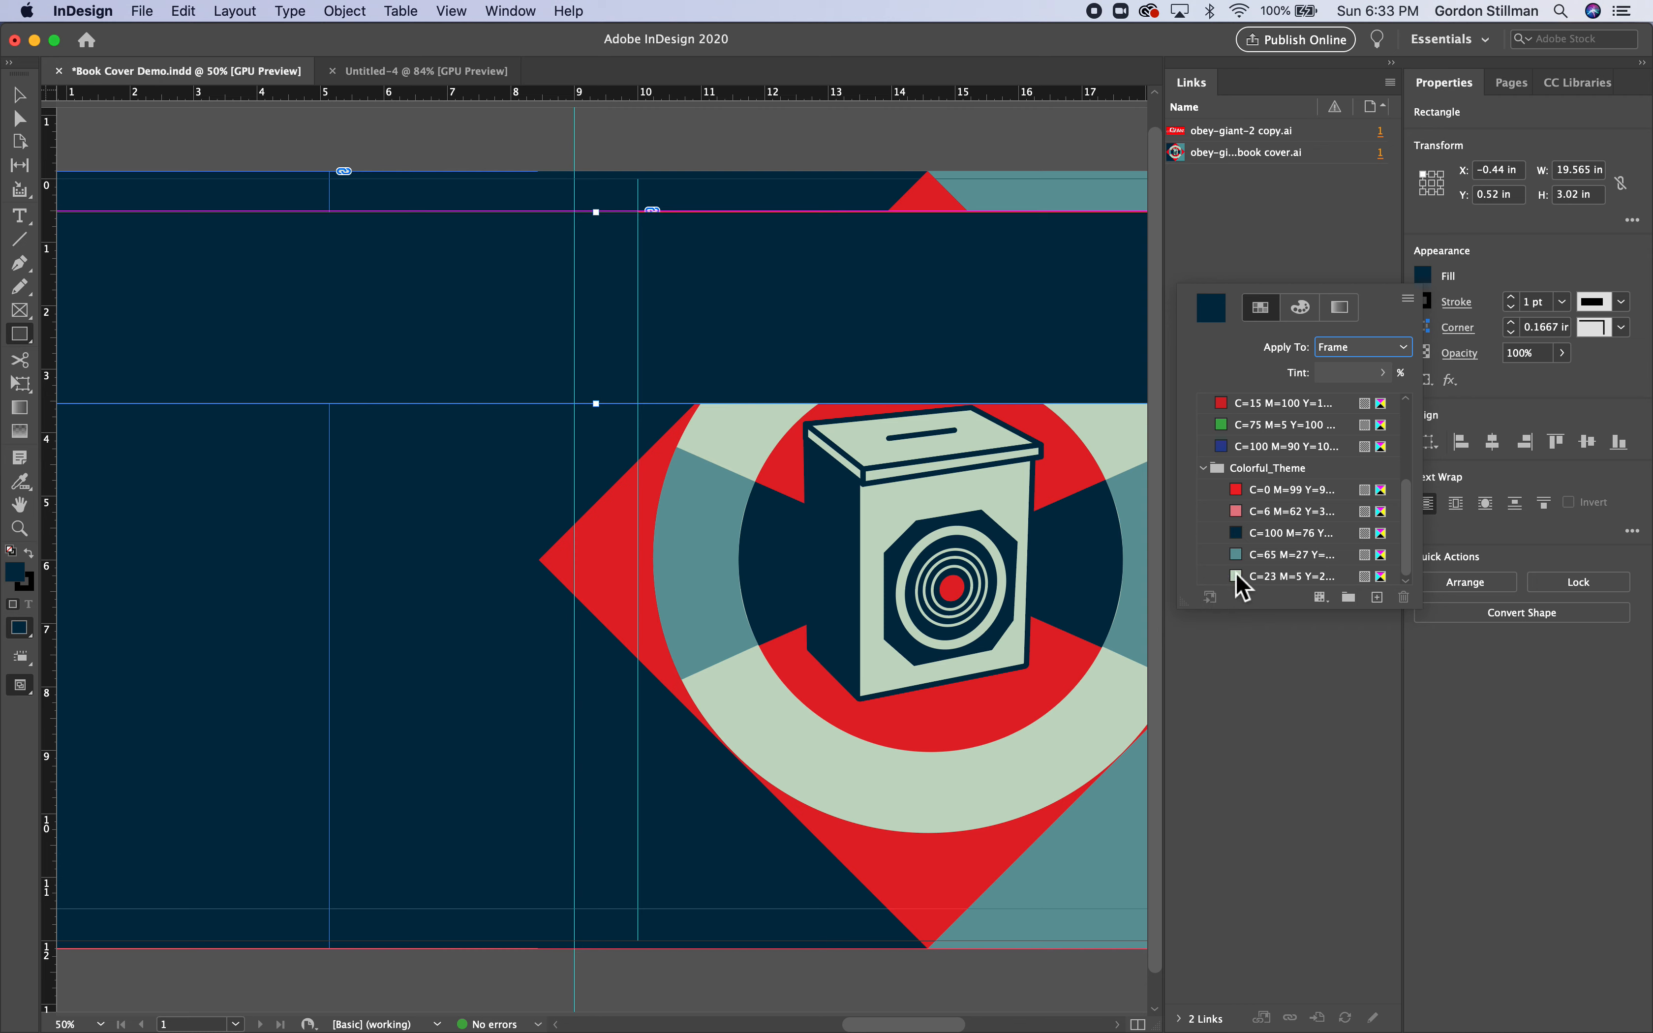
left_click(1290, 490)
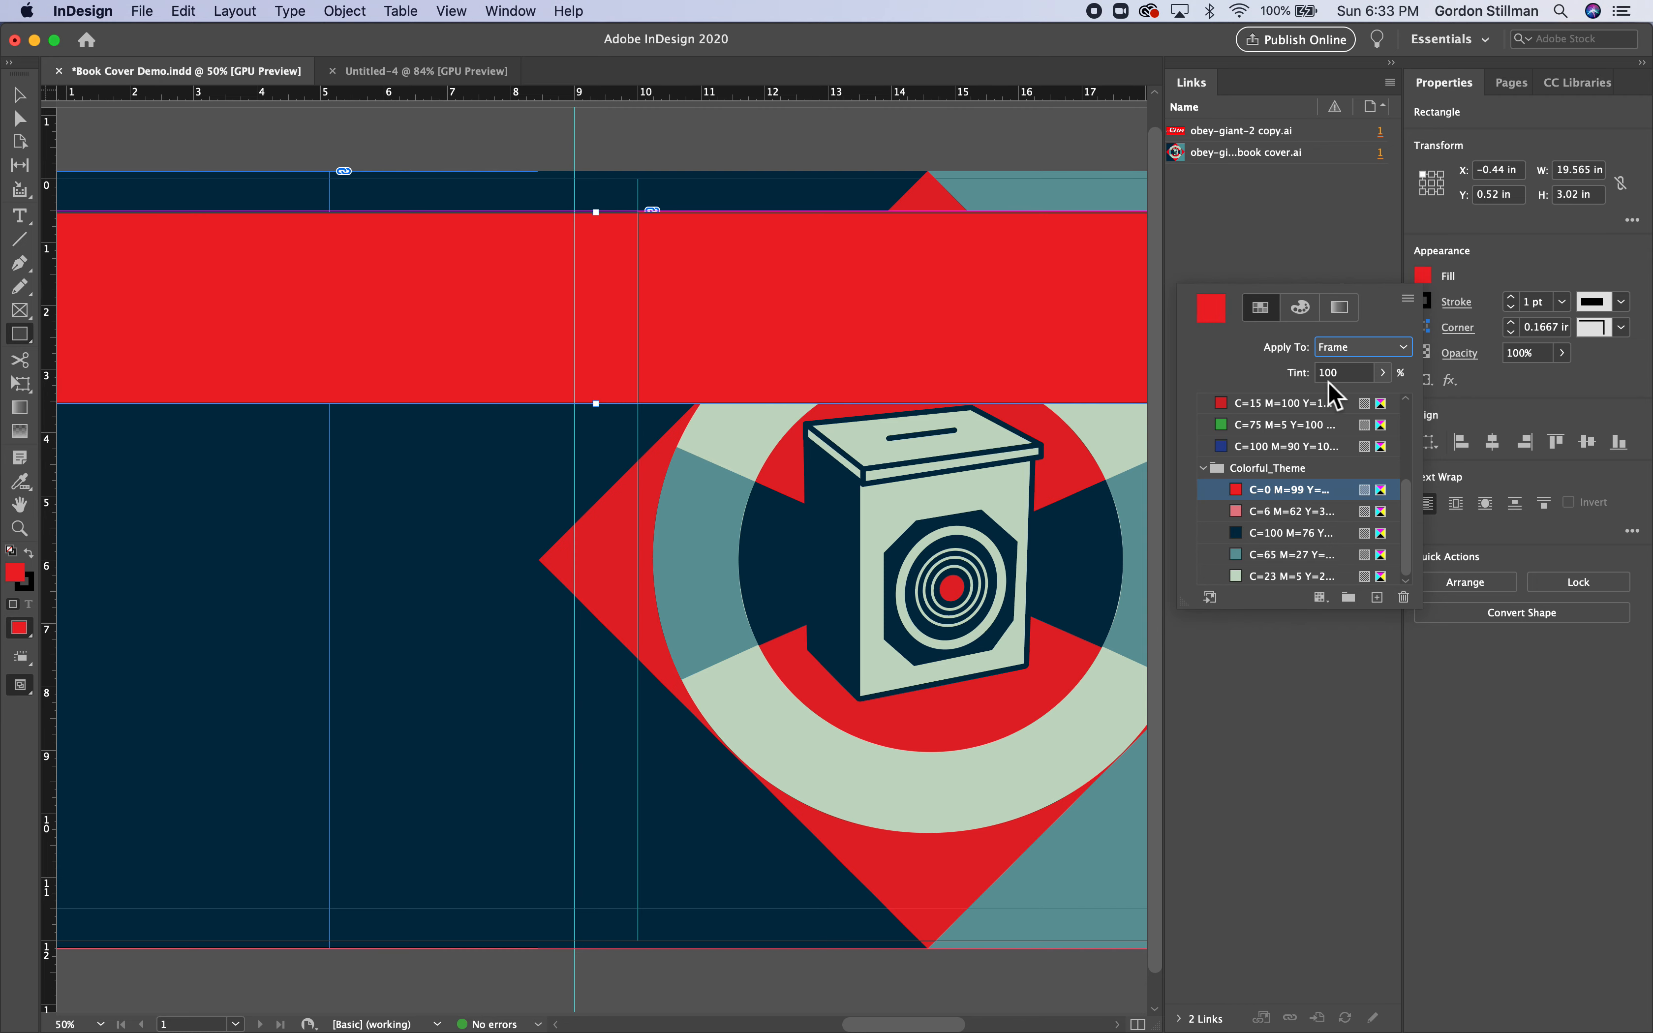
left_click(1460, 589)
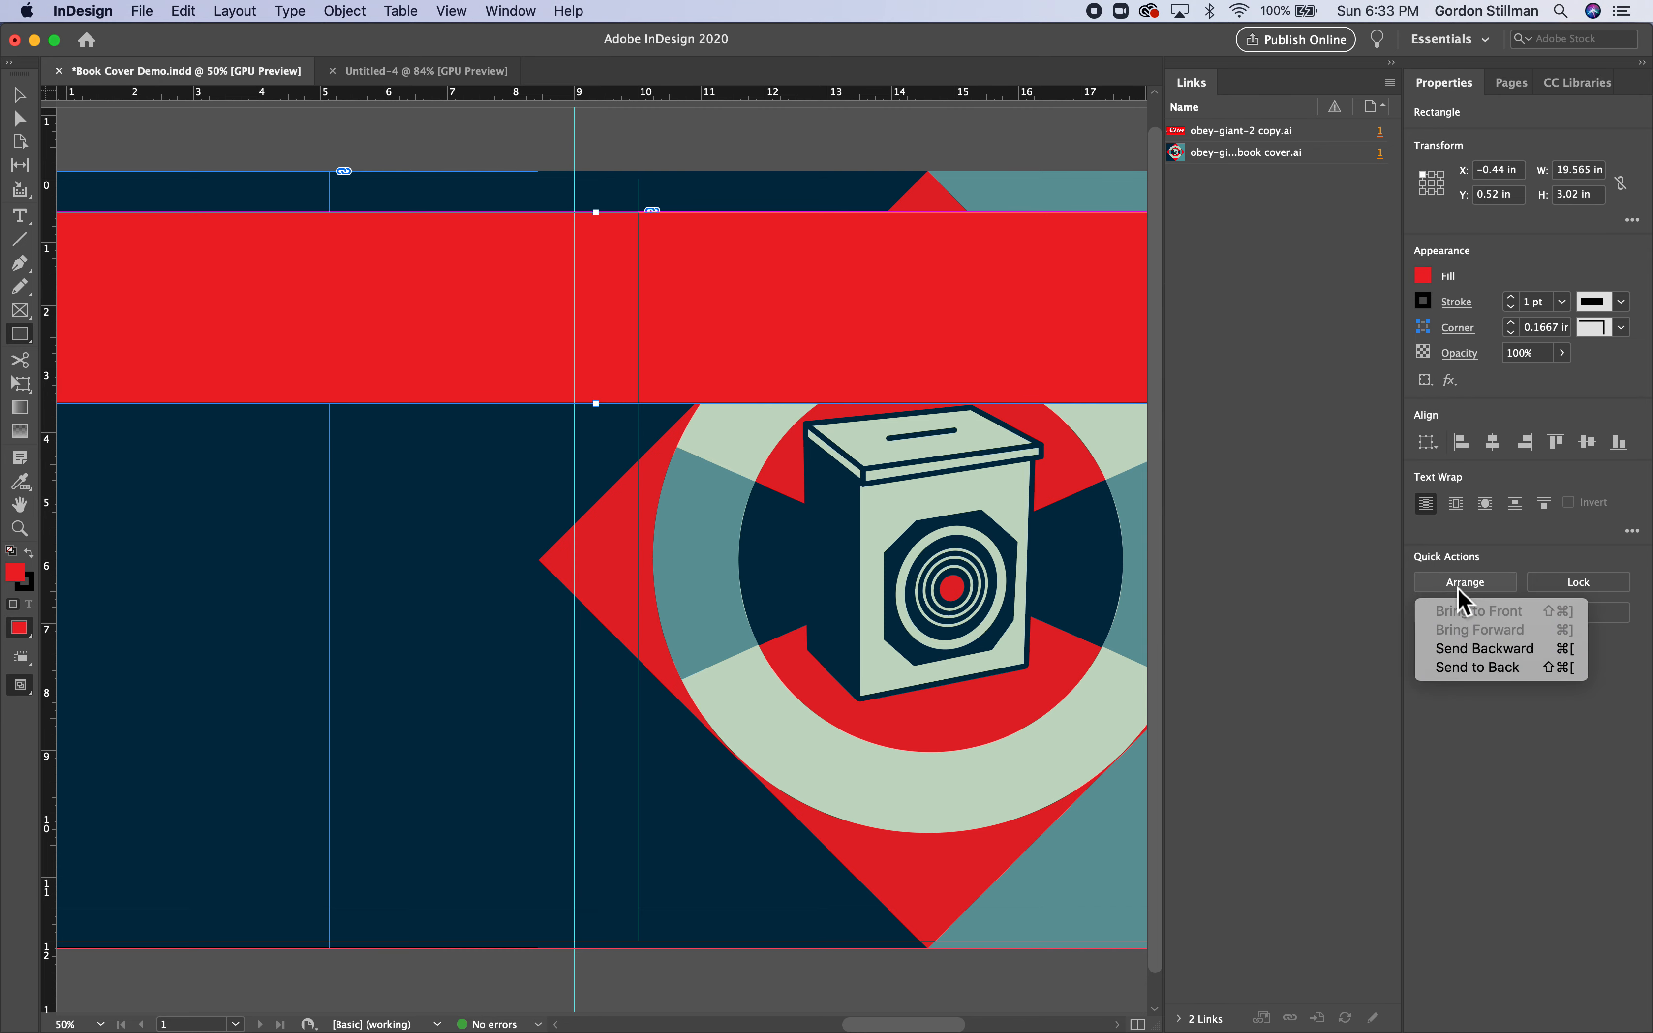
left_click(1491, 649)
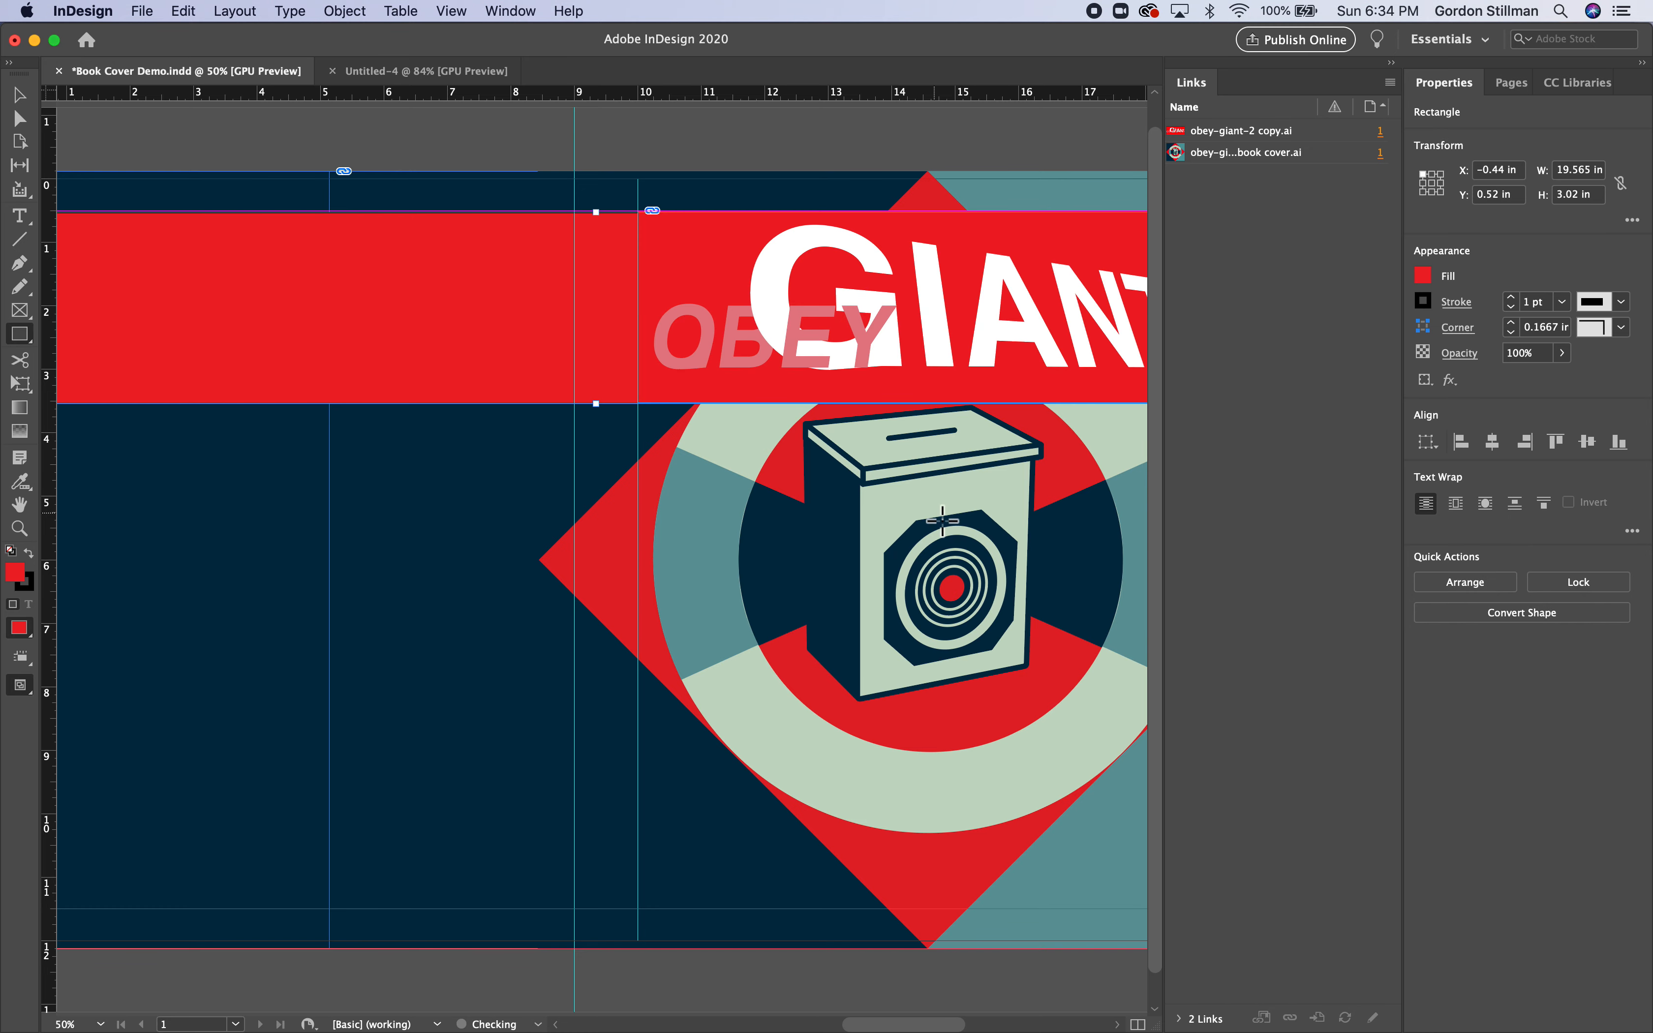
scroll(929, 510, "right", 5)
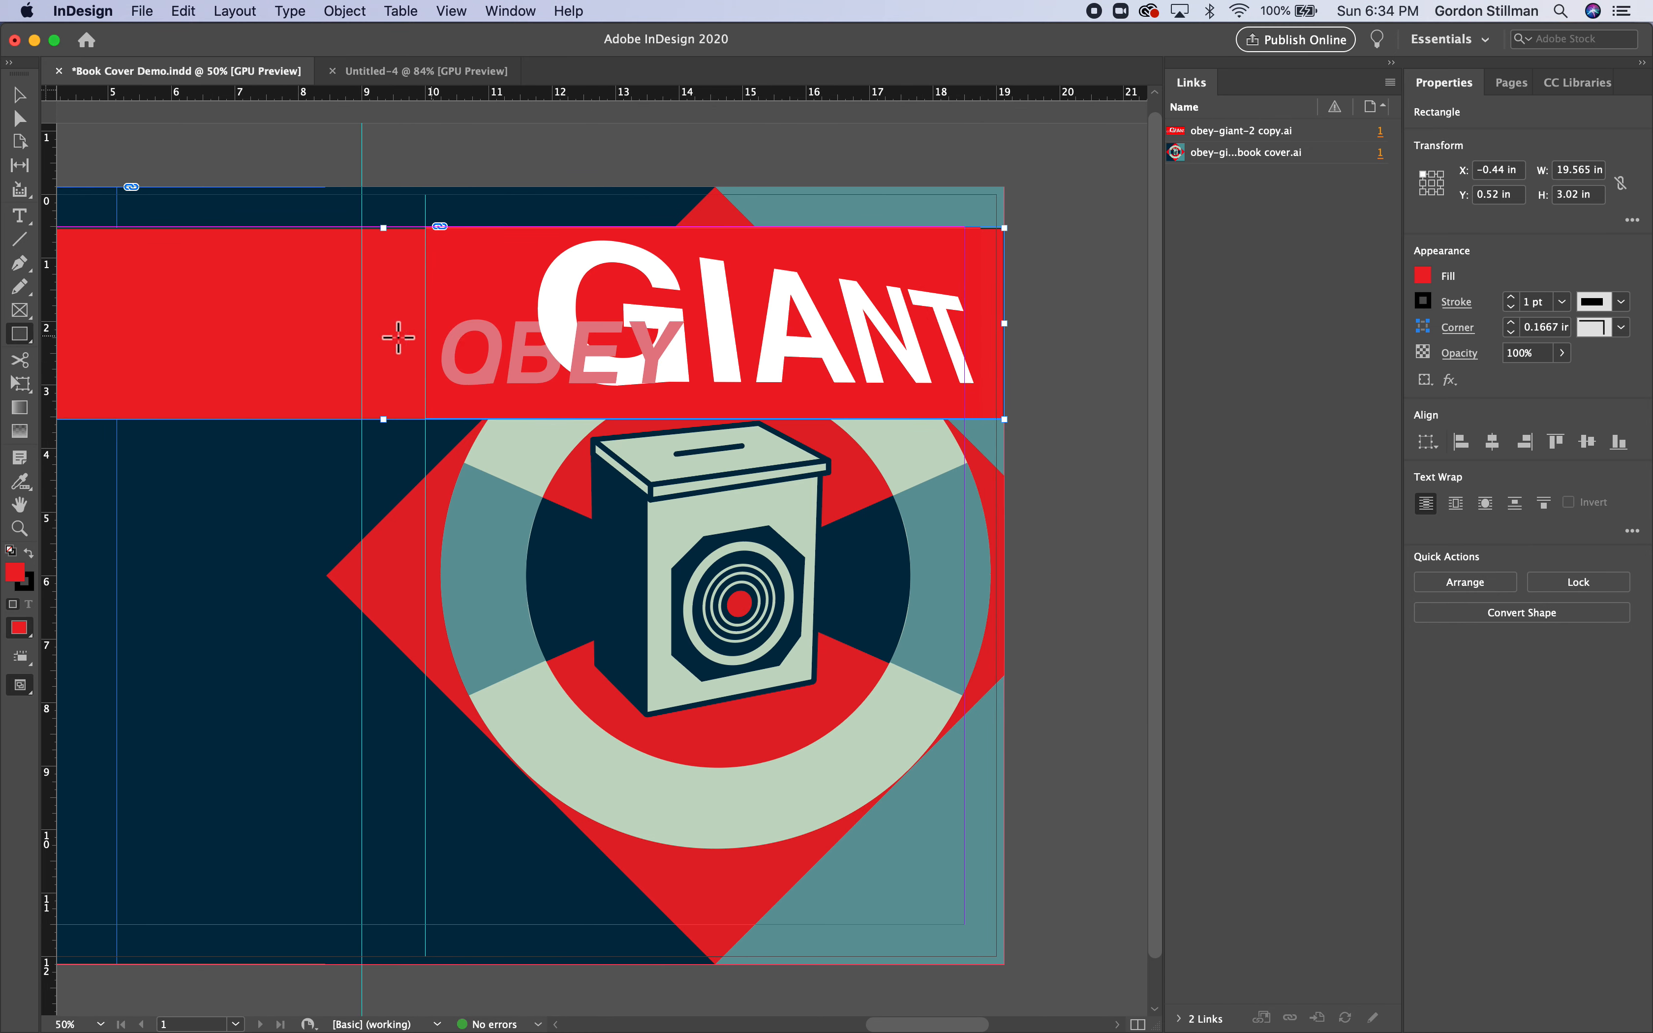
left_click(19, 96)
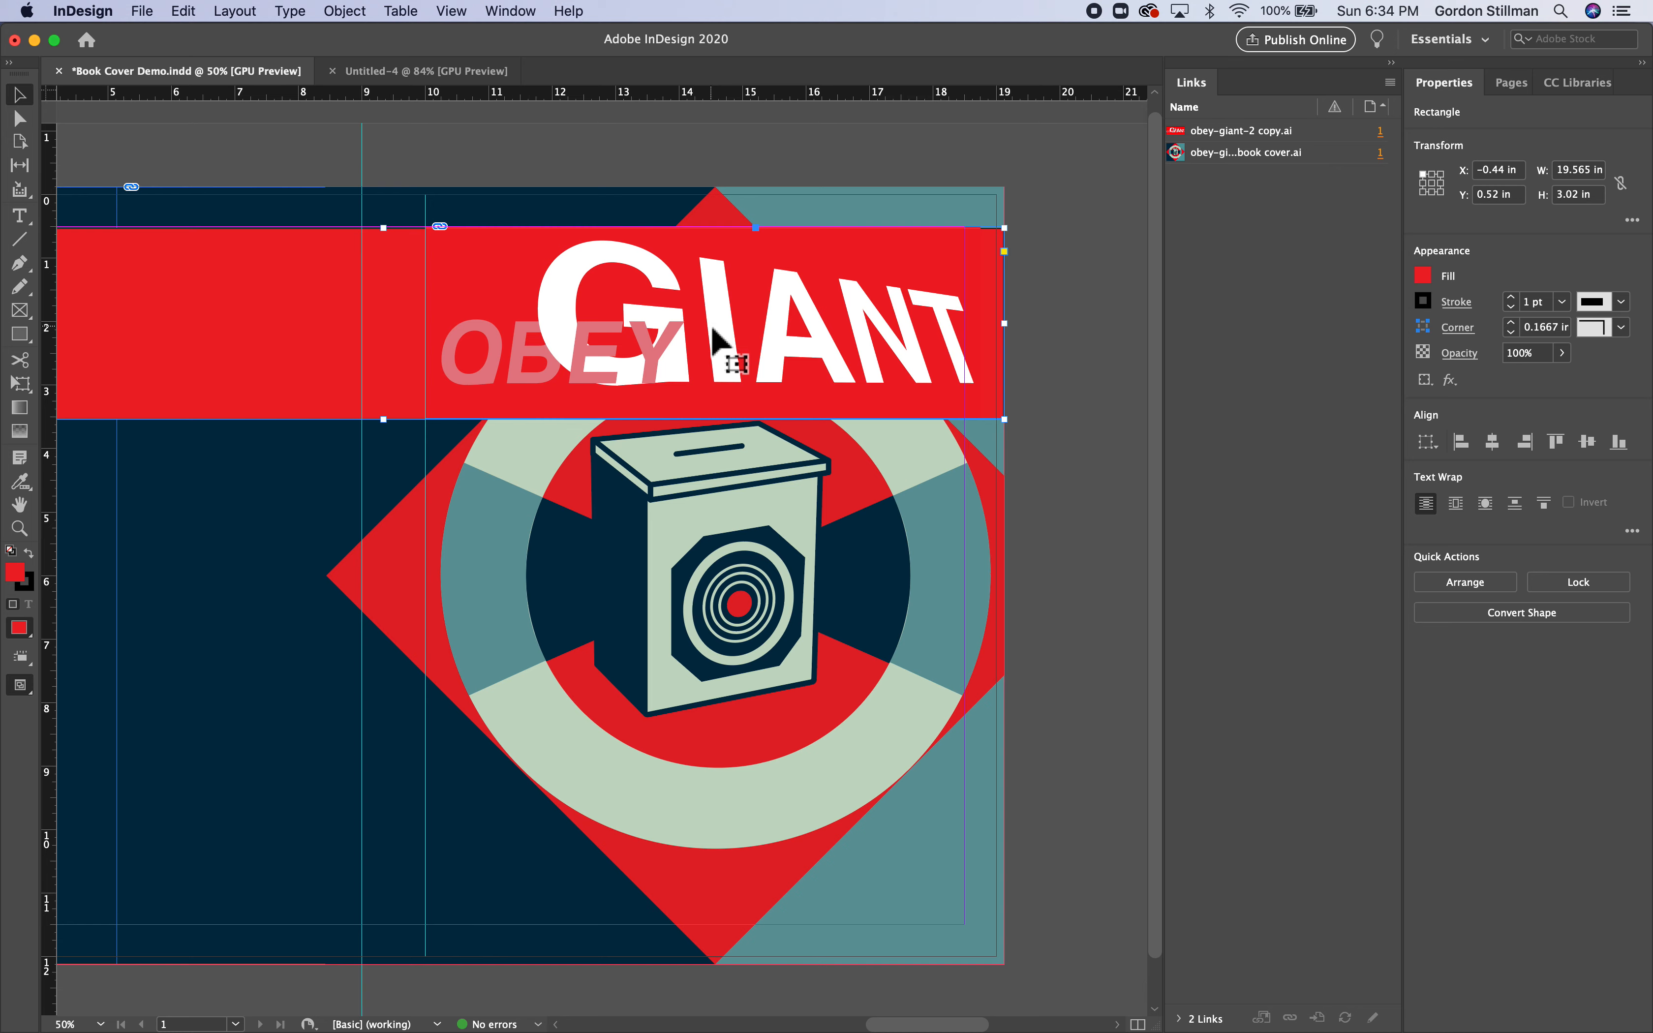
mouse_move(497, 1025)
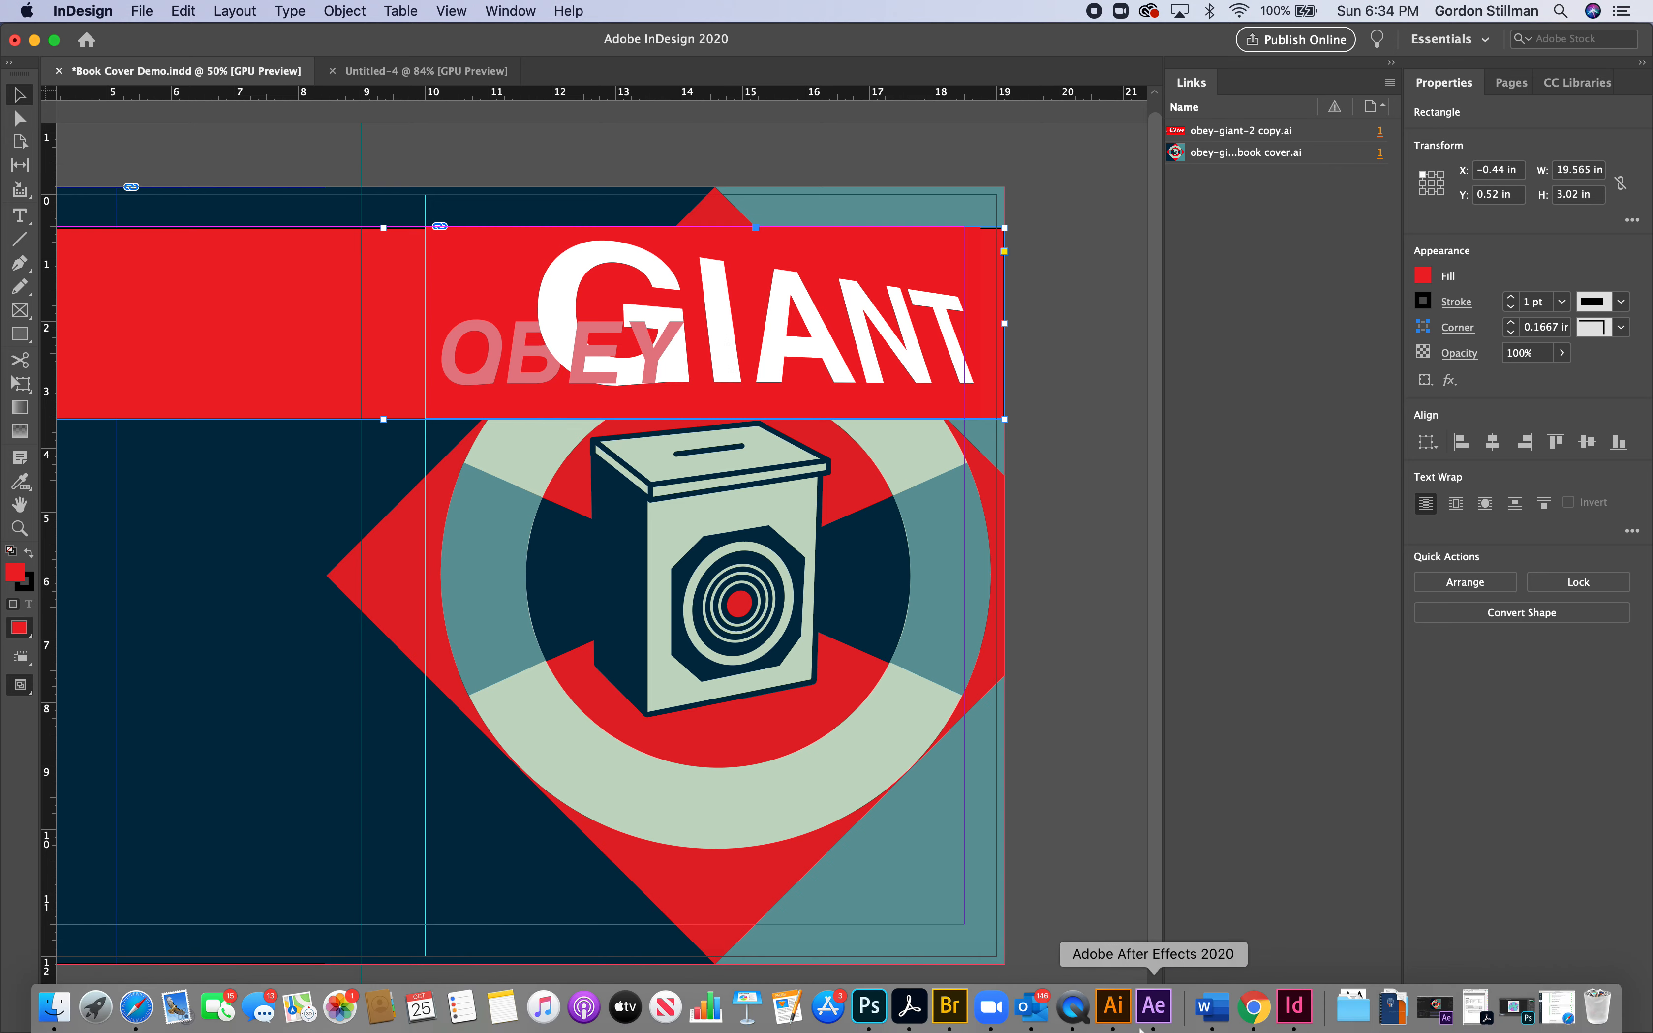
left_click(1122, 1017)
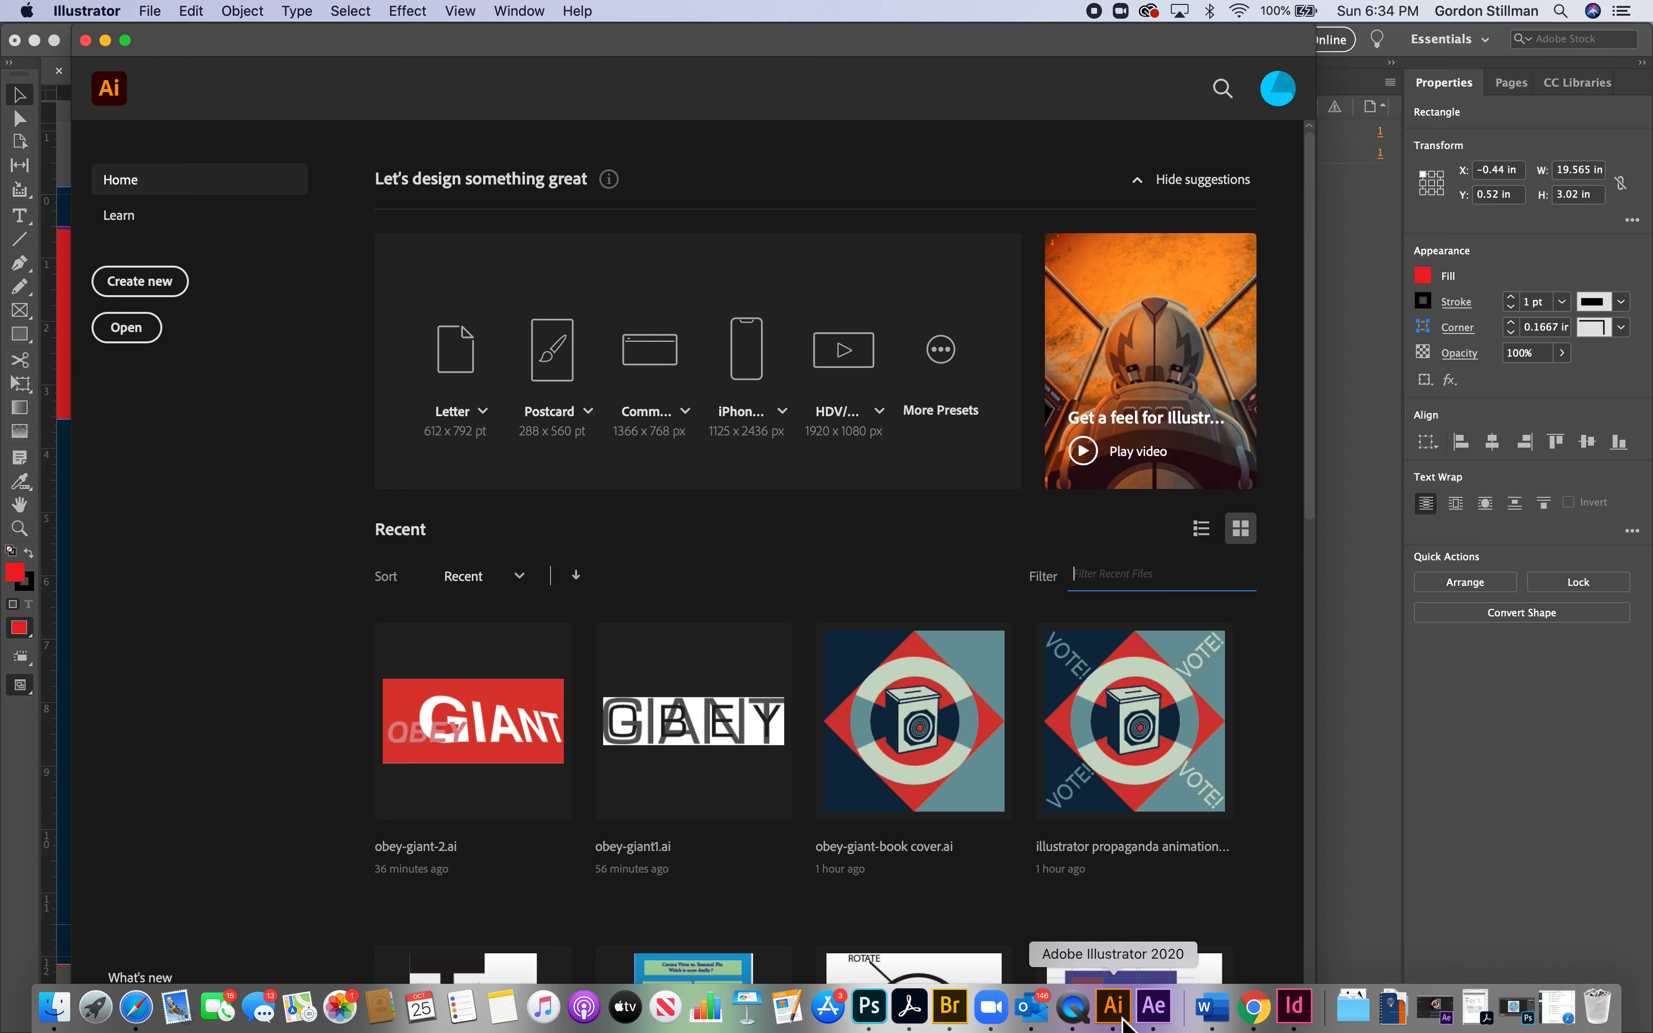
left_click(489, 757)
left_click(783, 562)
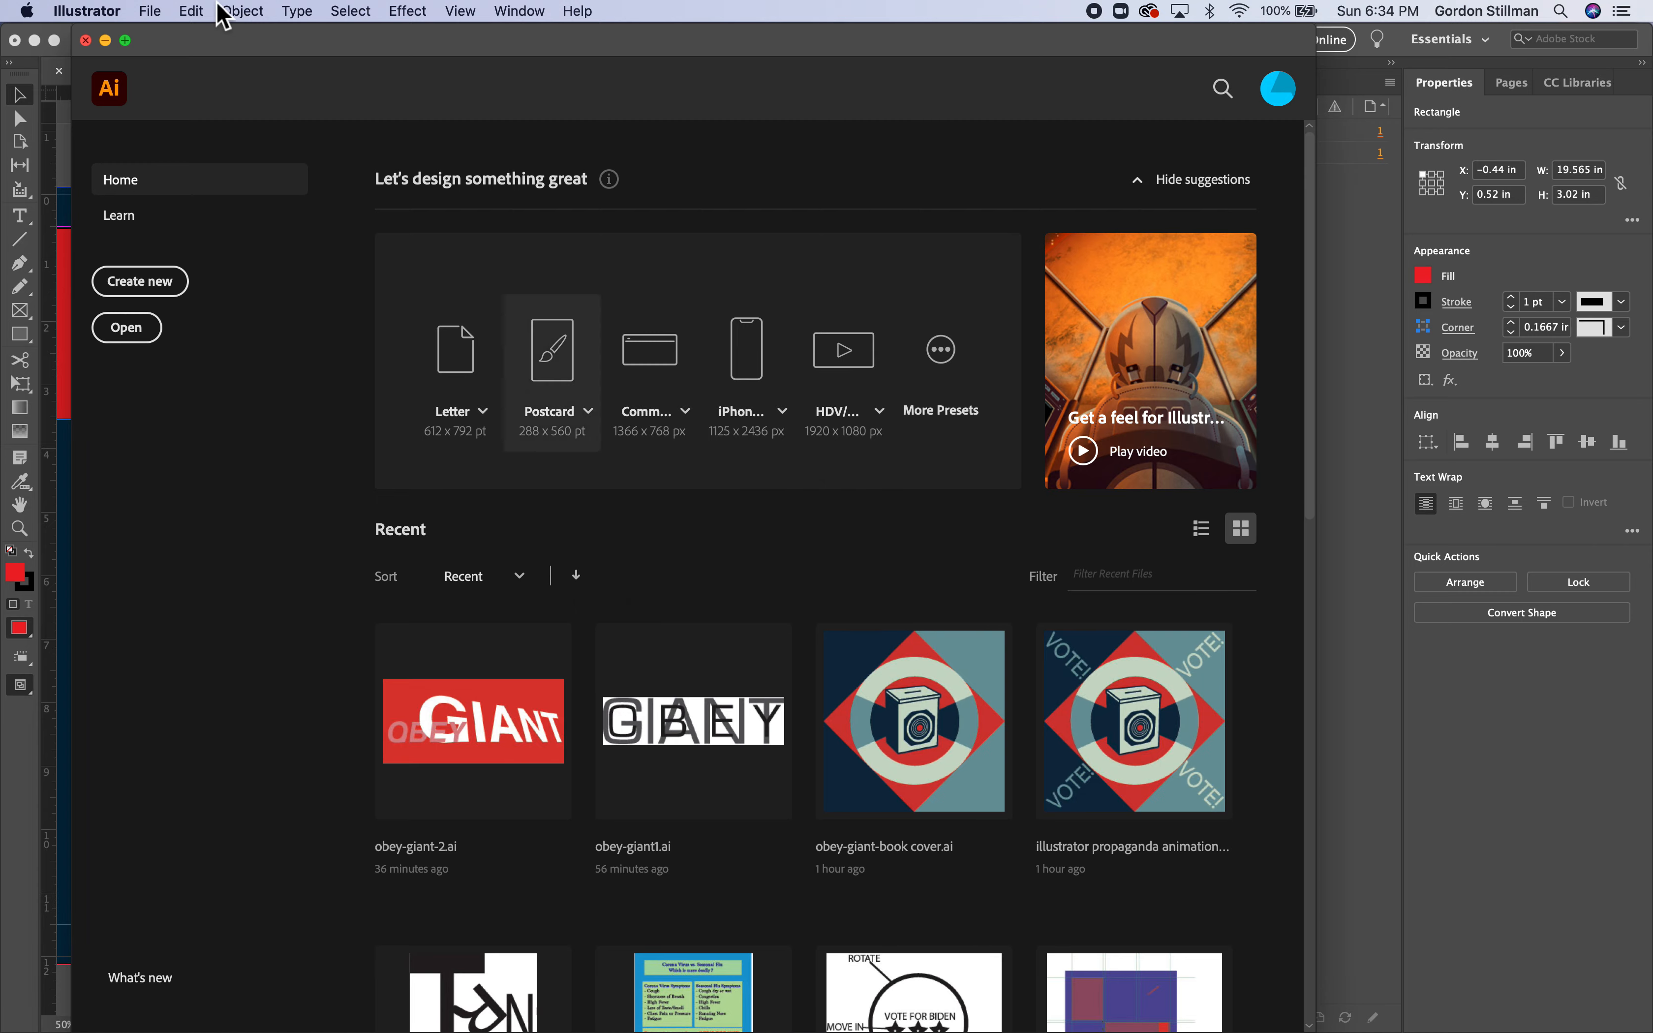
left_click(106, 41)
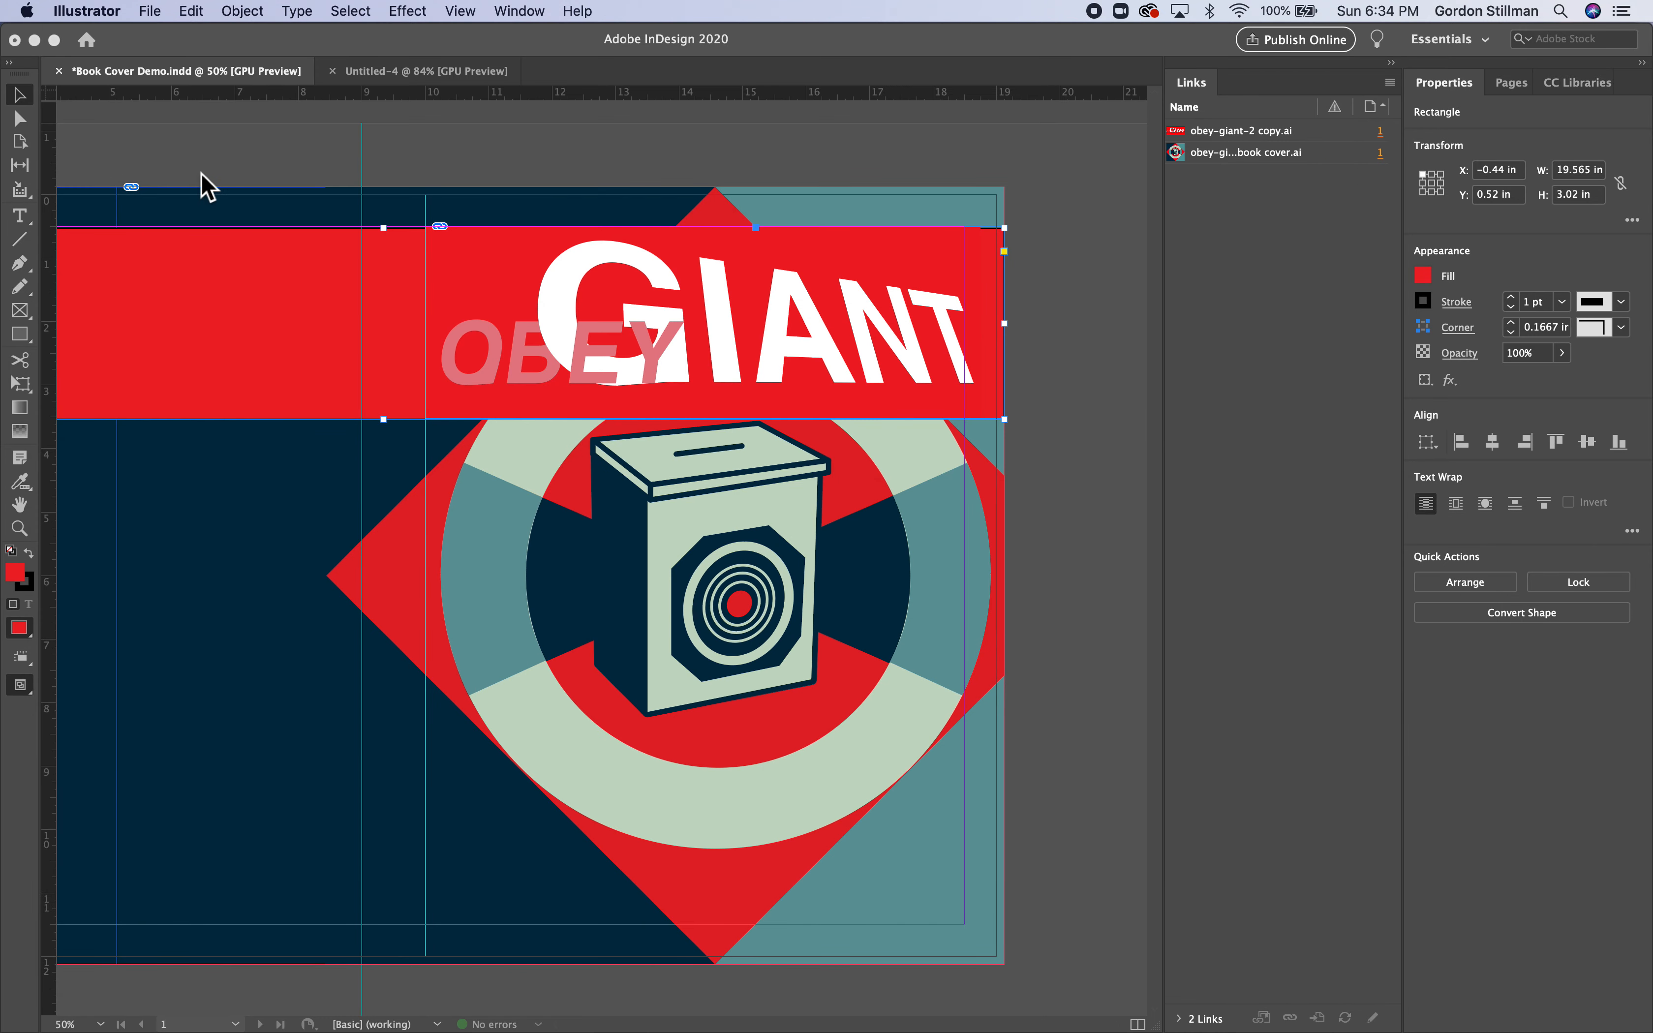
Switch to Finder and open obey-giant-2 copy.ai from the Book Cover Demo Folder in Illustrator
key("super+Tab")
key("super+Tab")
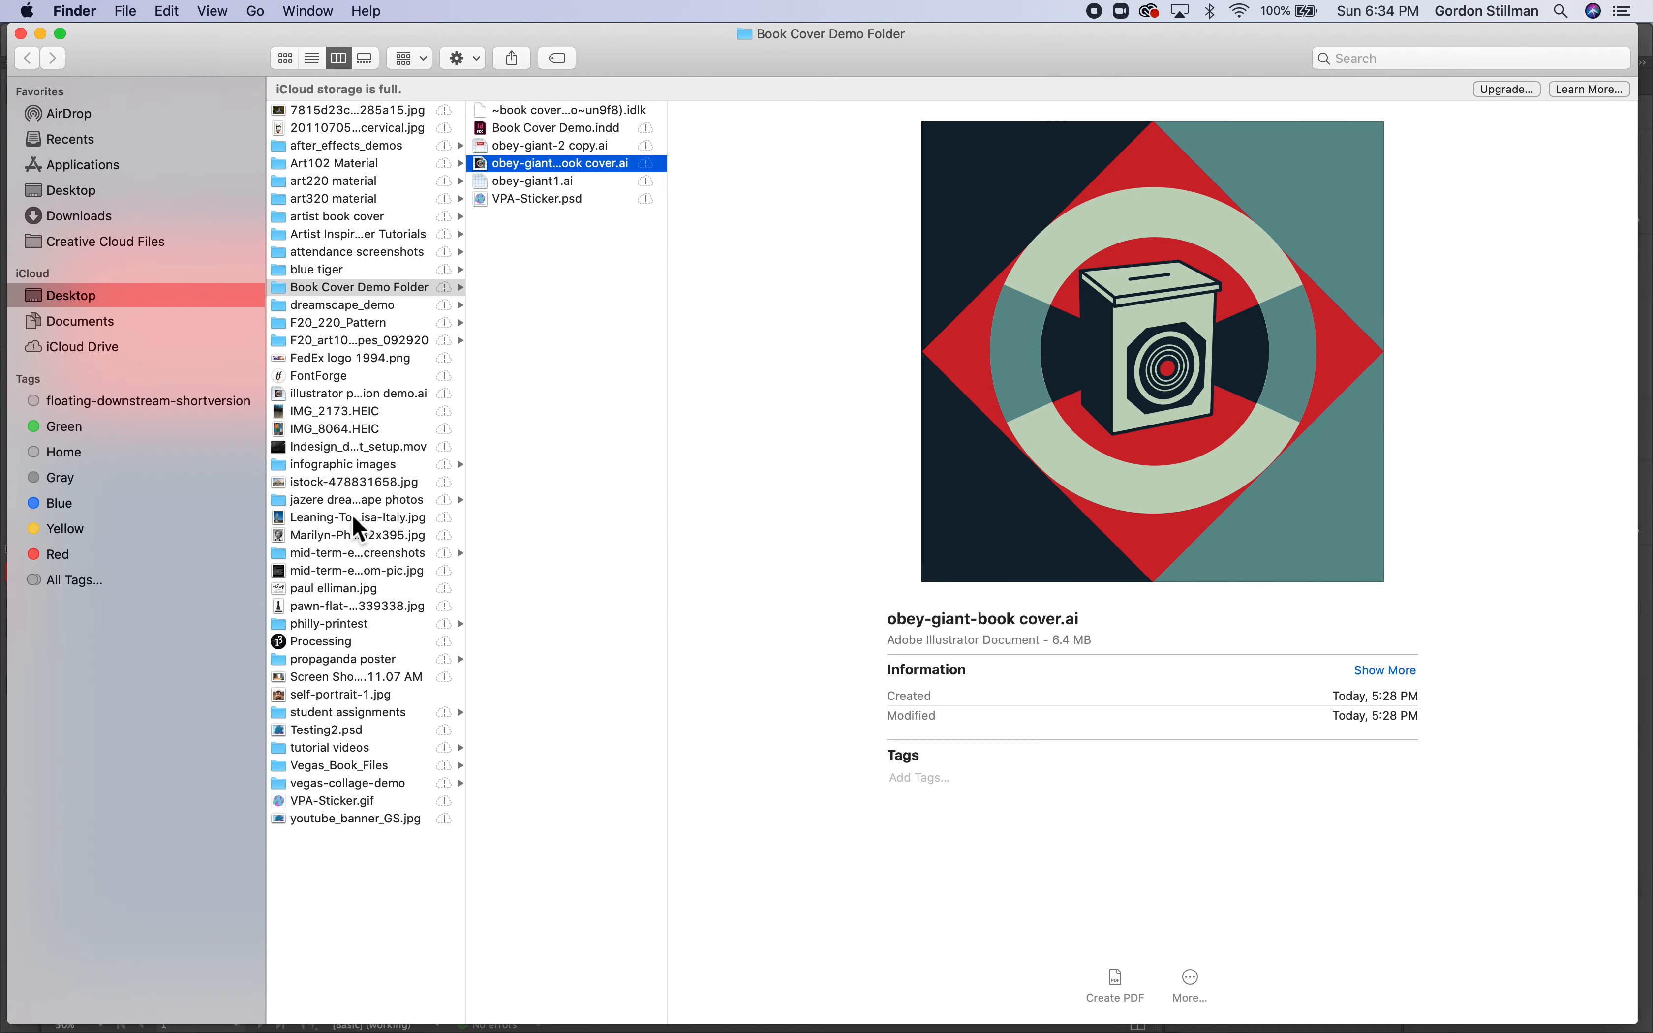
left_click(554, 147)
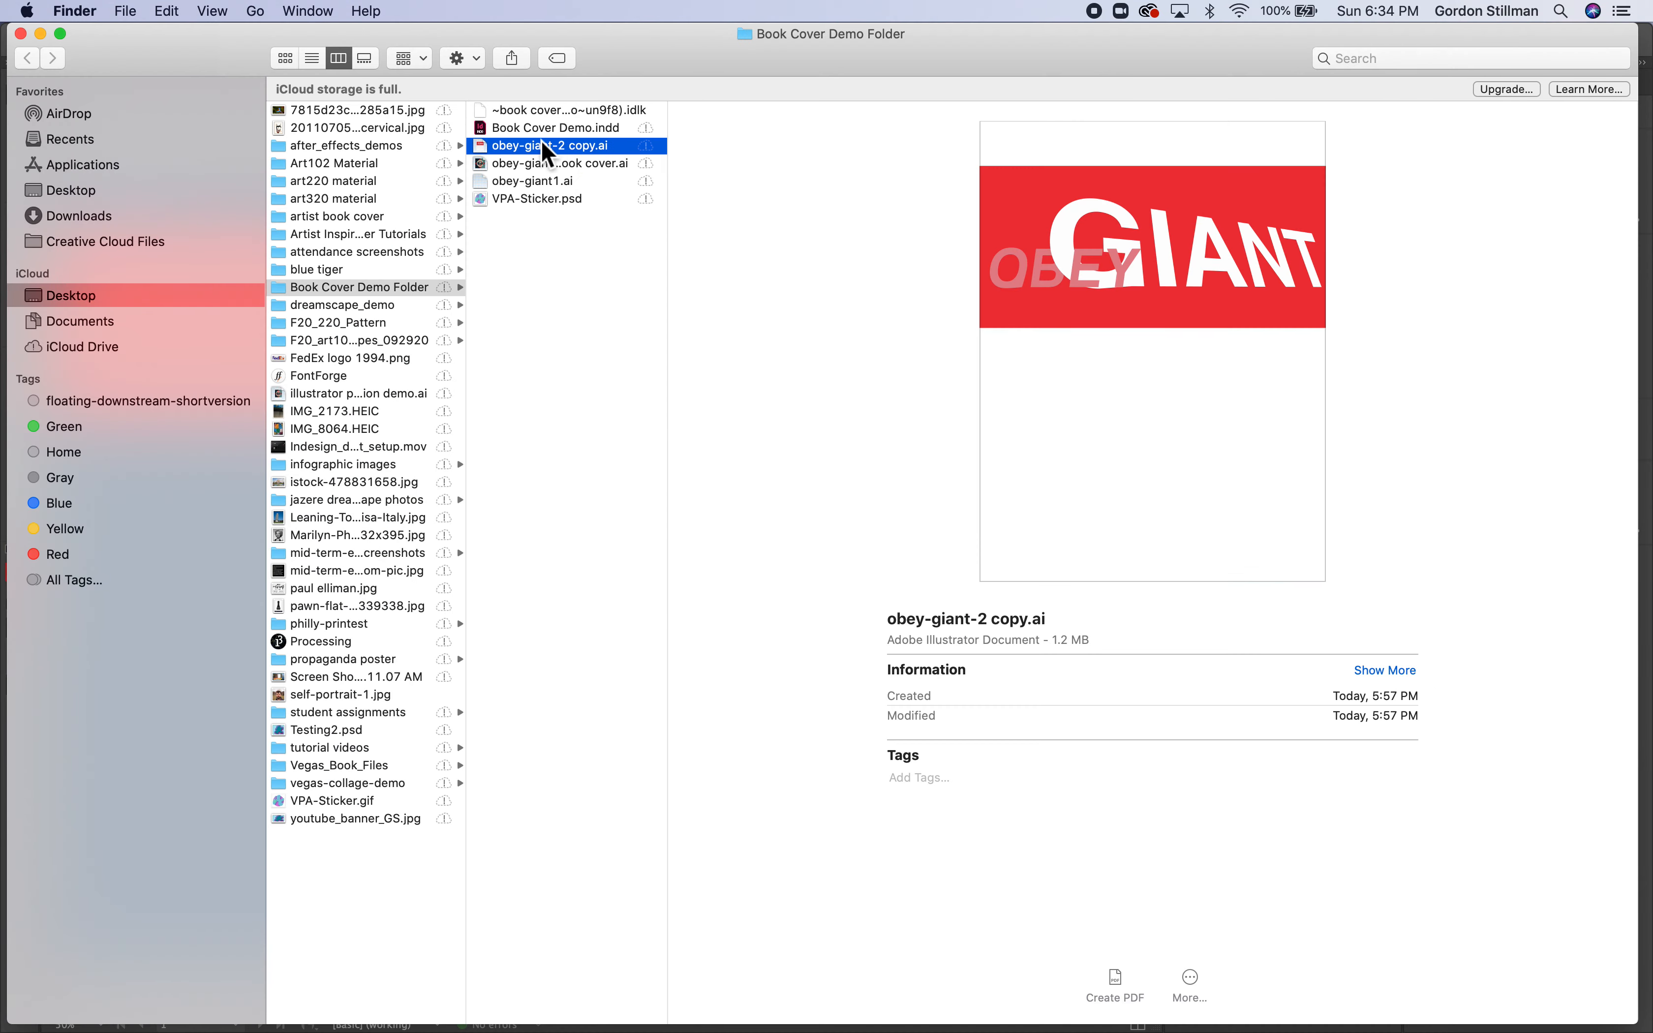
double_click(545, 145)
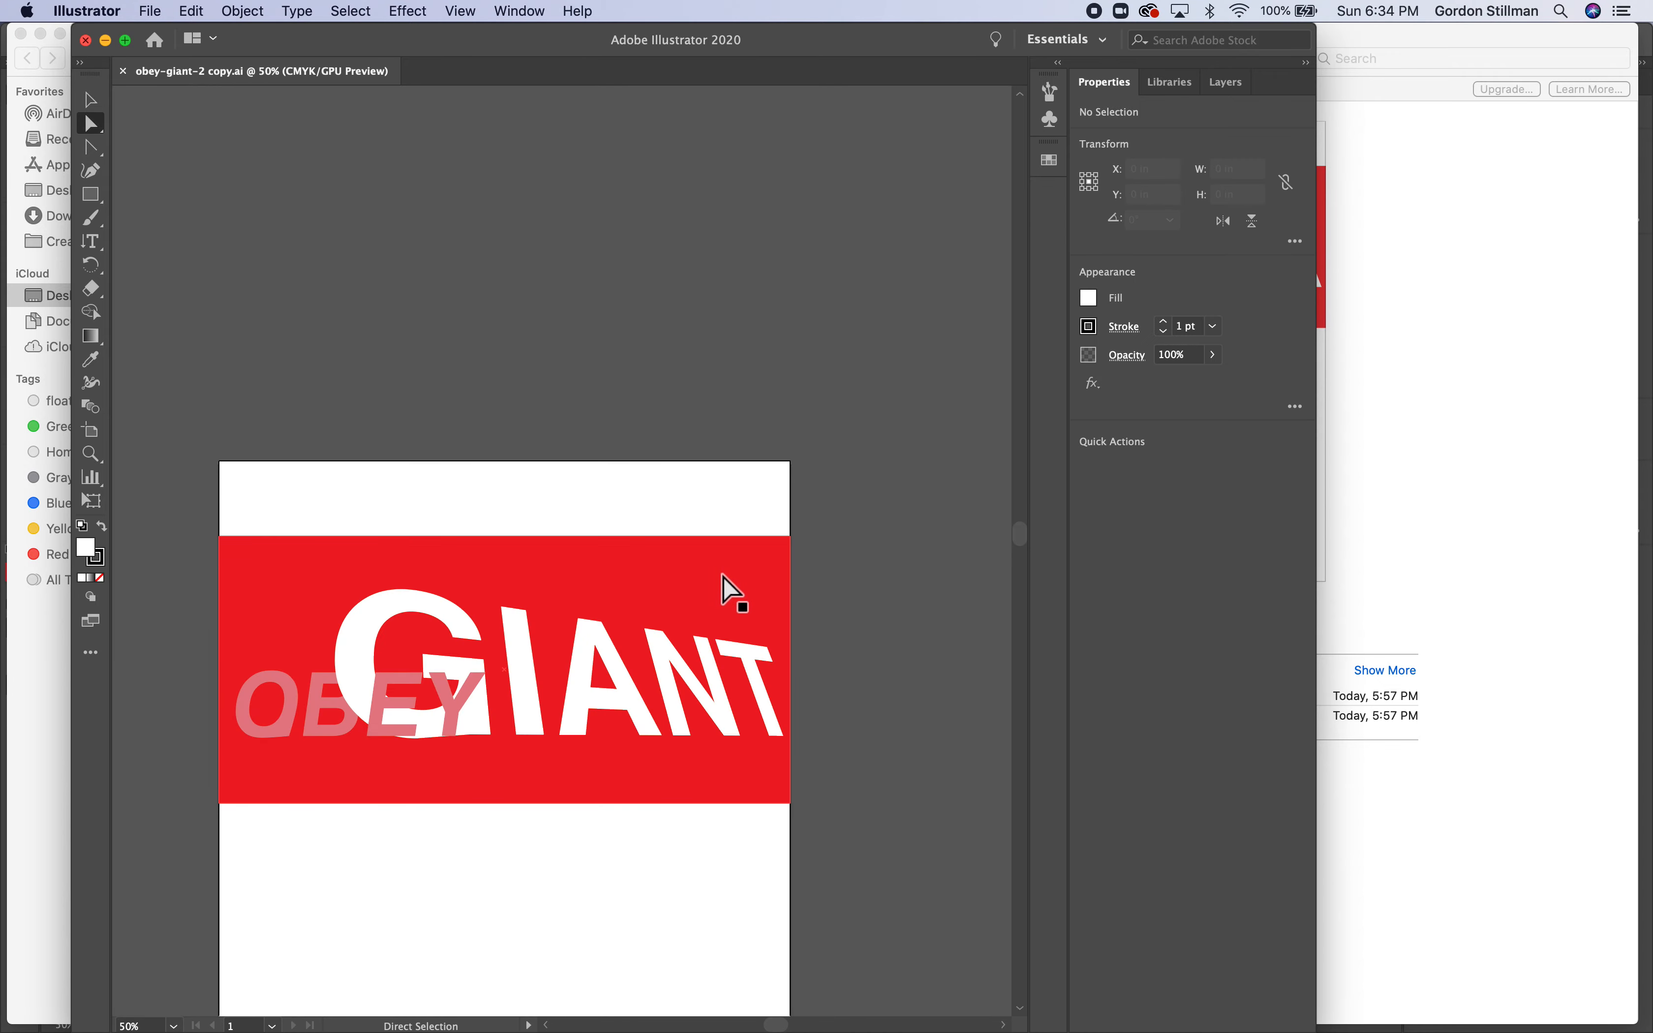
Shrink the artboard's height to the upper and lower edges of the red banner, making it 9 by 4.21 in
scroll(722, 575, "down", 8)
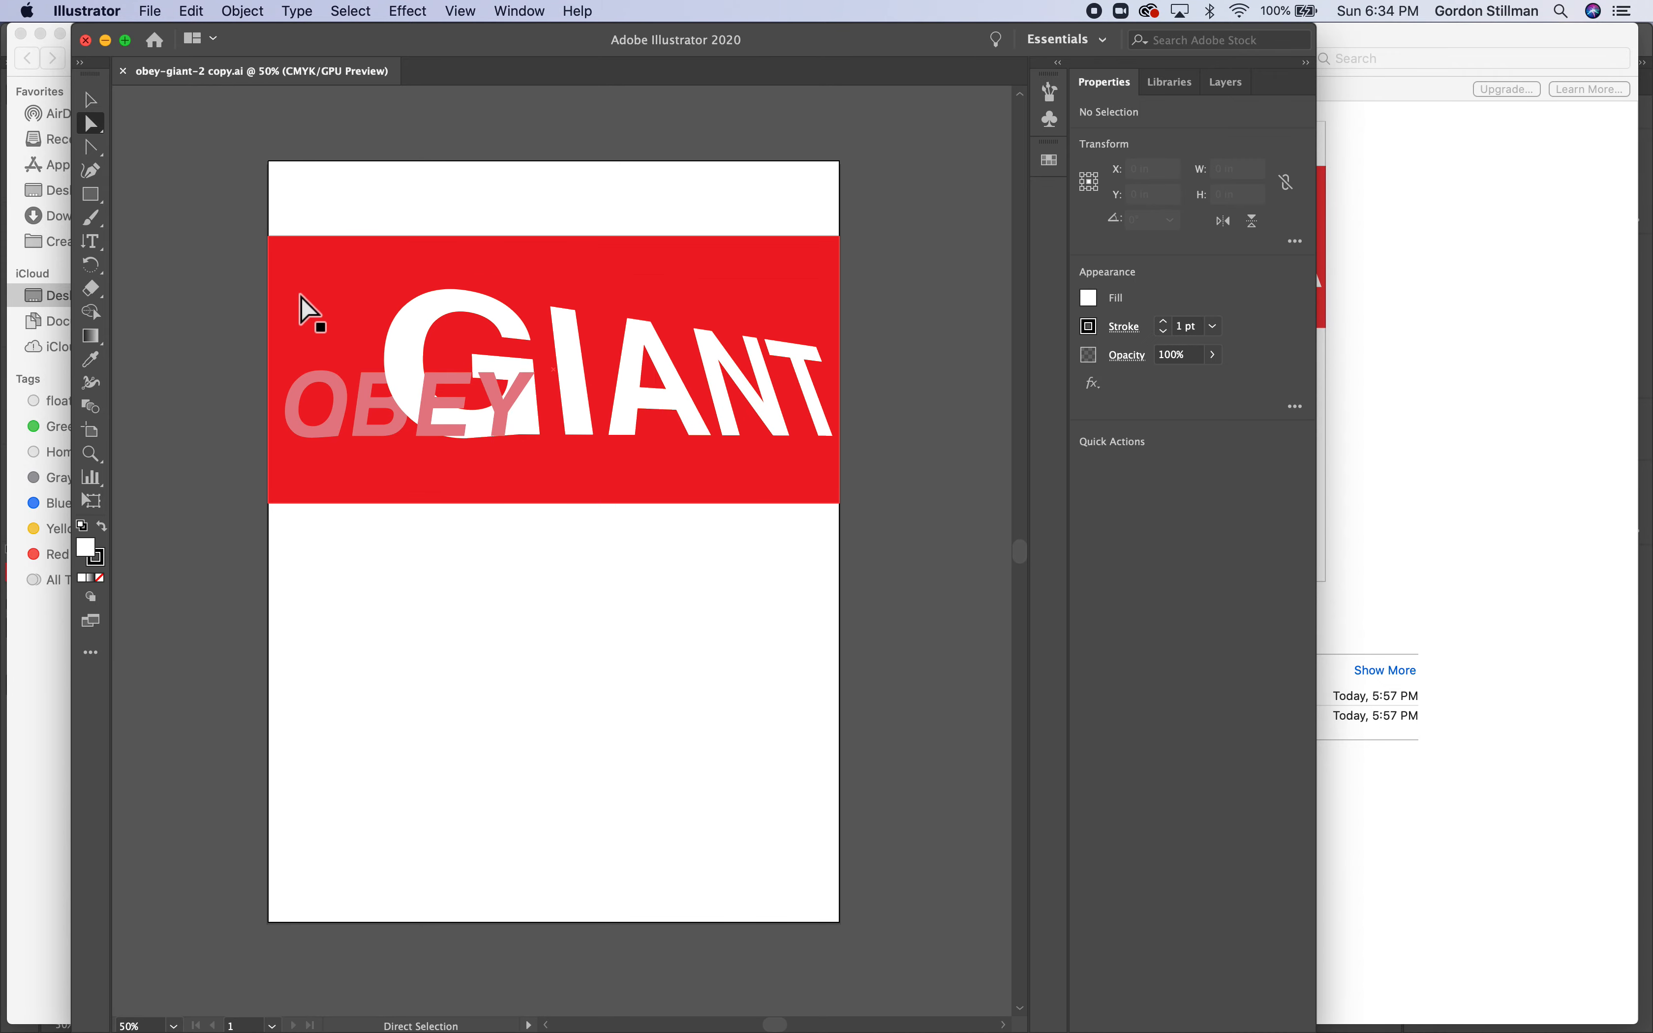
left_click(91, 430)
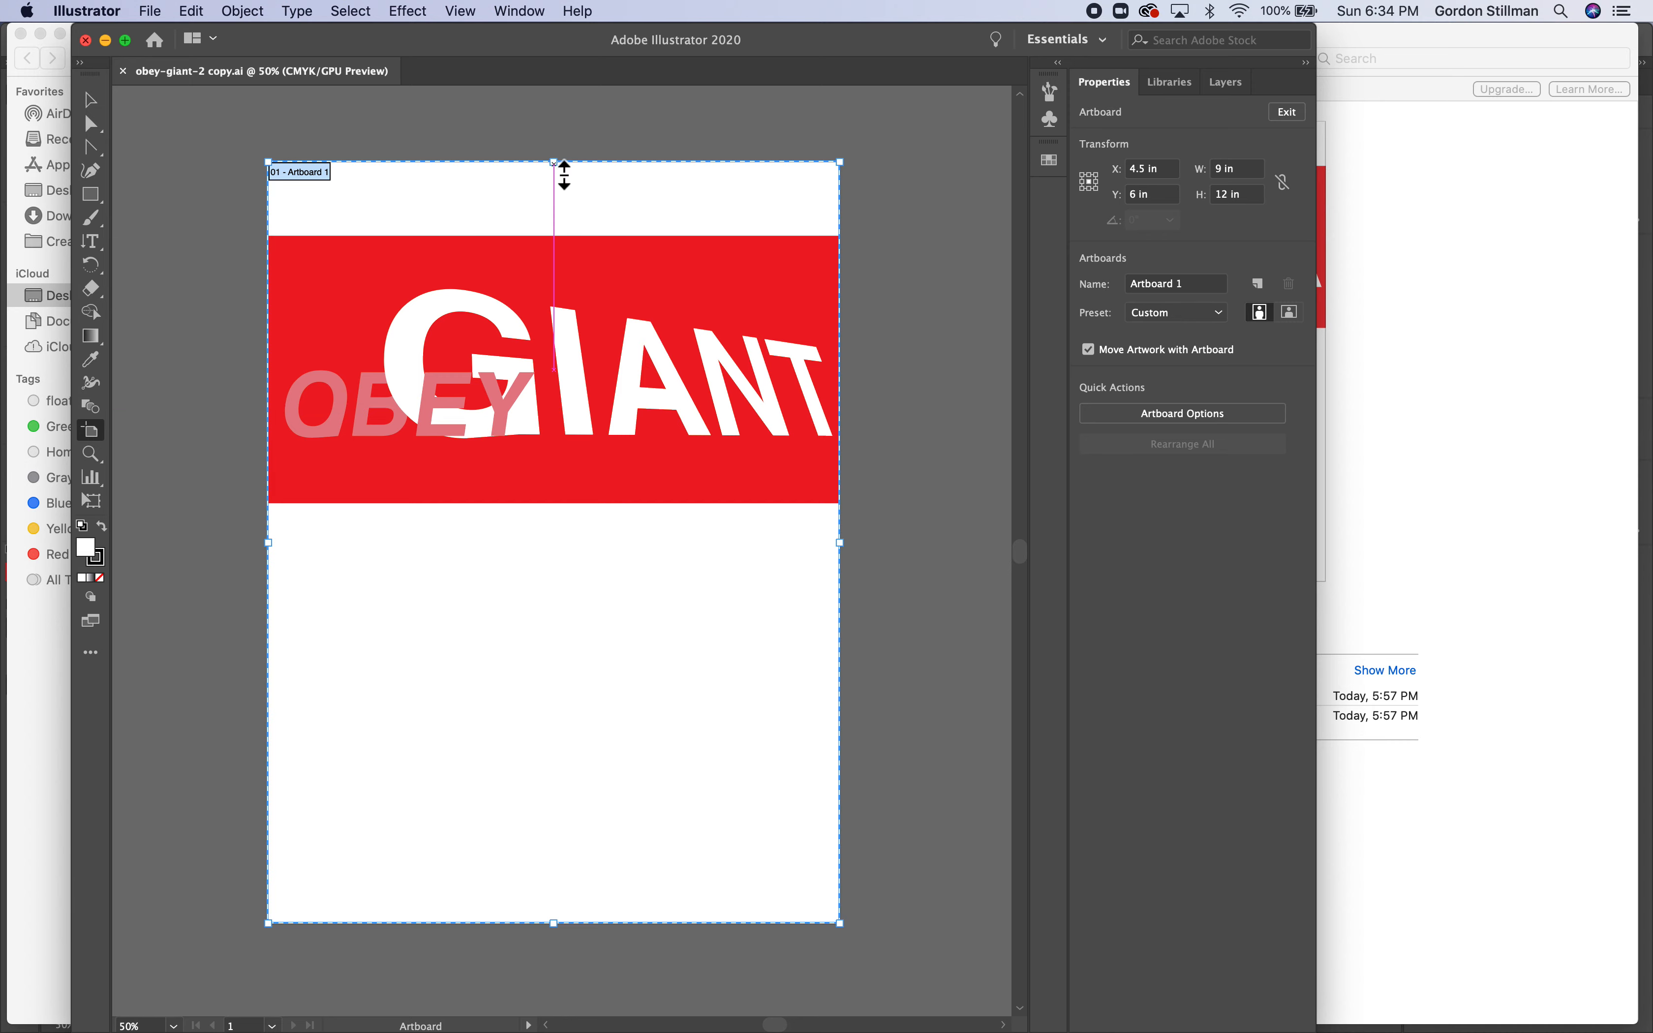
left_click_drag(562, 169, 561, 246)
left_click_drag(564, 930, 575, 511)
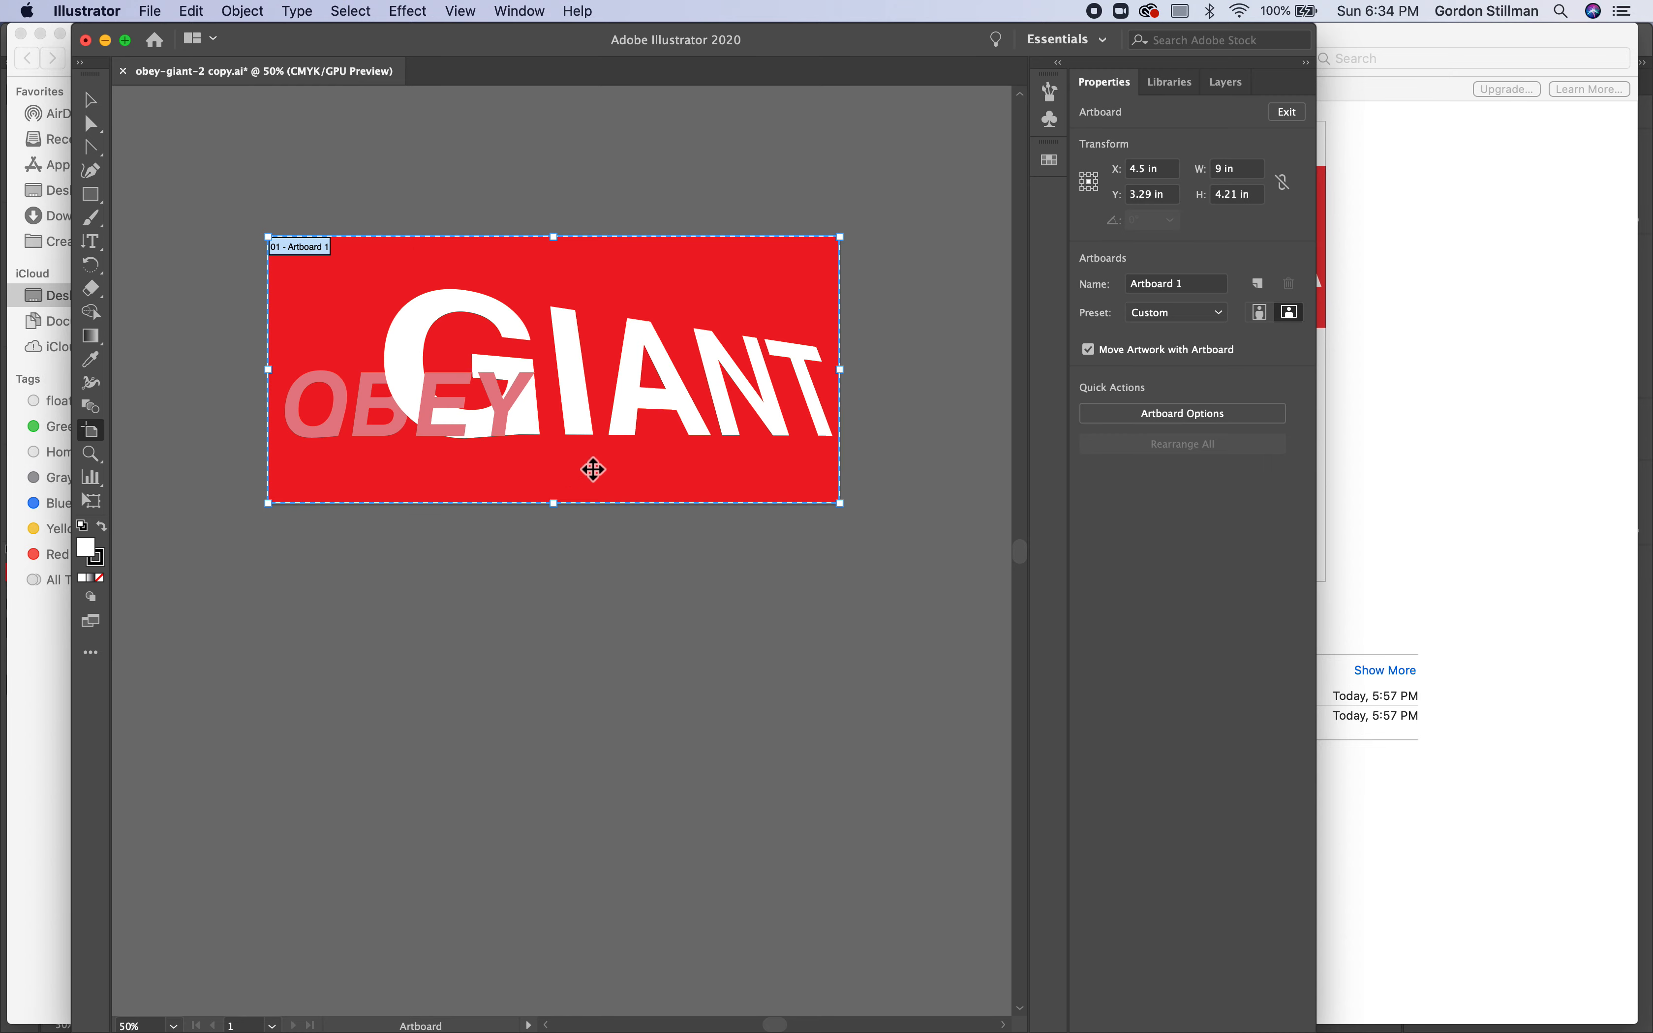
Hide and delete Layer 2, which holds the red background, keeping only the title lettering
left_click(1227, 85)
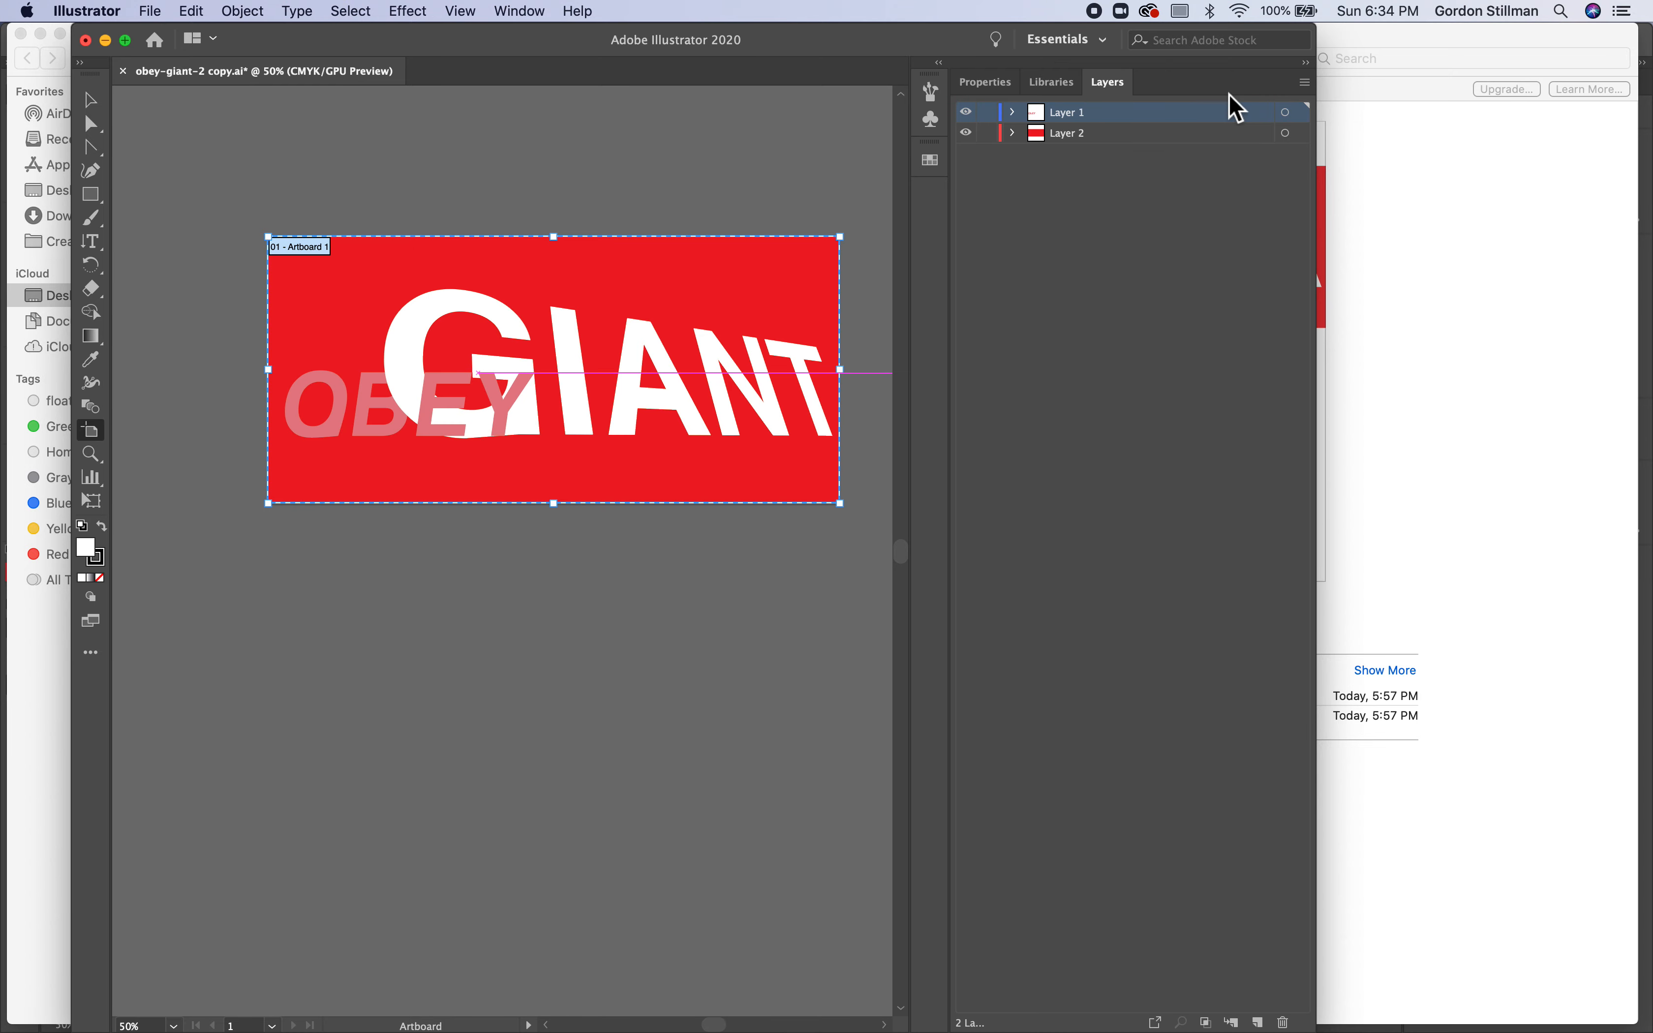
left_click(966, 132)
left_click(1087, 137)
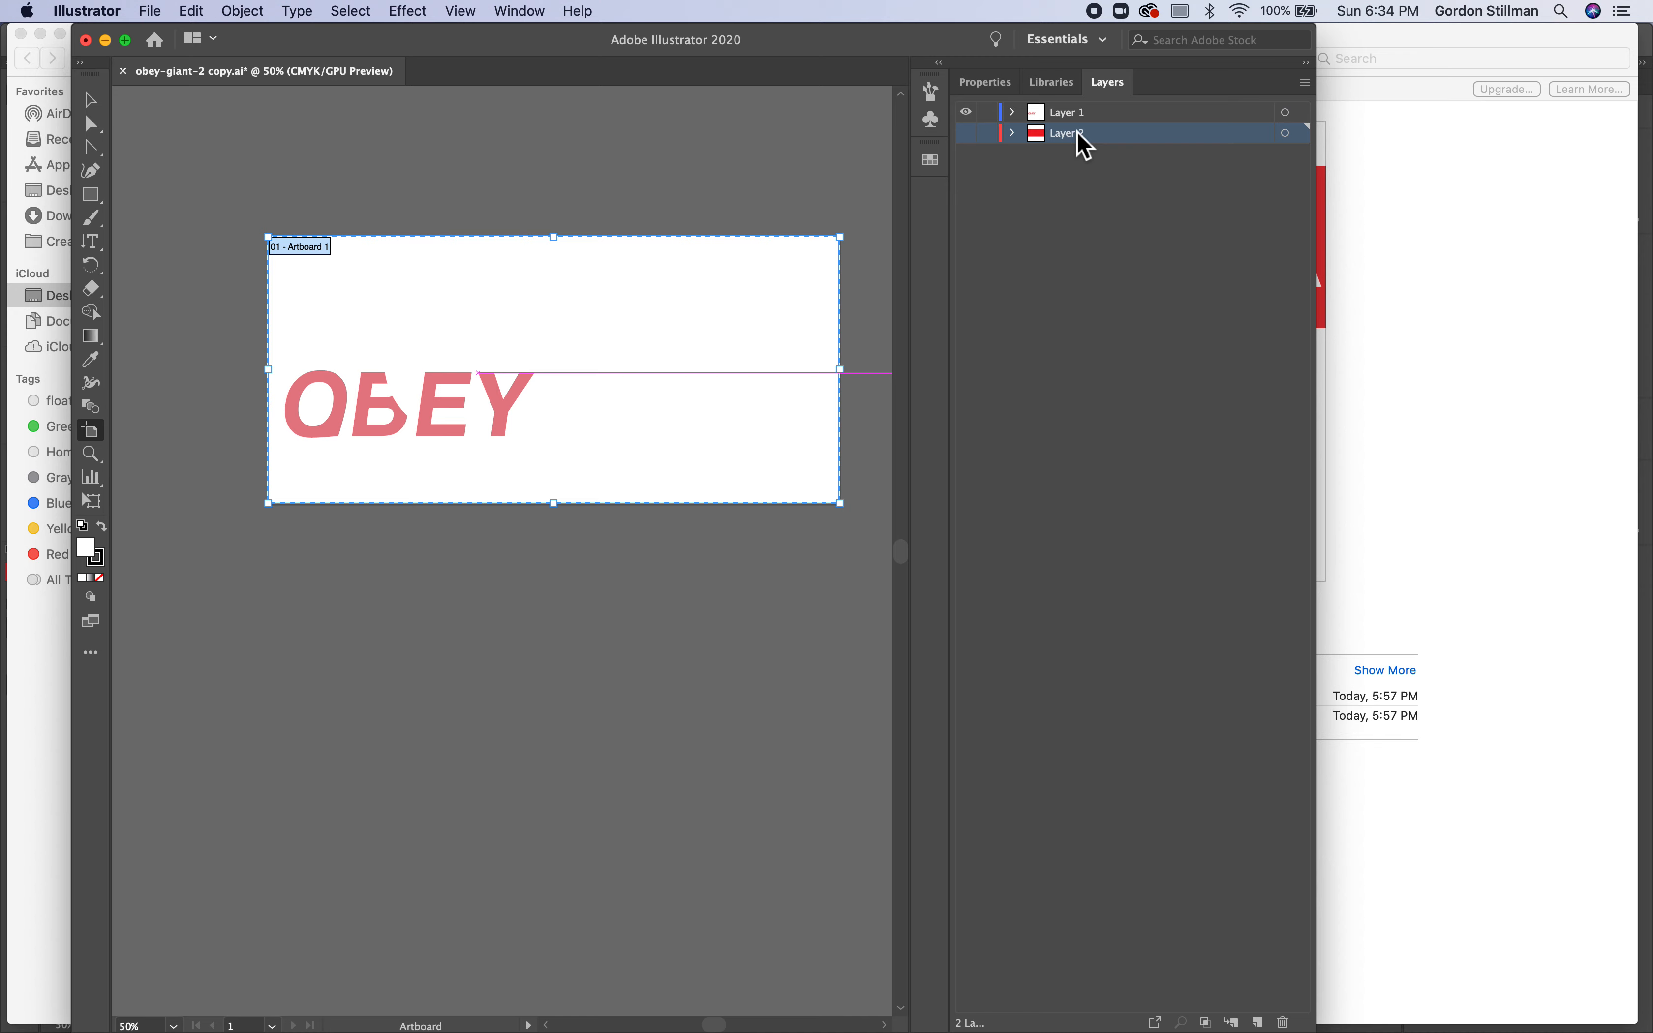
left_click(1284, 1022)
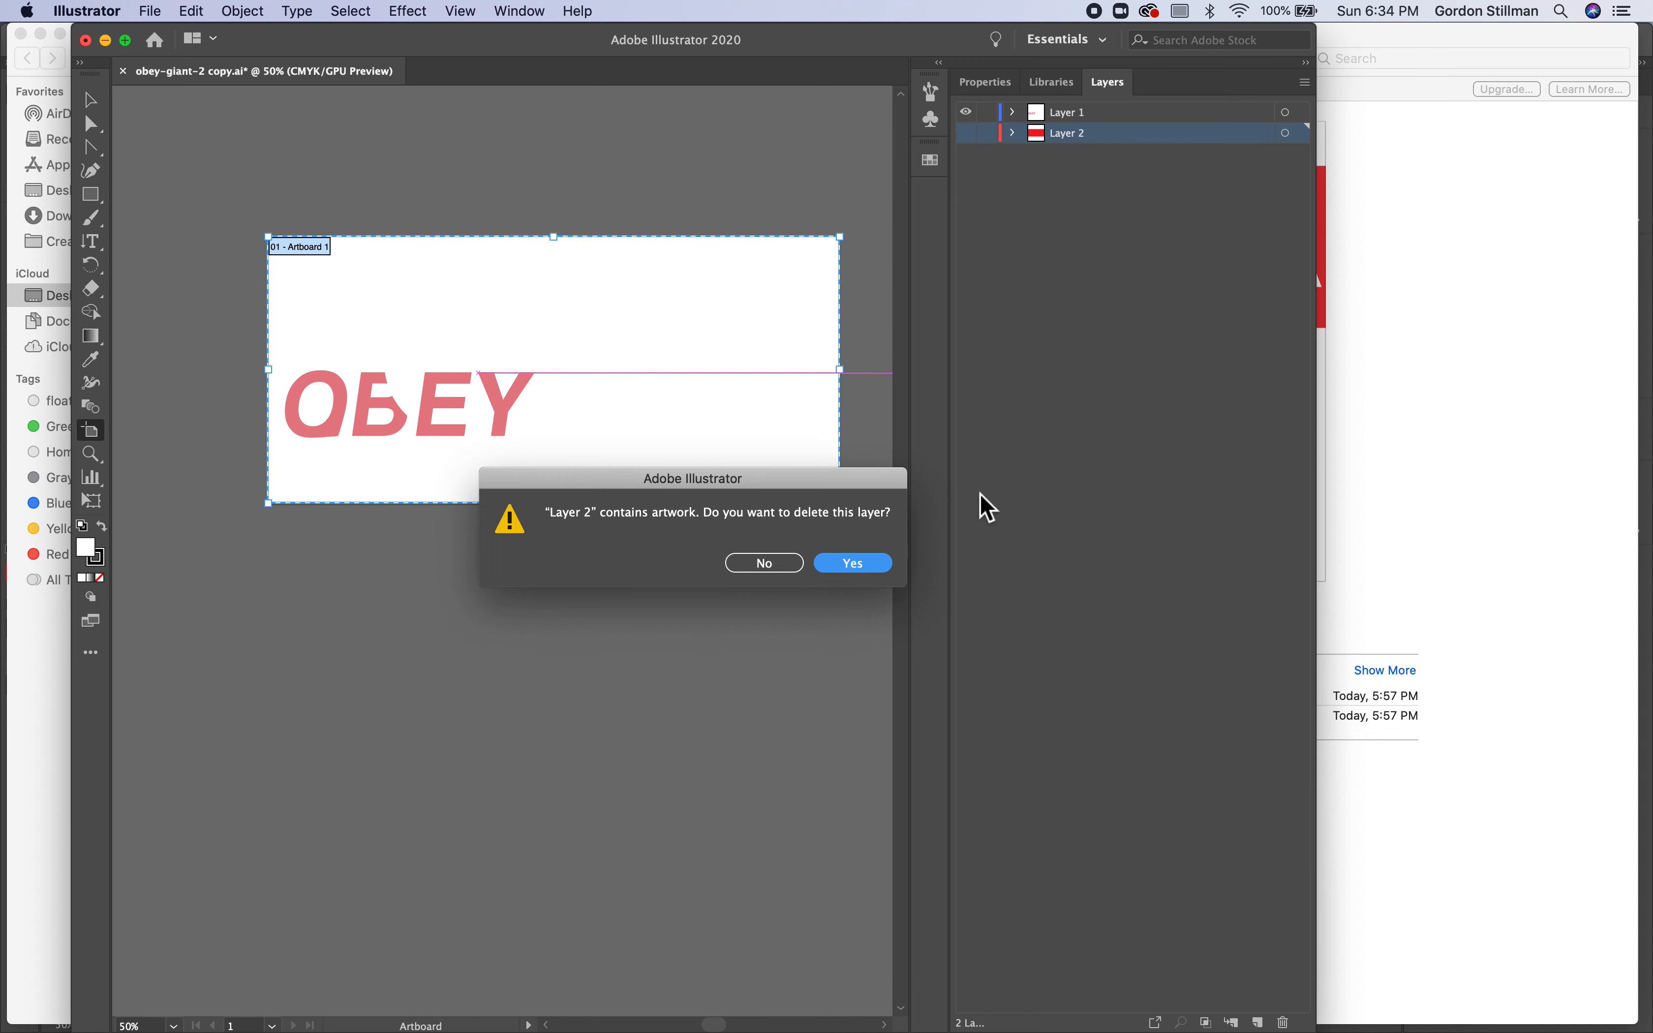
left_click(839, 566)
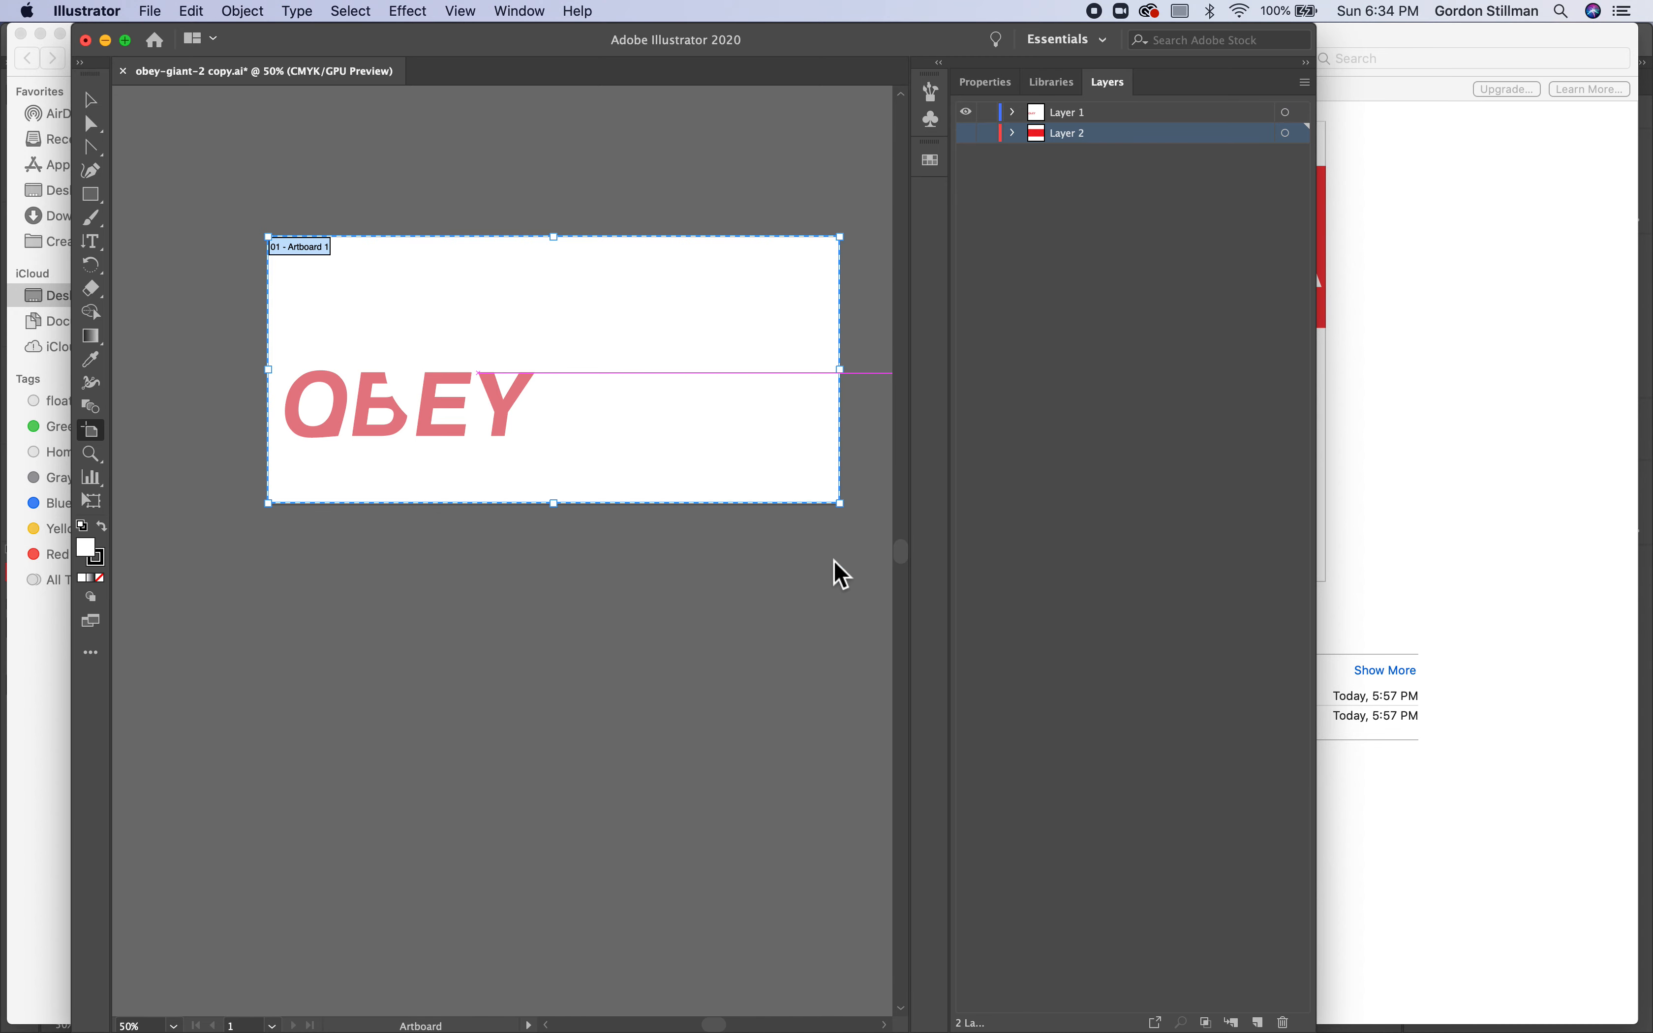
Save the edited obey-giant-2 copy.ai artwork
left_click(108, 41)
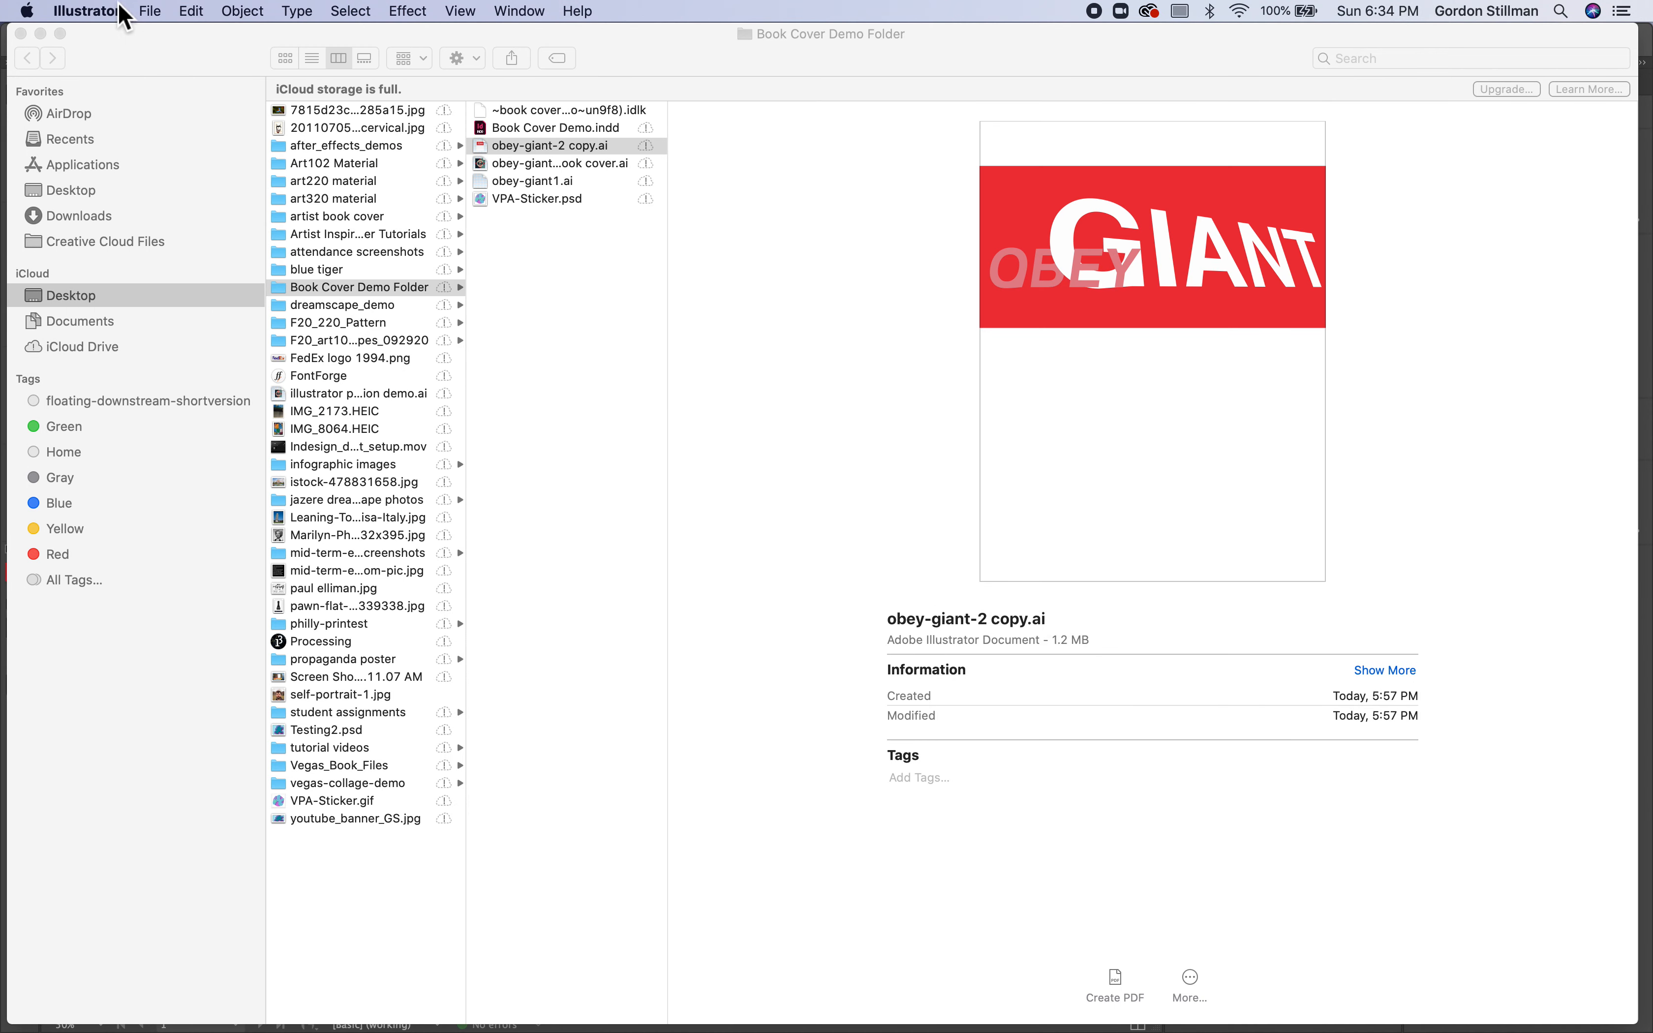
left_click(693, 436)
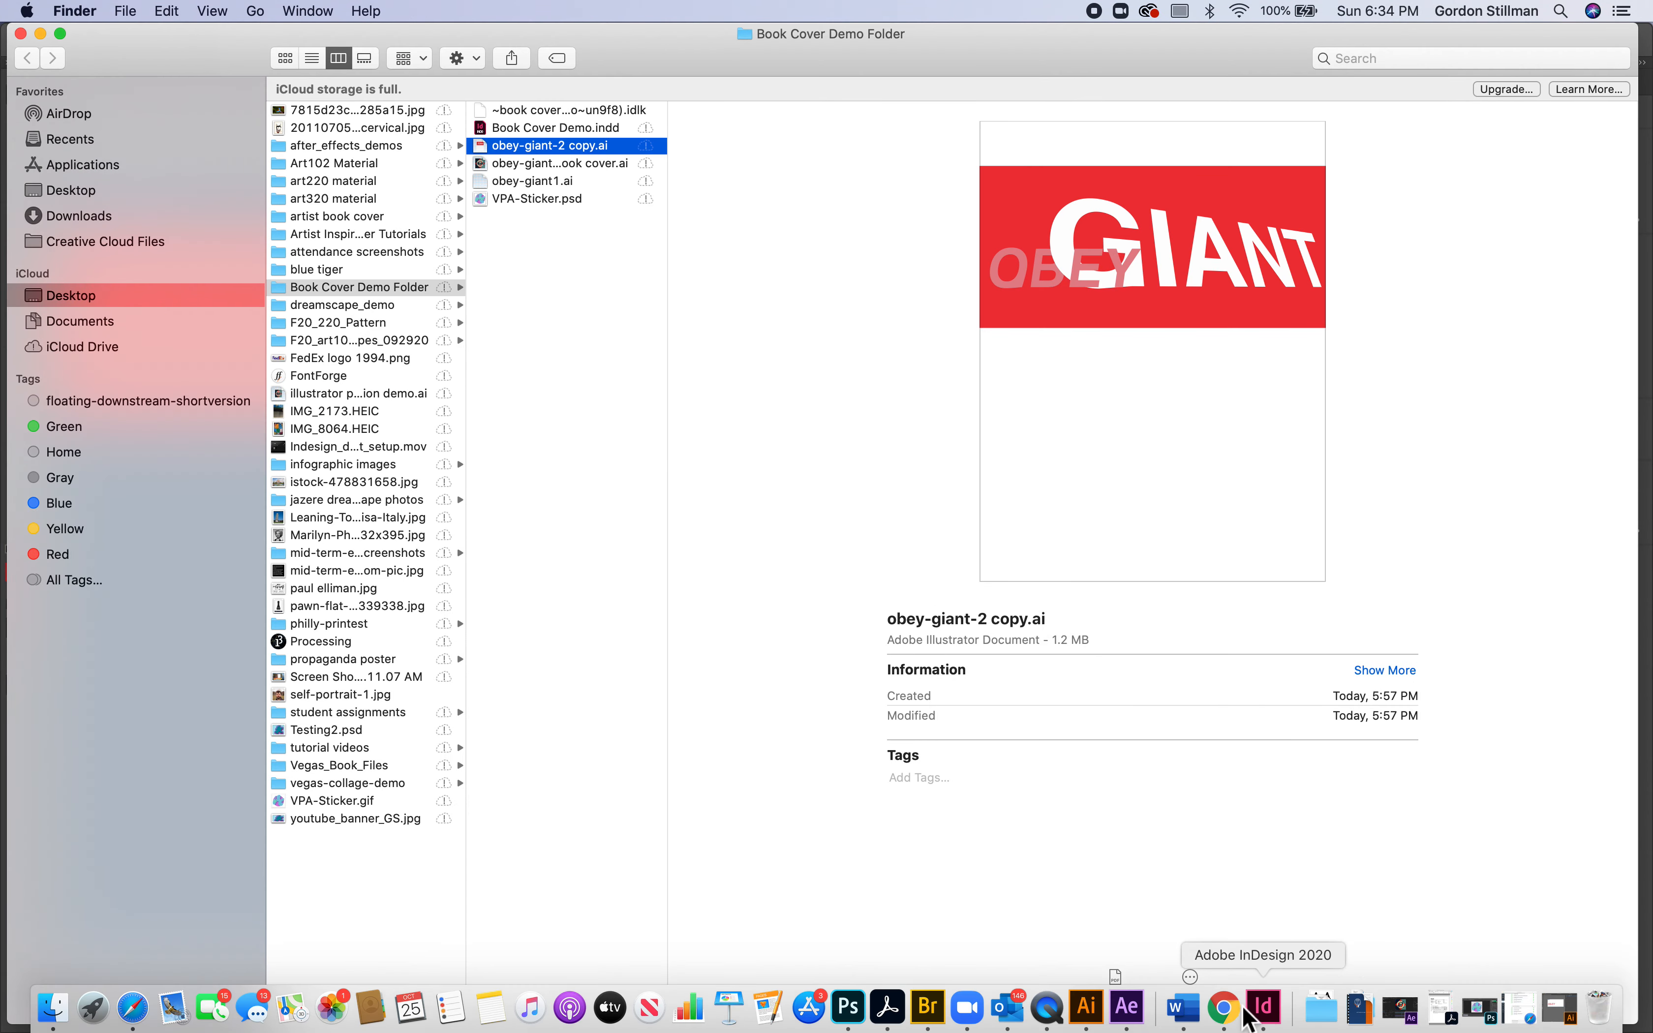
left_click(1087, 1018)
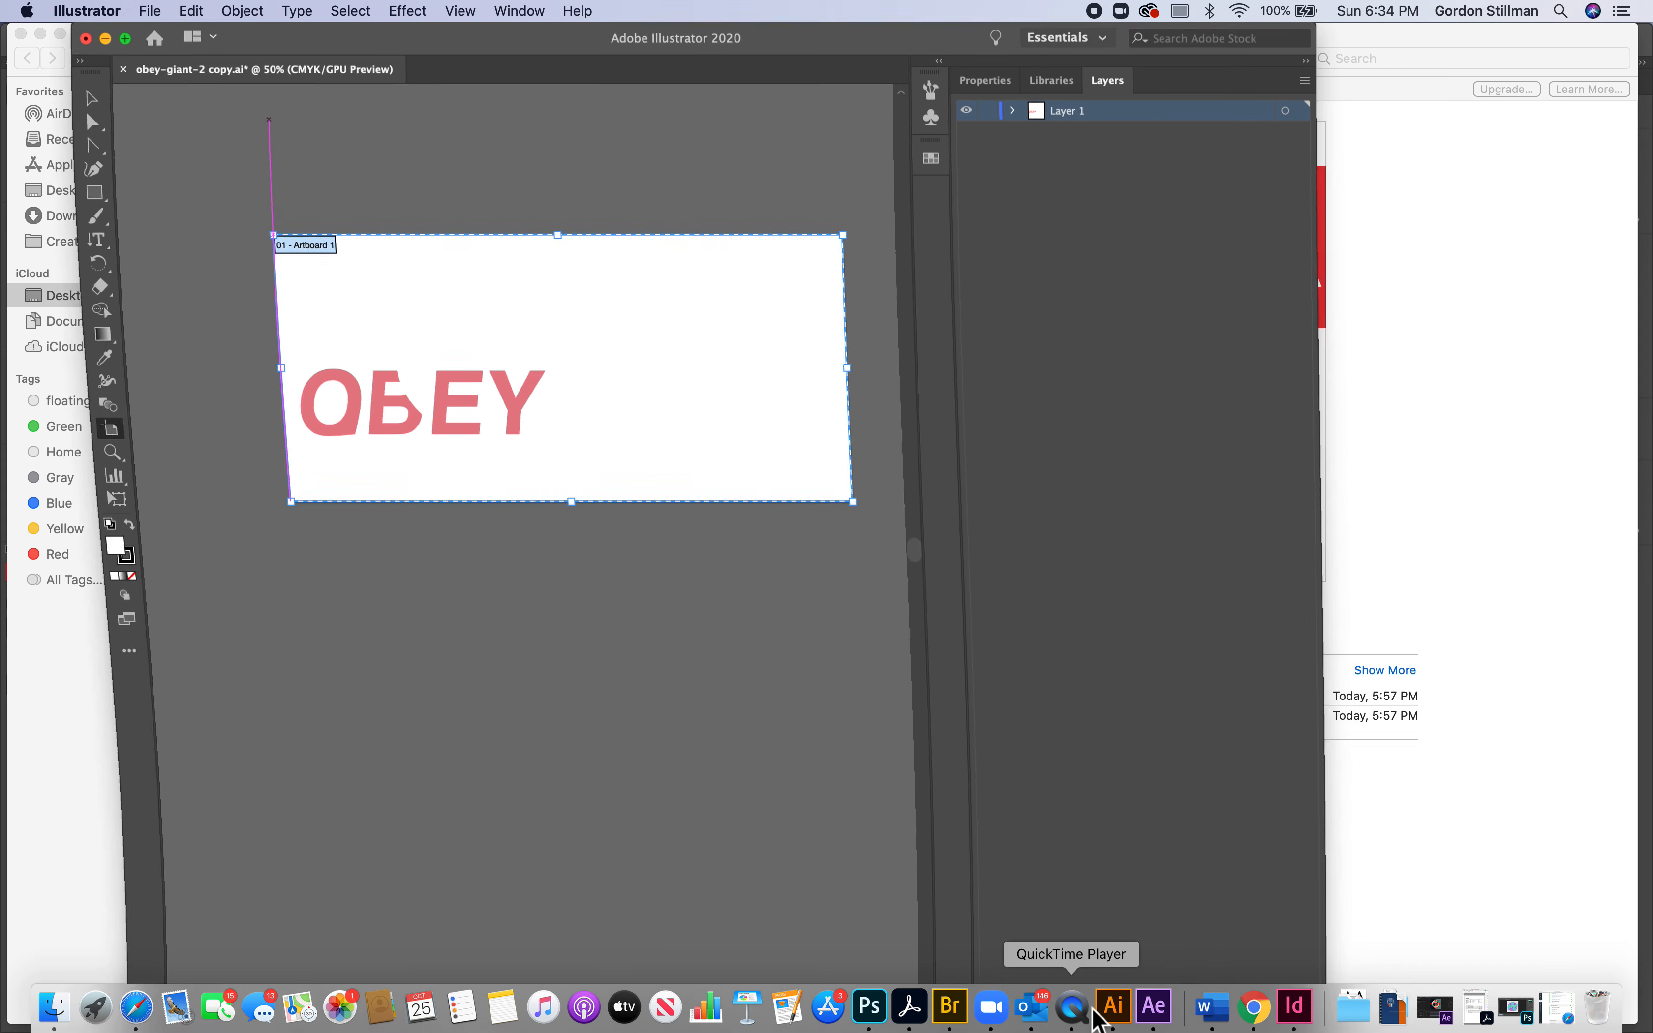
key("super+s")
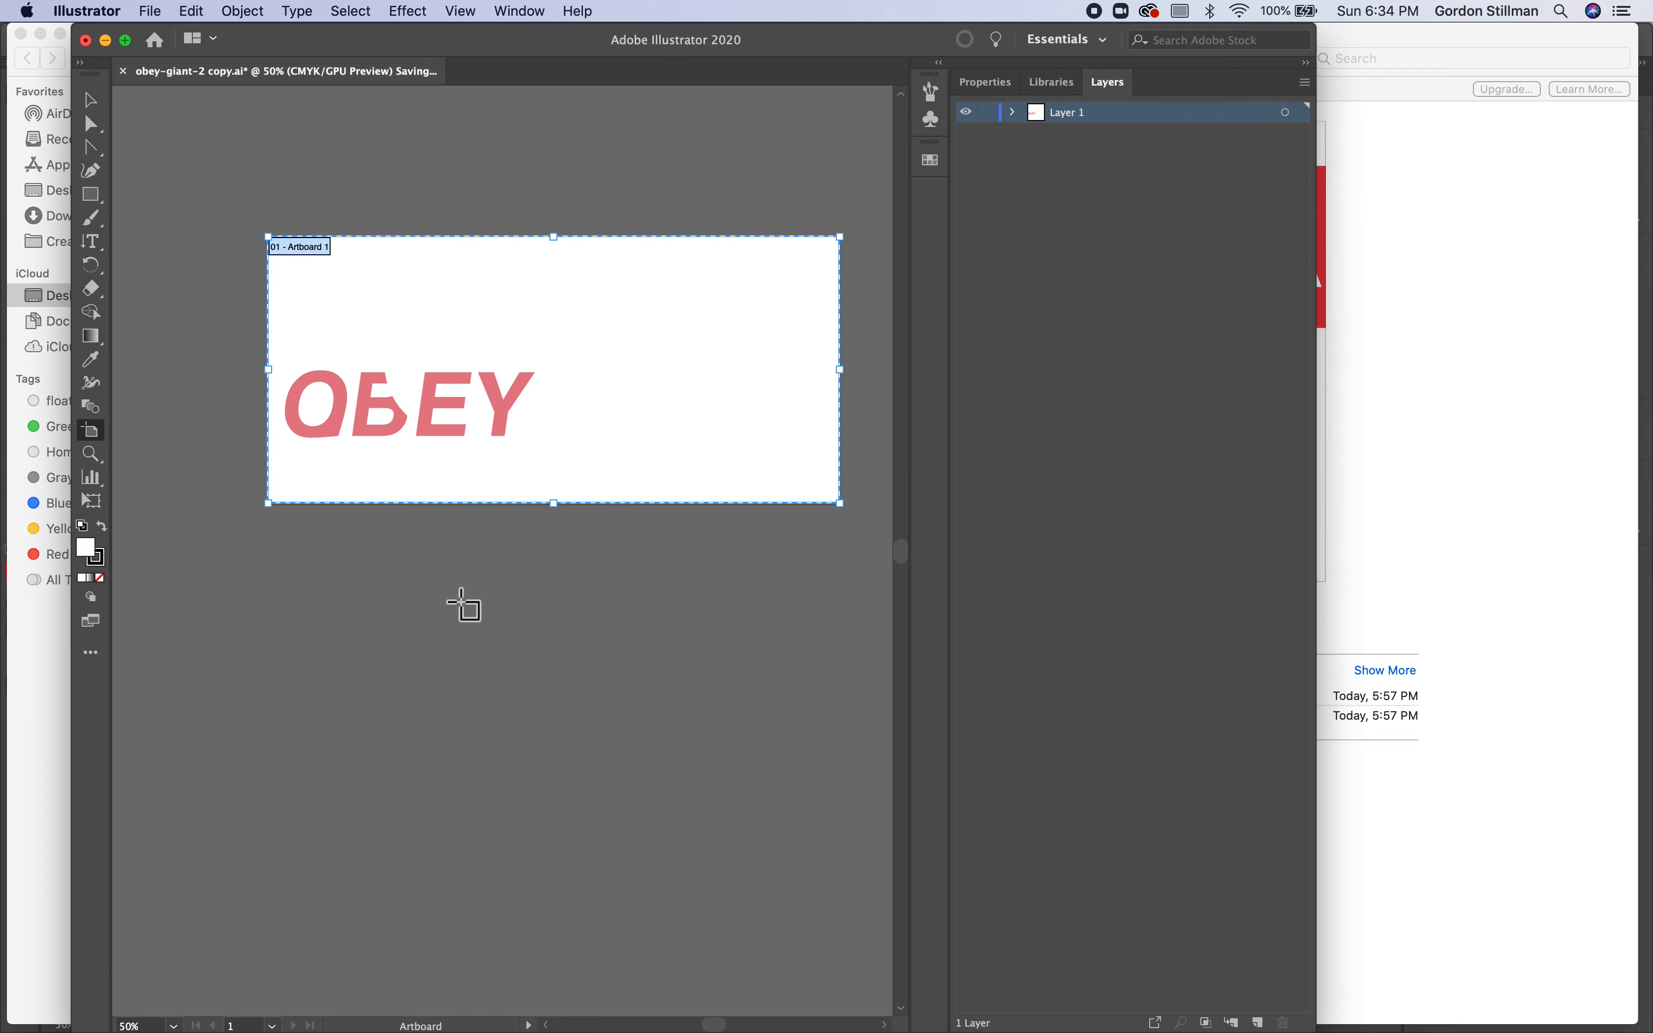
Switch back to InDesign and update the modified obey-giant-2 copy.ai link using the source file's current layer visibility
left_click(3, 604)
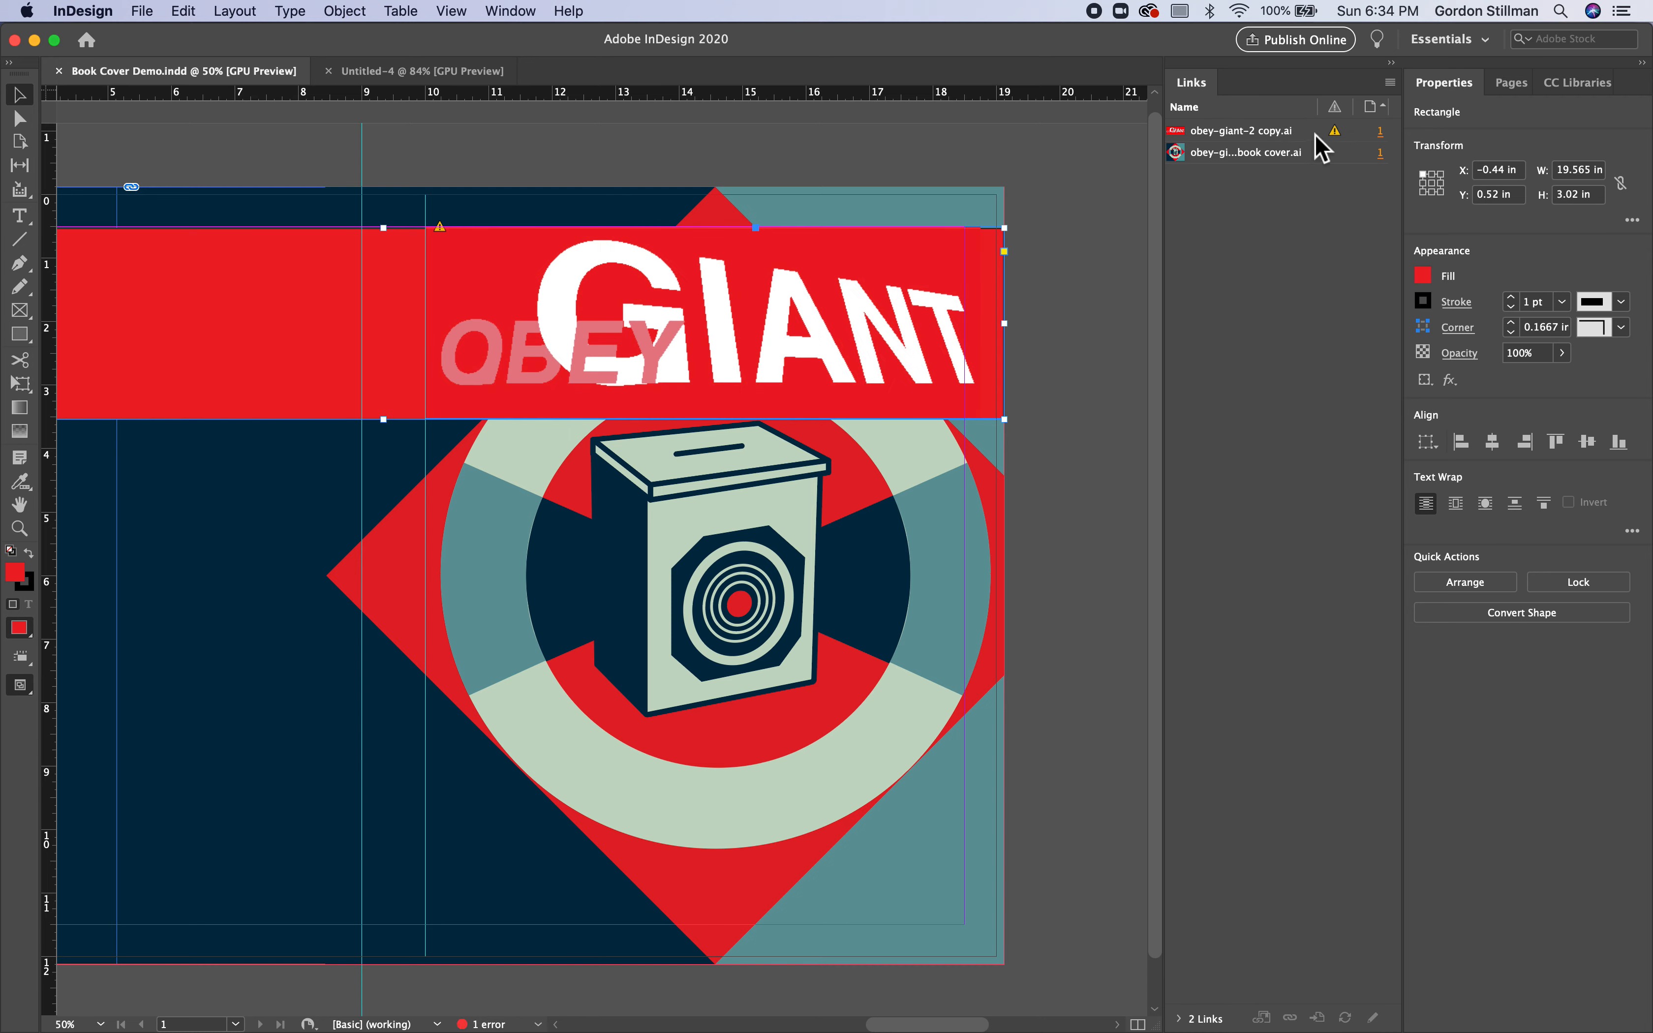
left_click(1340, 135)
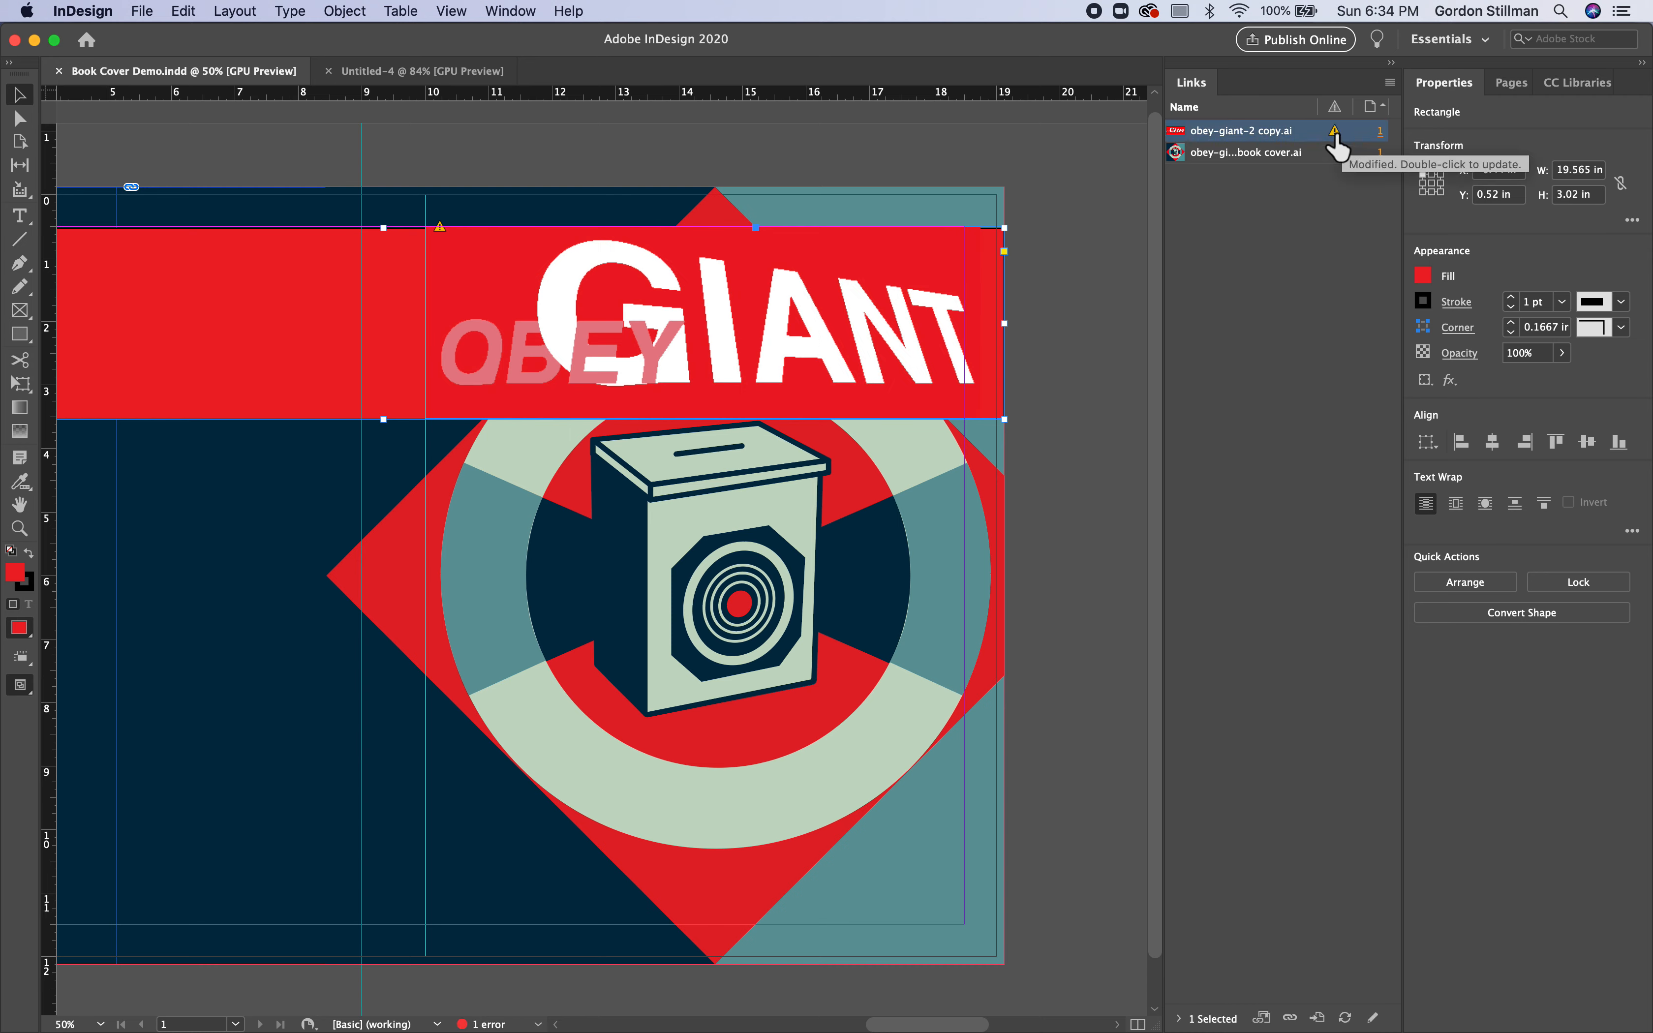
double_click(1334, 134)
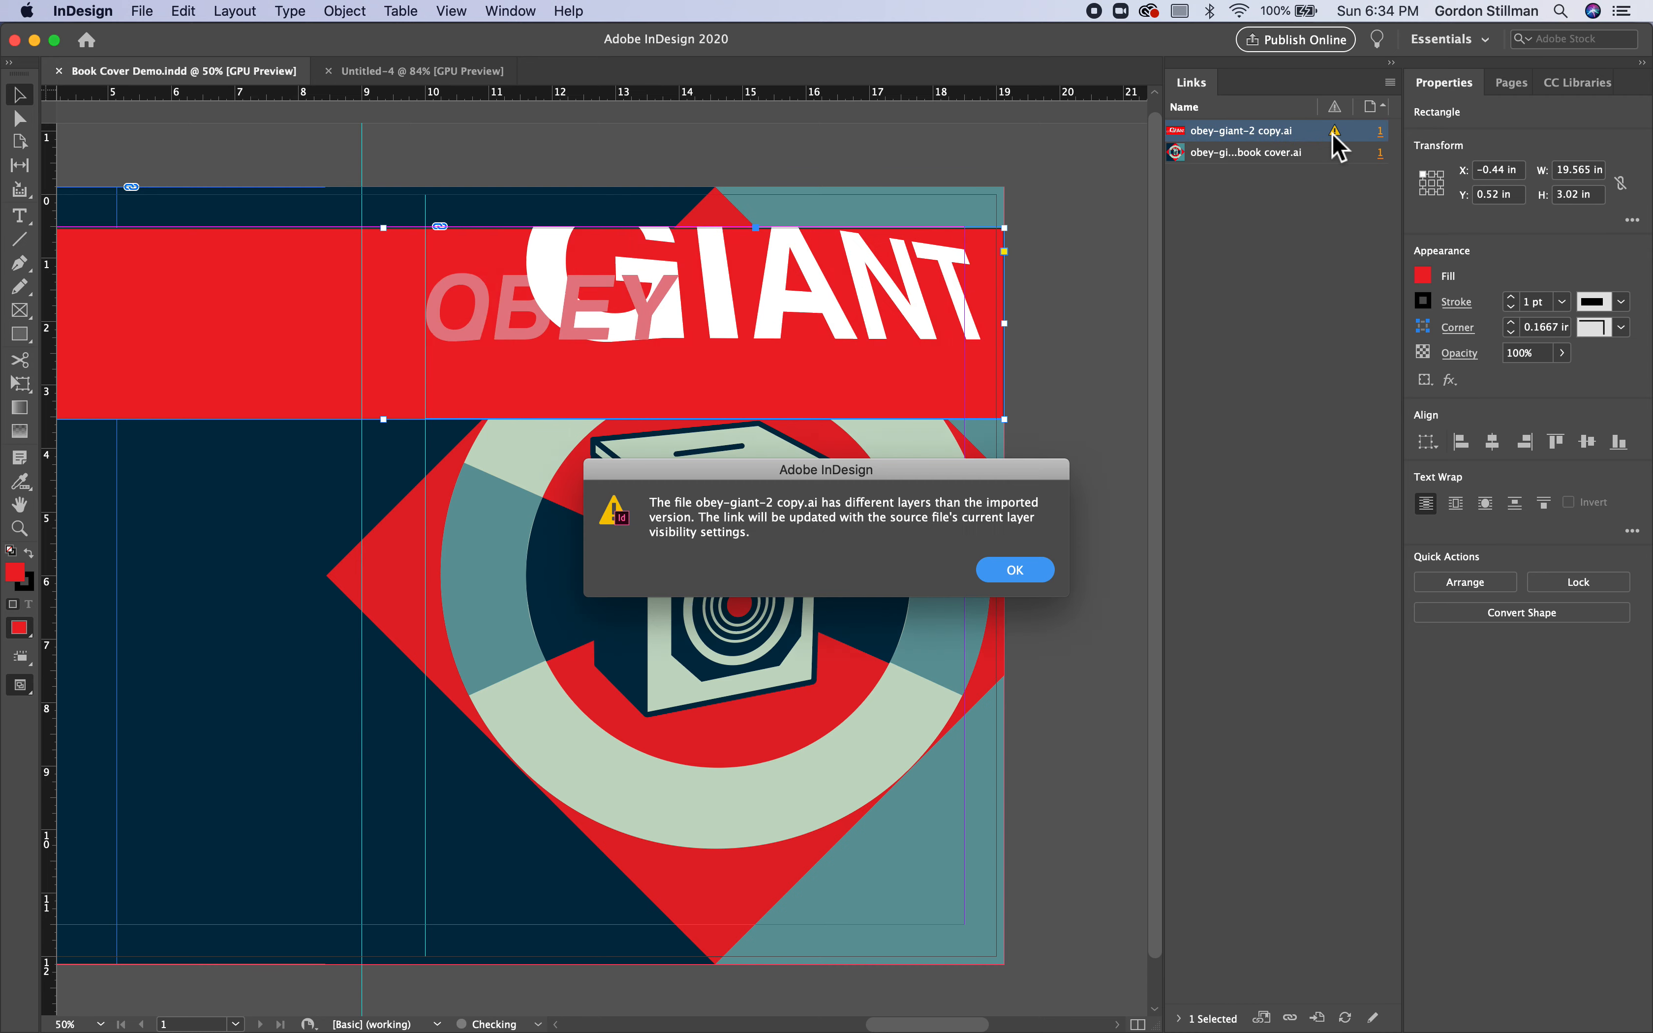
left_click(1015, 571)
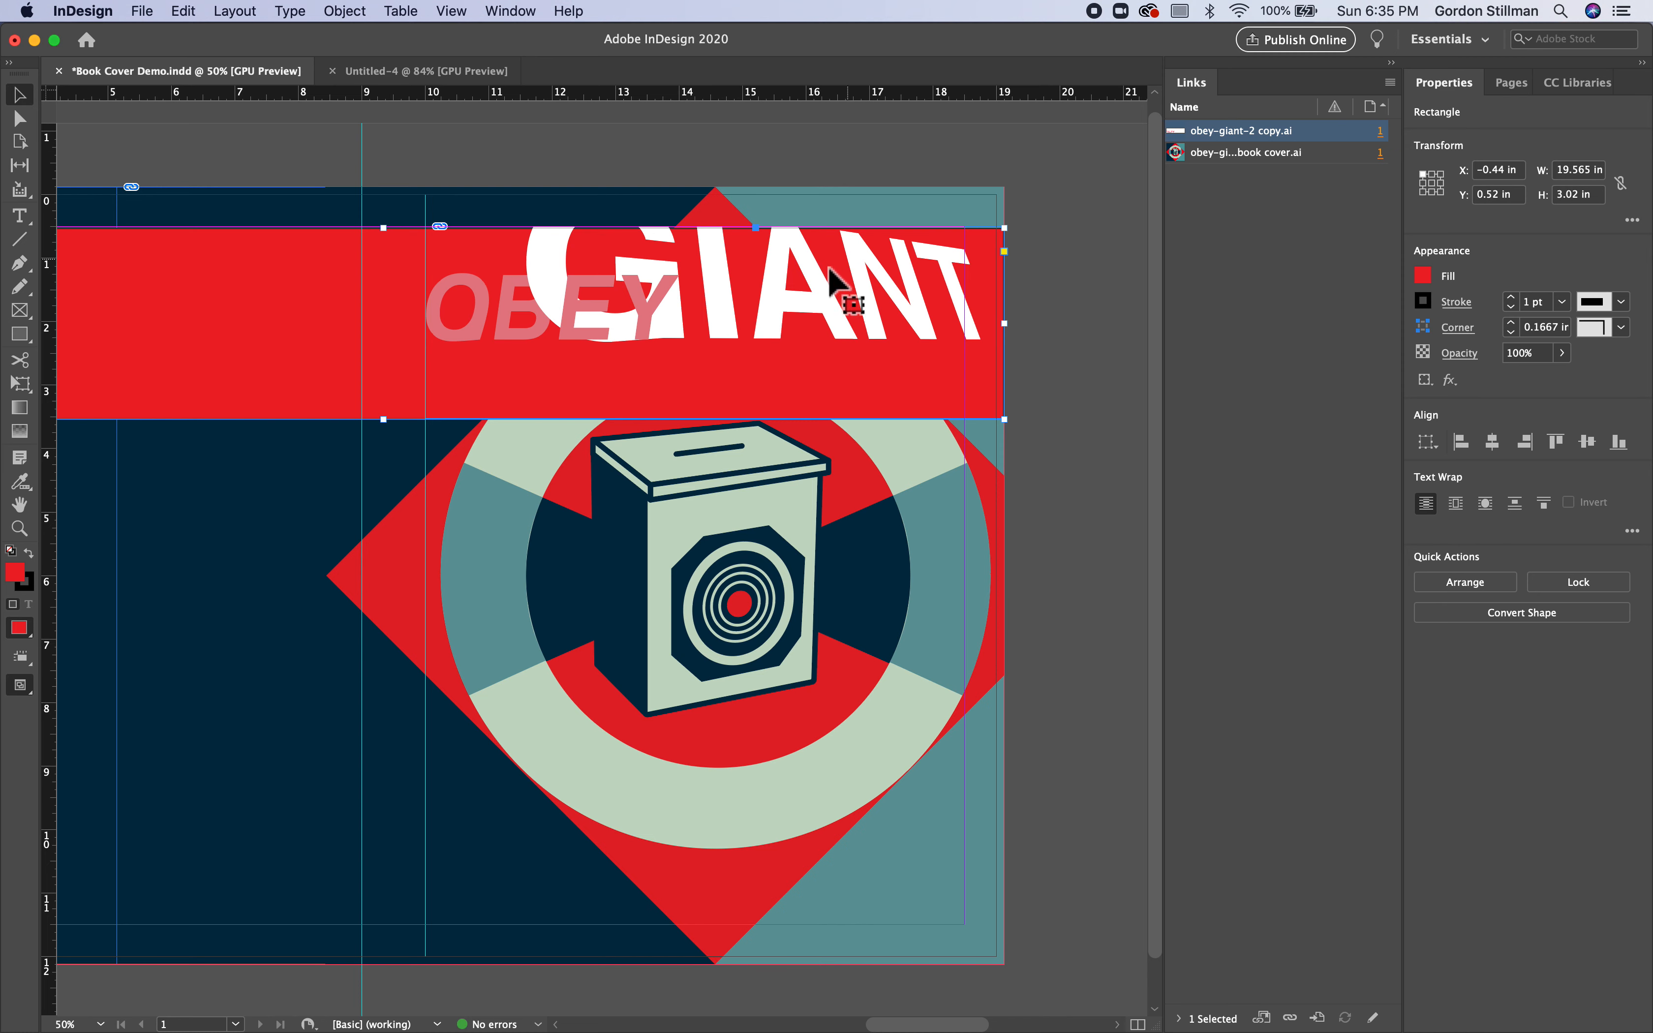
Move the title artwork down inside its frame until the lettering sits fully within the red band, and deselect it
left_click(1080, 339)
left_click(779, 295)
left_click_drag(772, 297, 773, 340)
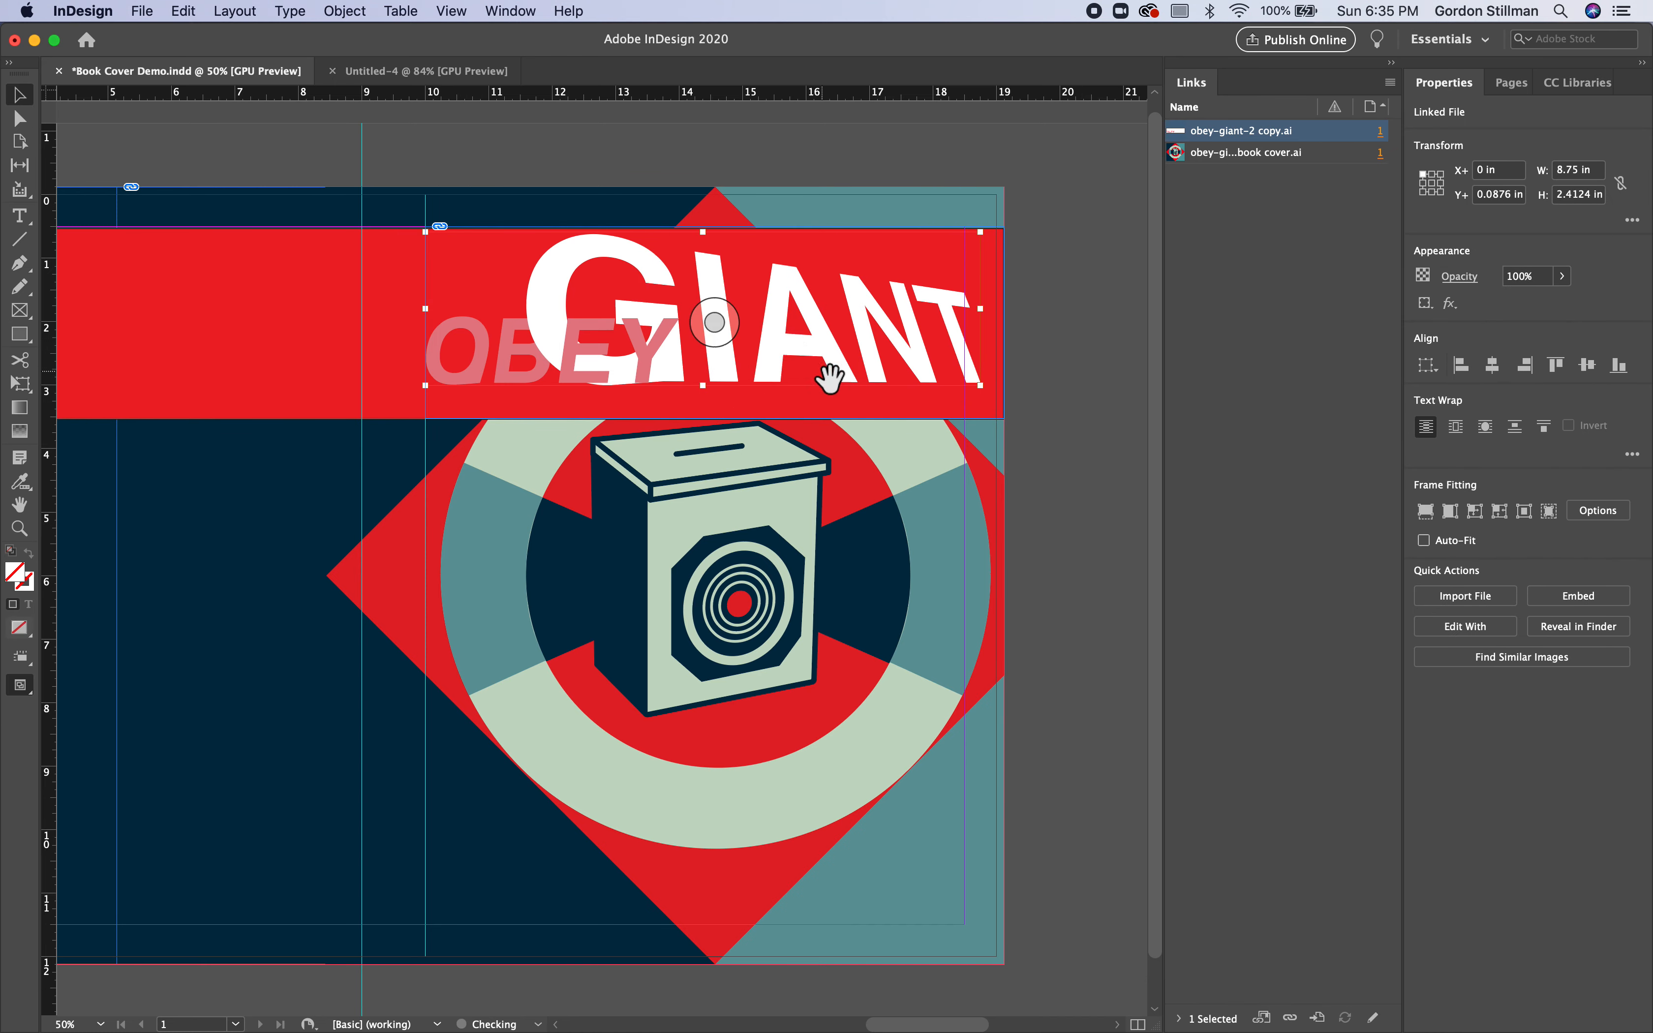
key("shift+Down")
key("Down")
left_click(1141, 325)
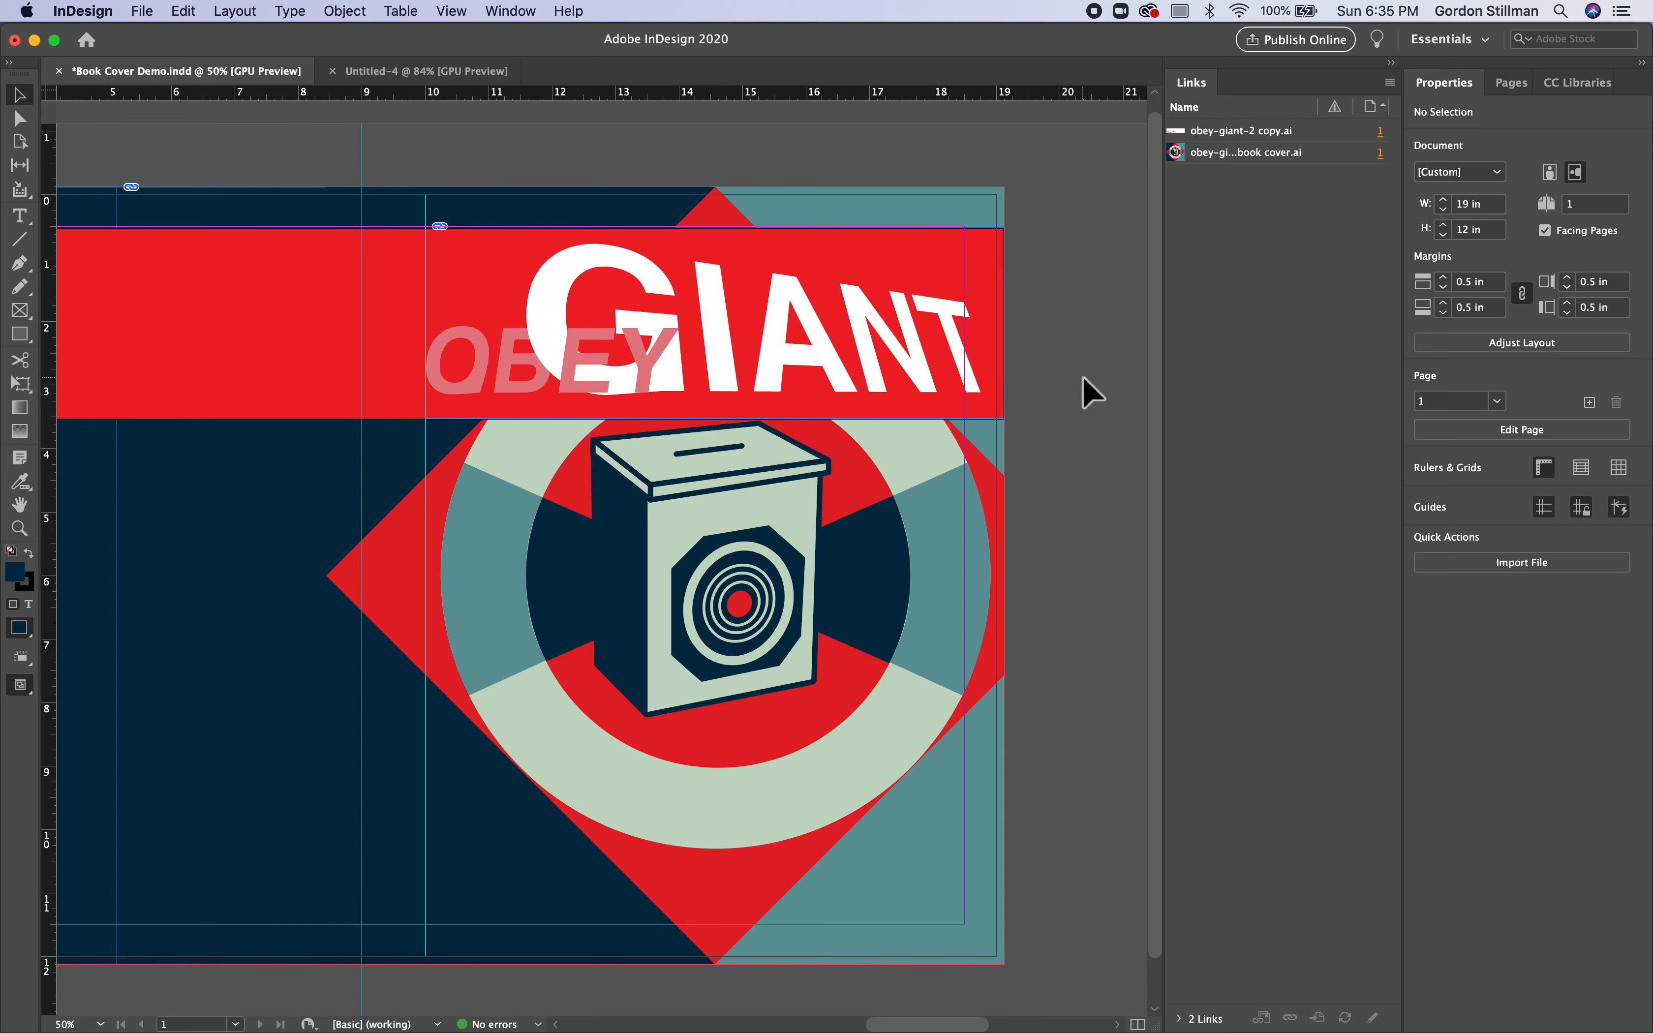
Scale the title artwork proportionally to 8.25 in wide, inset 0.25 in from its frame's spine-side edge, and deselect it
scroll(1038, 317, "down", 2)
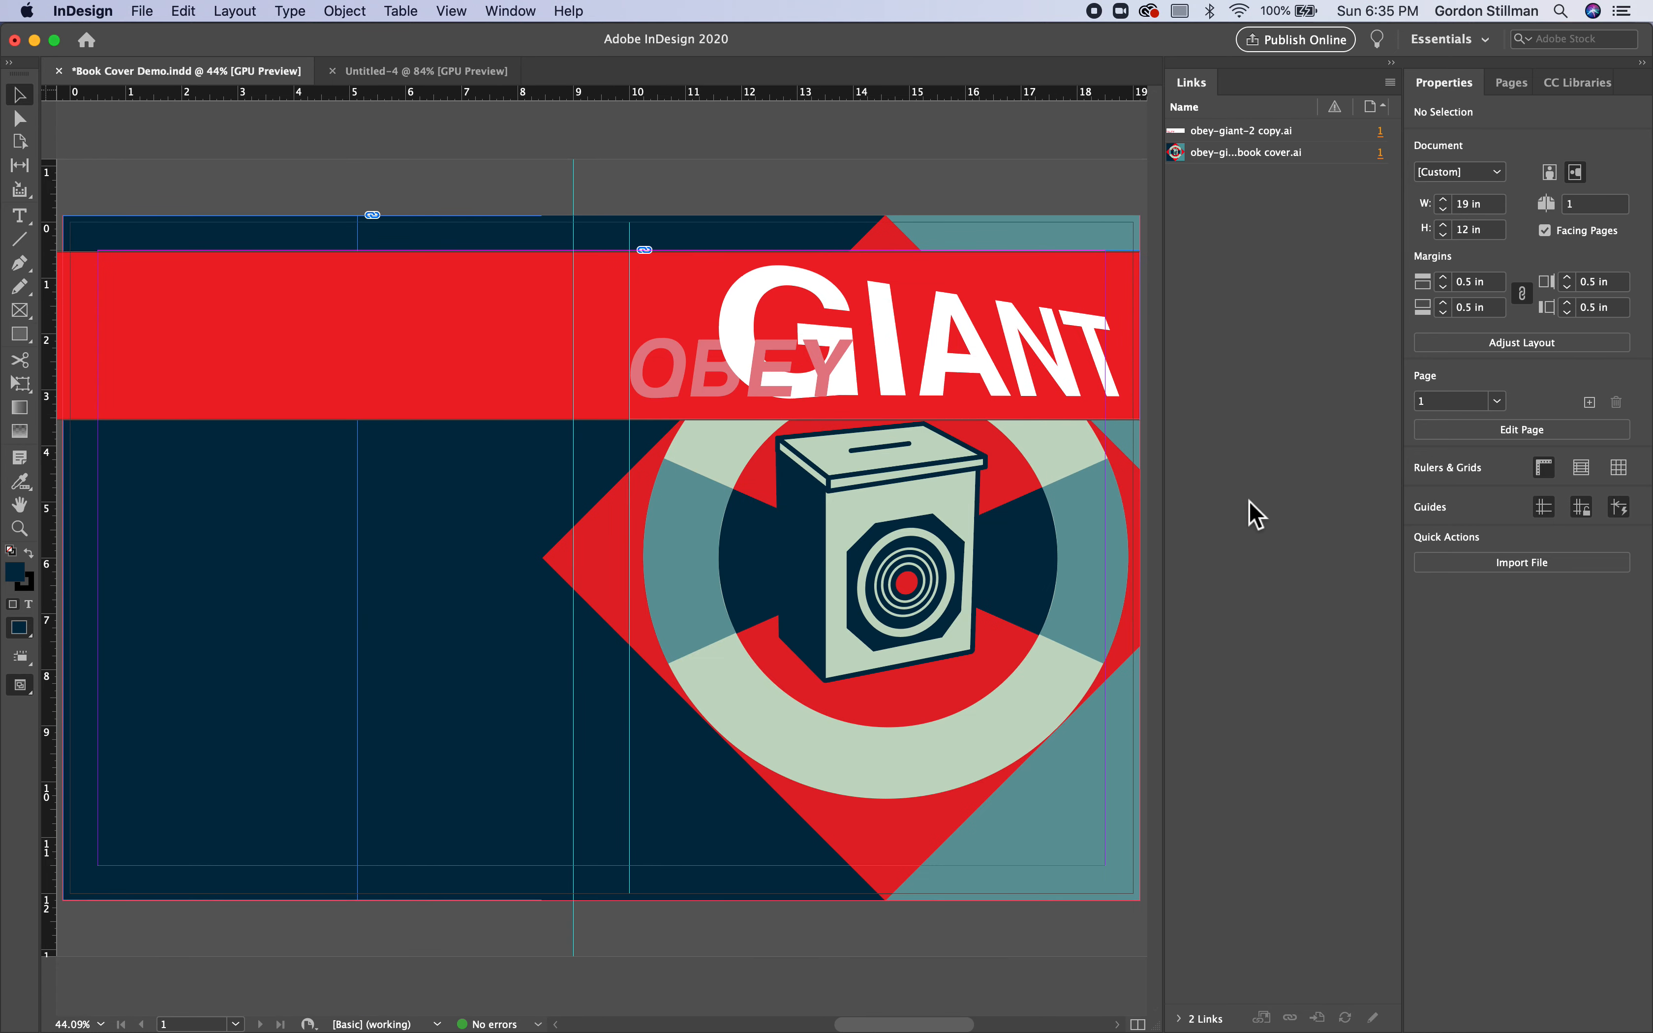
left_click(828, 365)
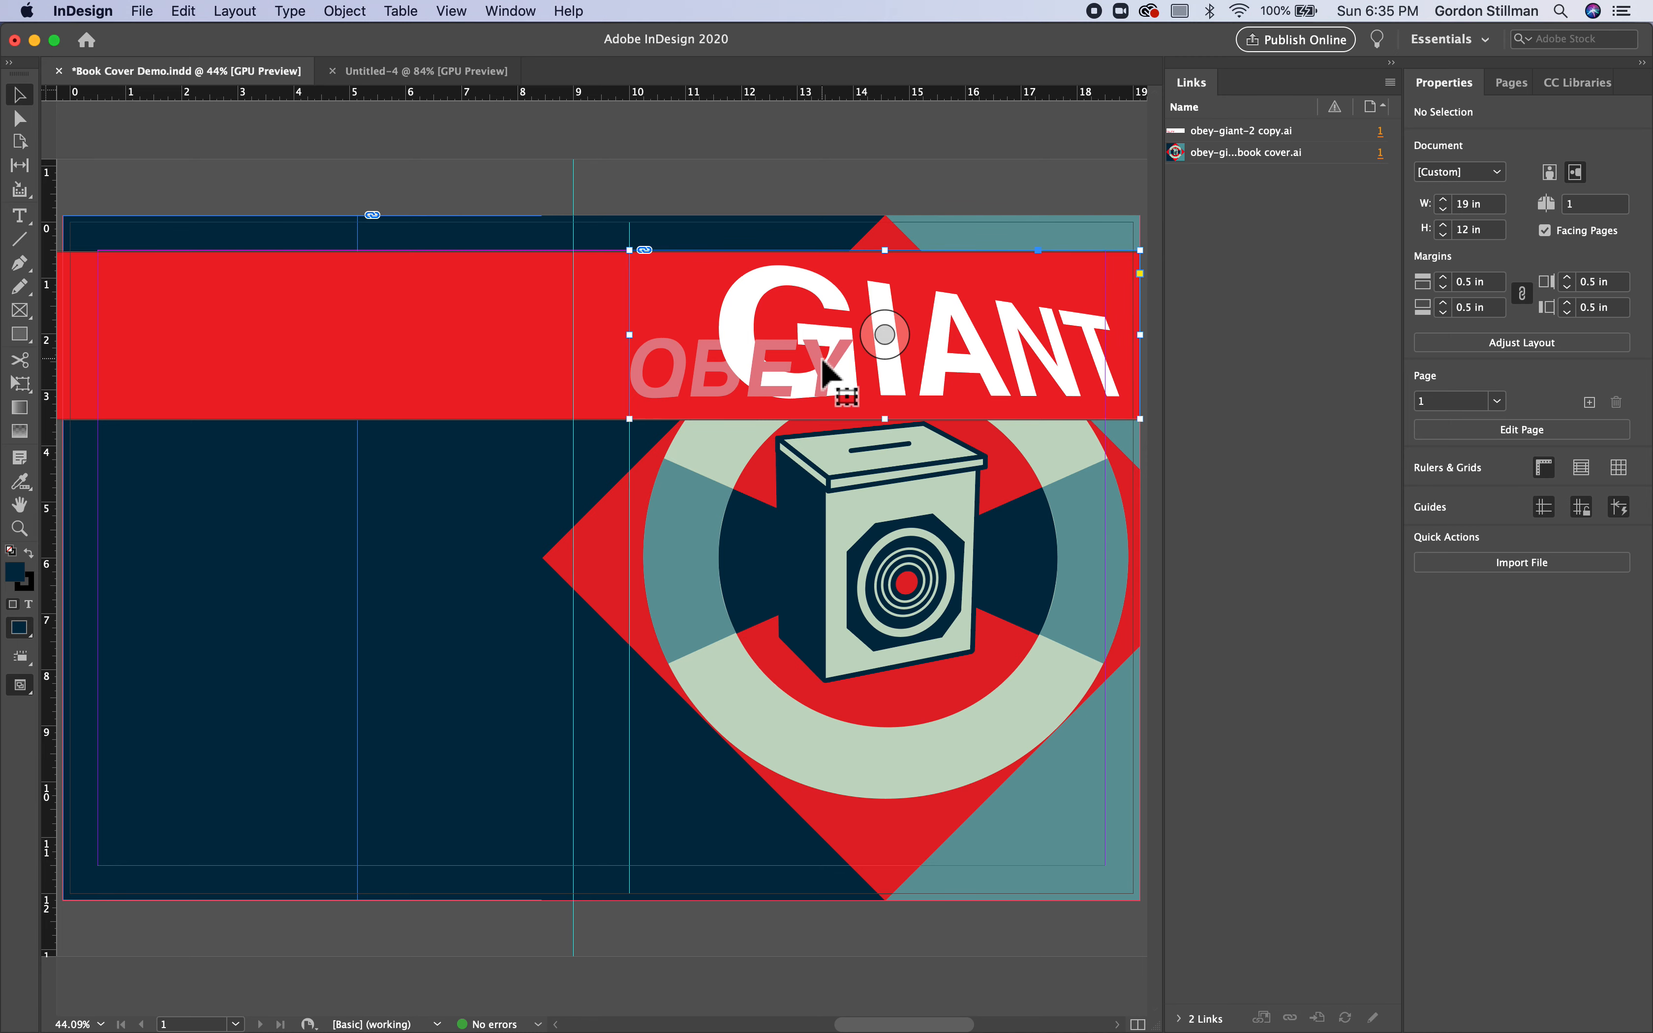
left_click_drag(1130, 273, 1105, 267)
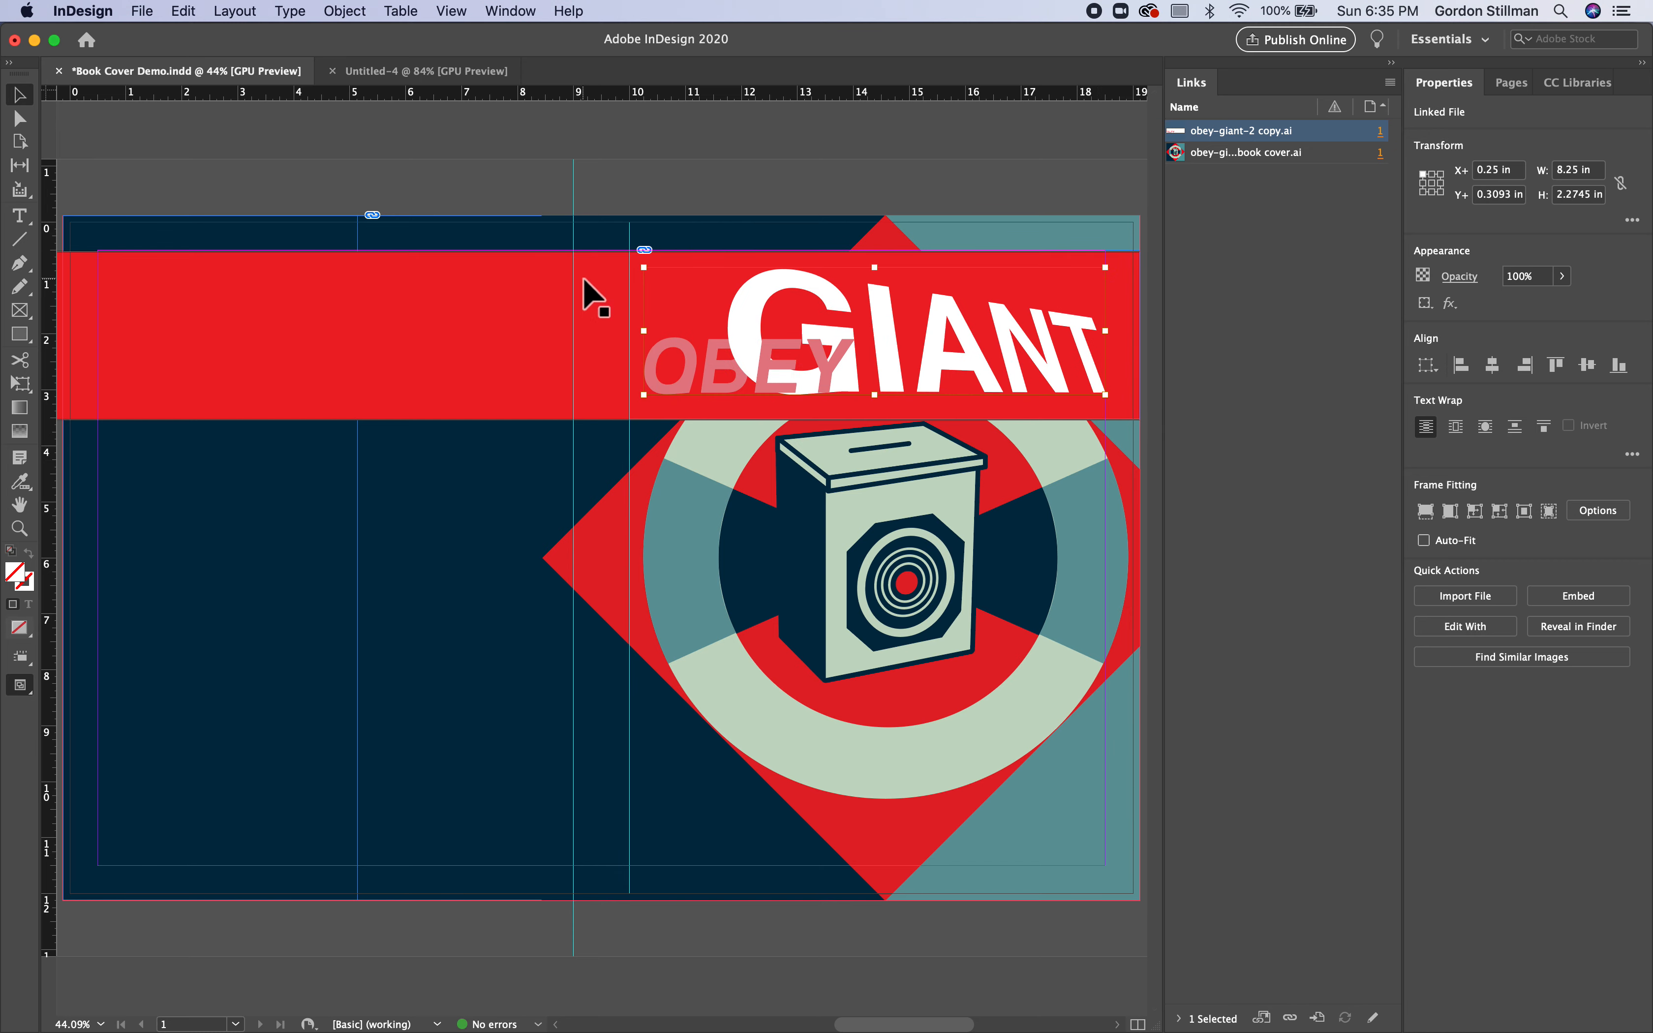
left_click(749, 209)
scroll(830, 468, "right", 2)
scroll(830, 472, "right", 4)
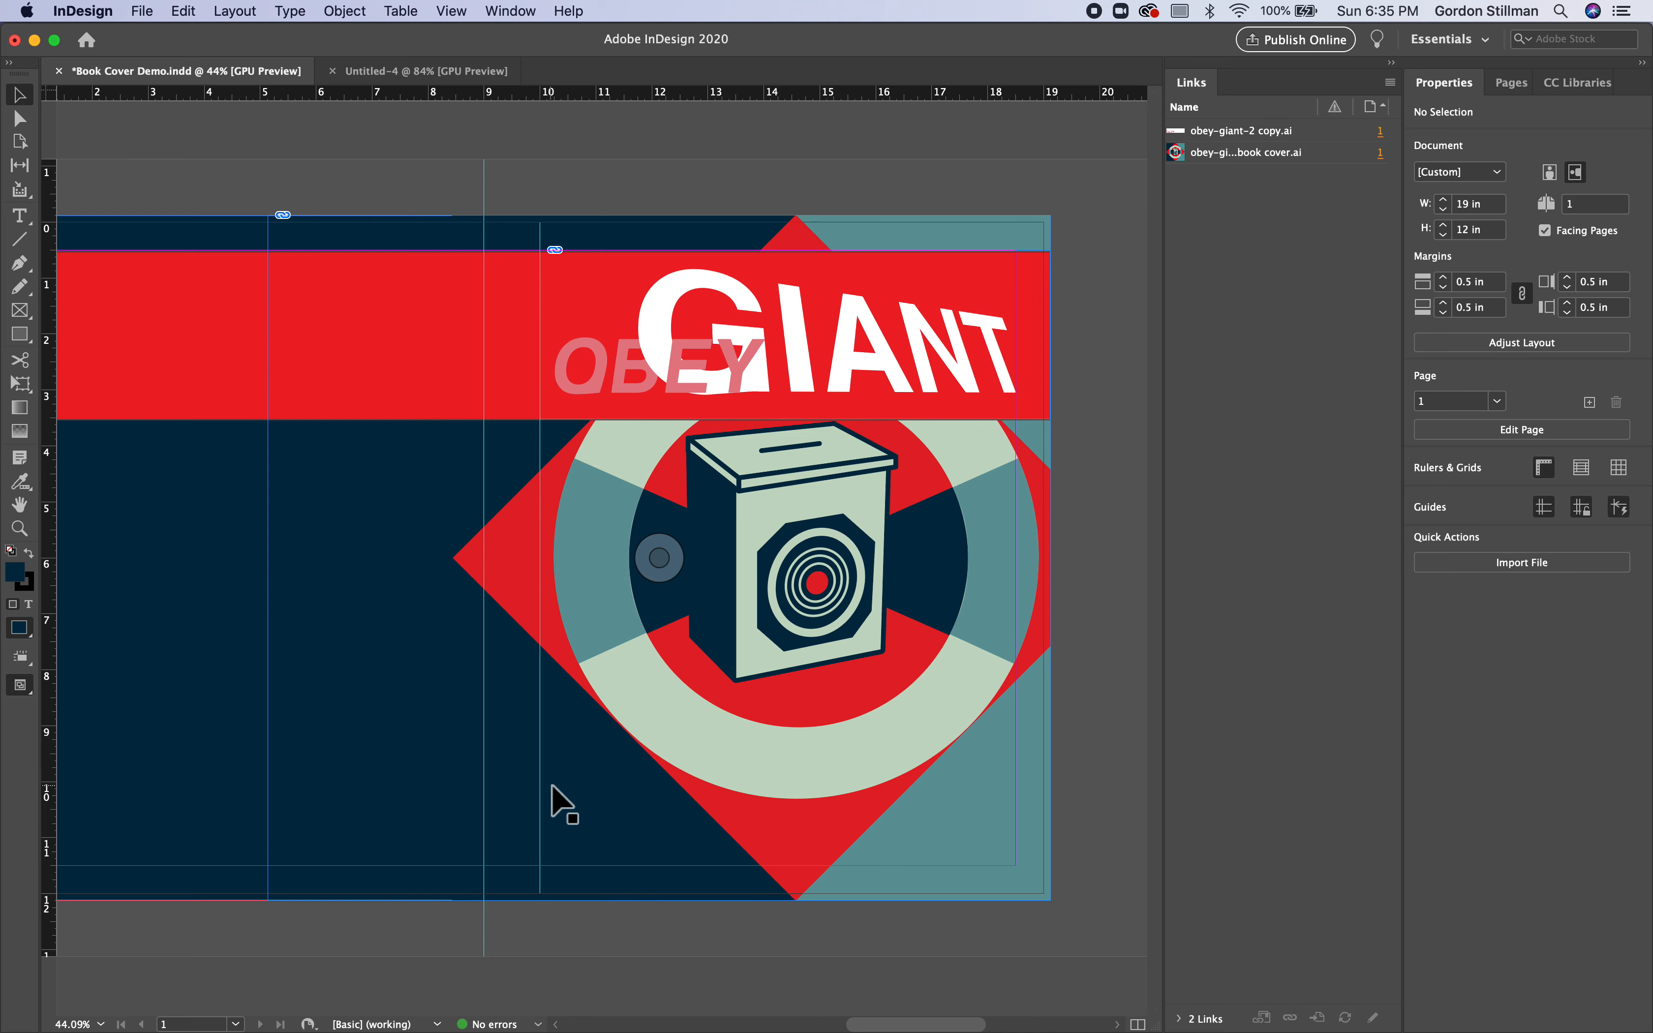
scroll(553, 800, "left", 4)
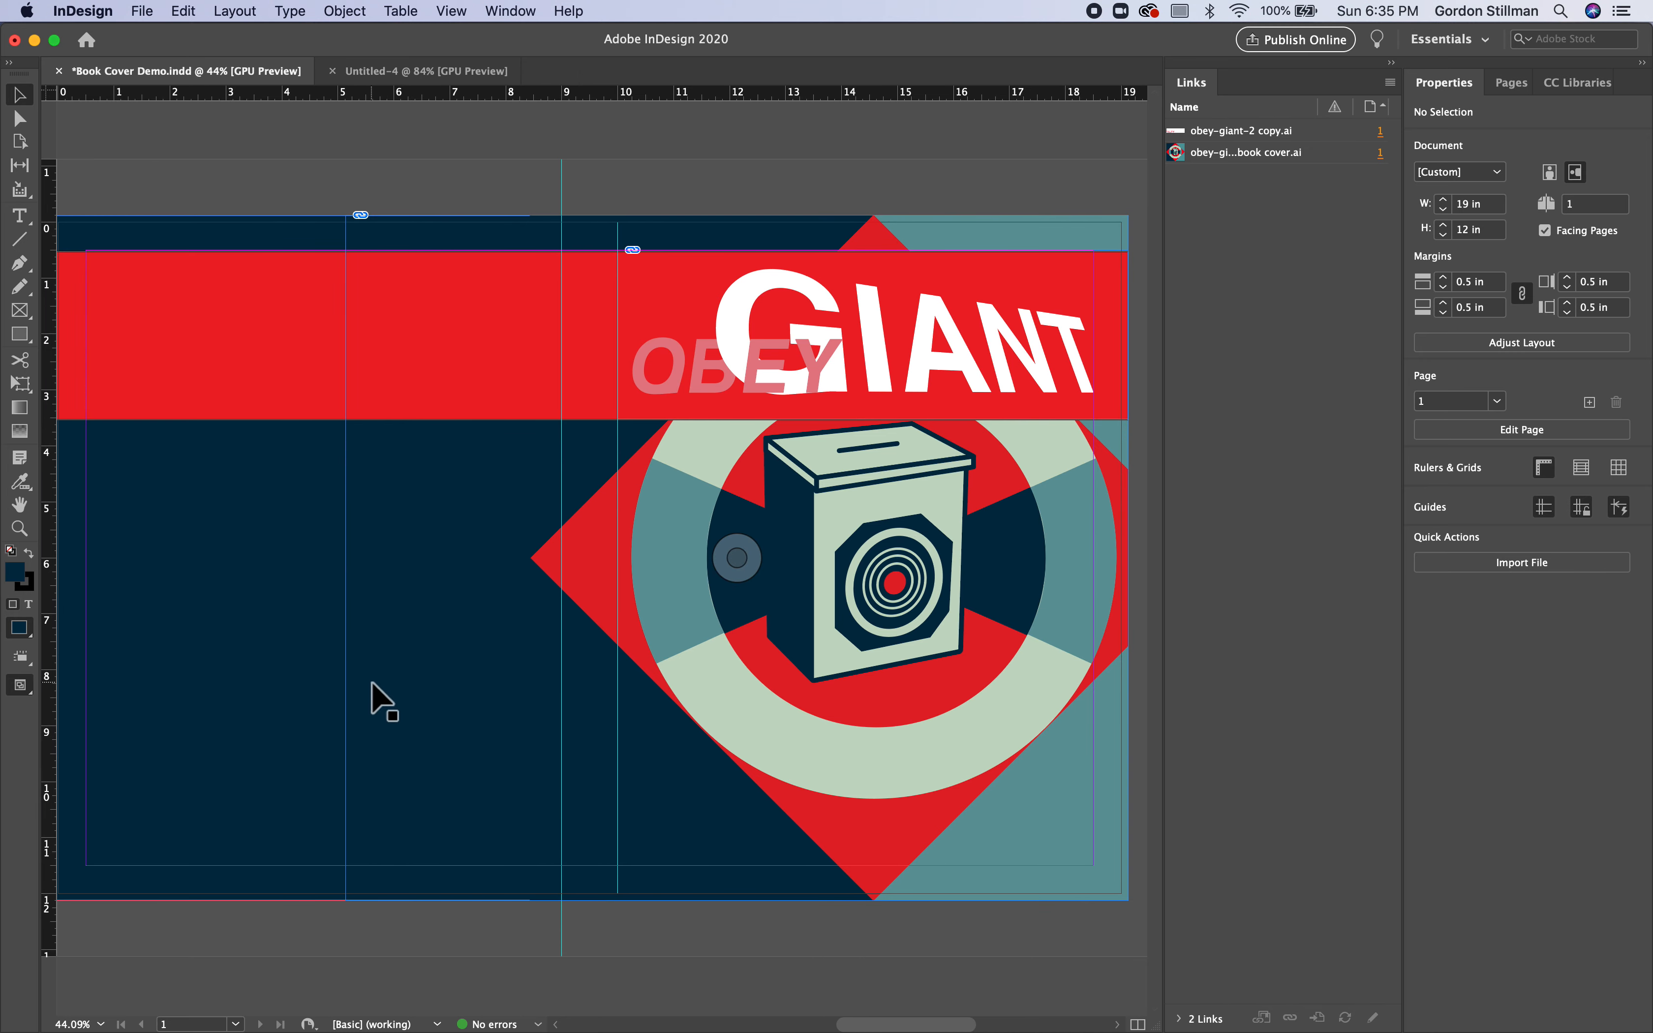